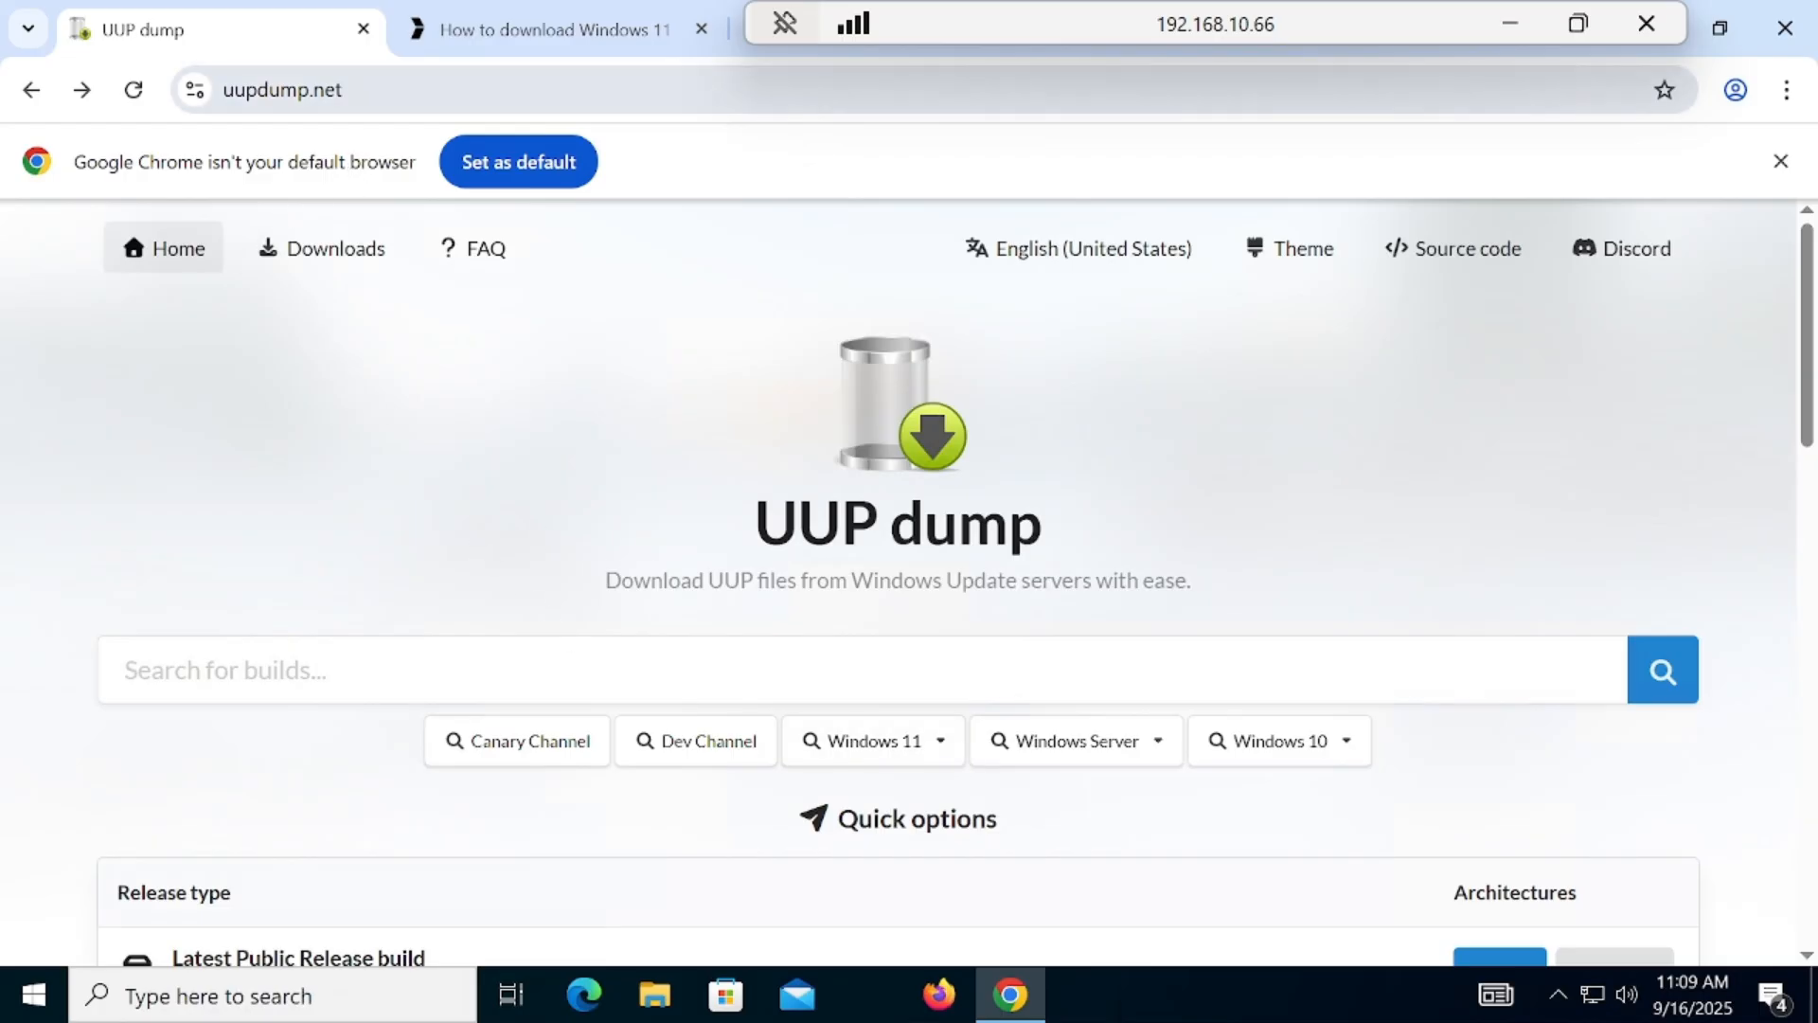
Step: List the Dev Channel builds on UUP dump and open the Windows 11, version 25H2 (26200.6713) (2) amd64 build
left_click(334, 111)
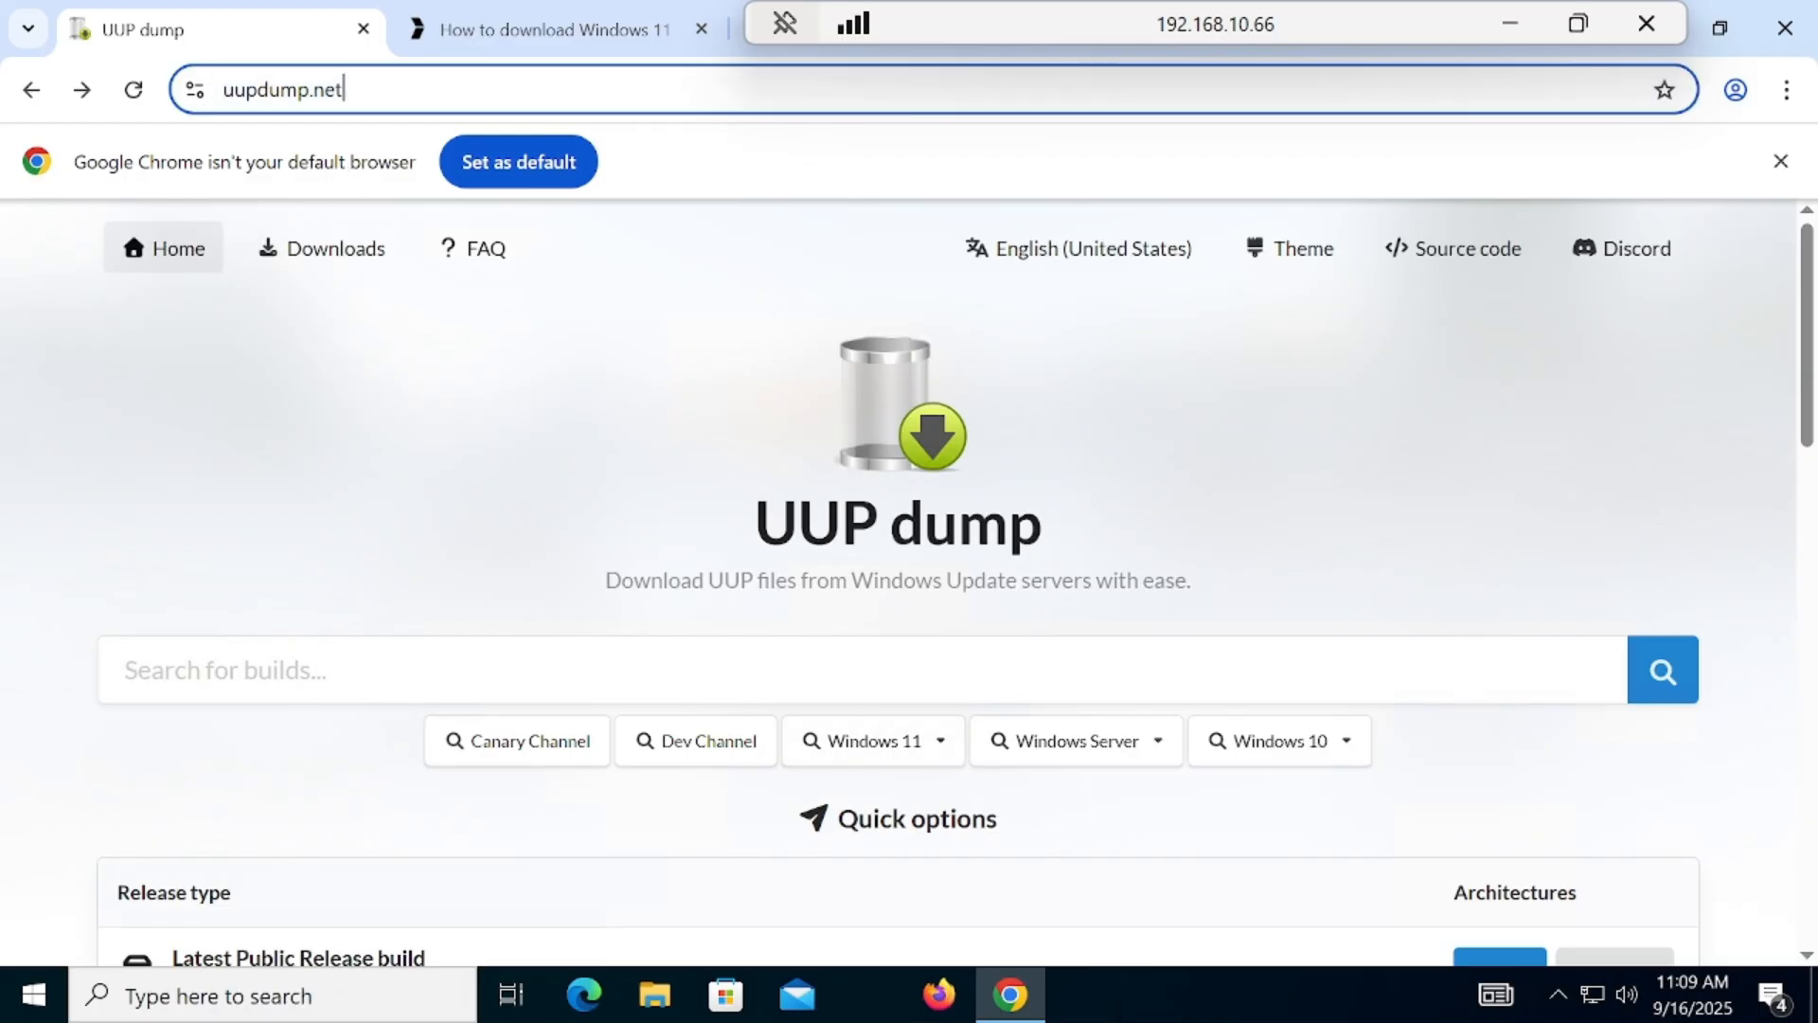
left_click(363, 110)
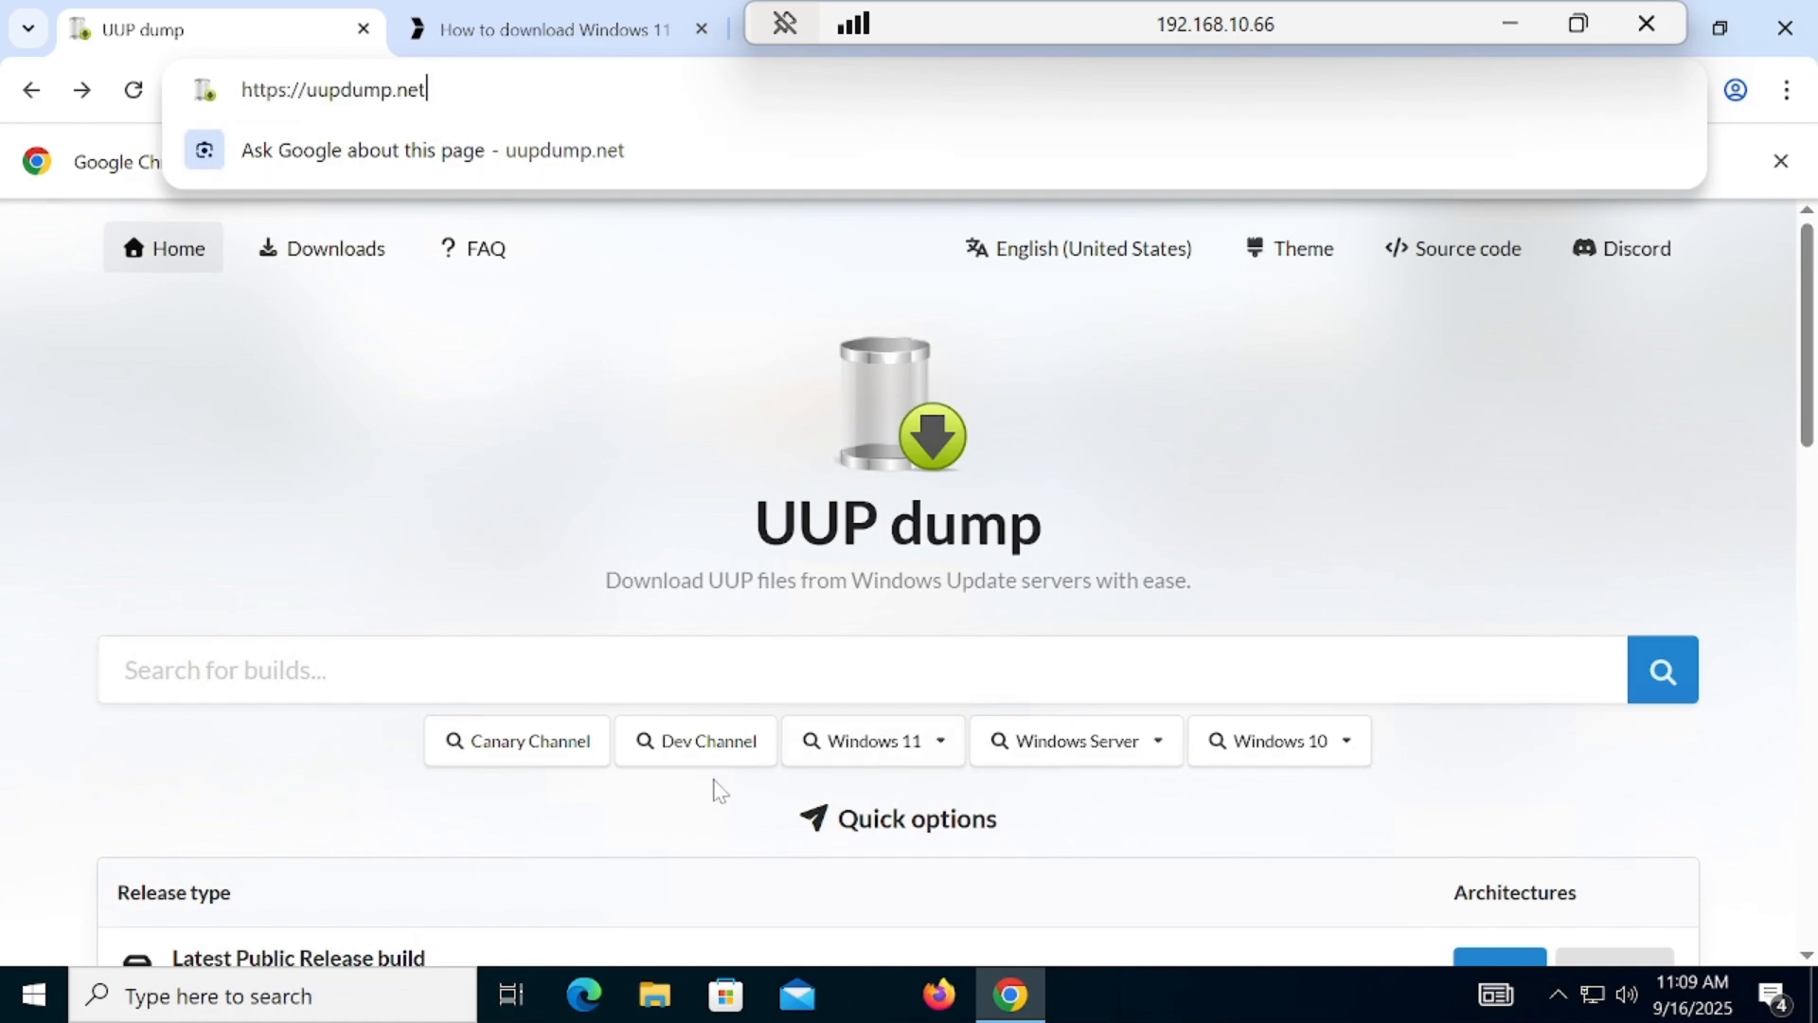
left_click(704, 748)
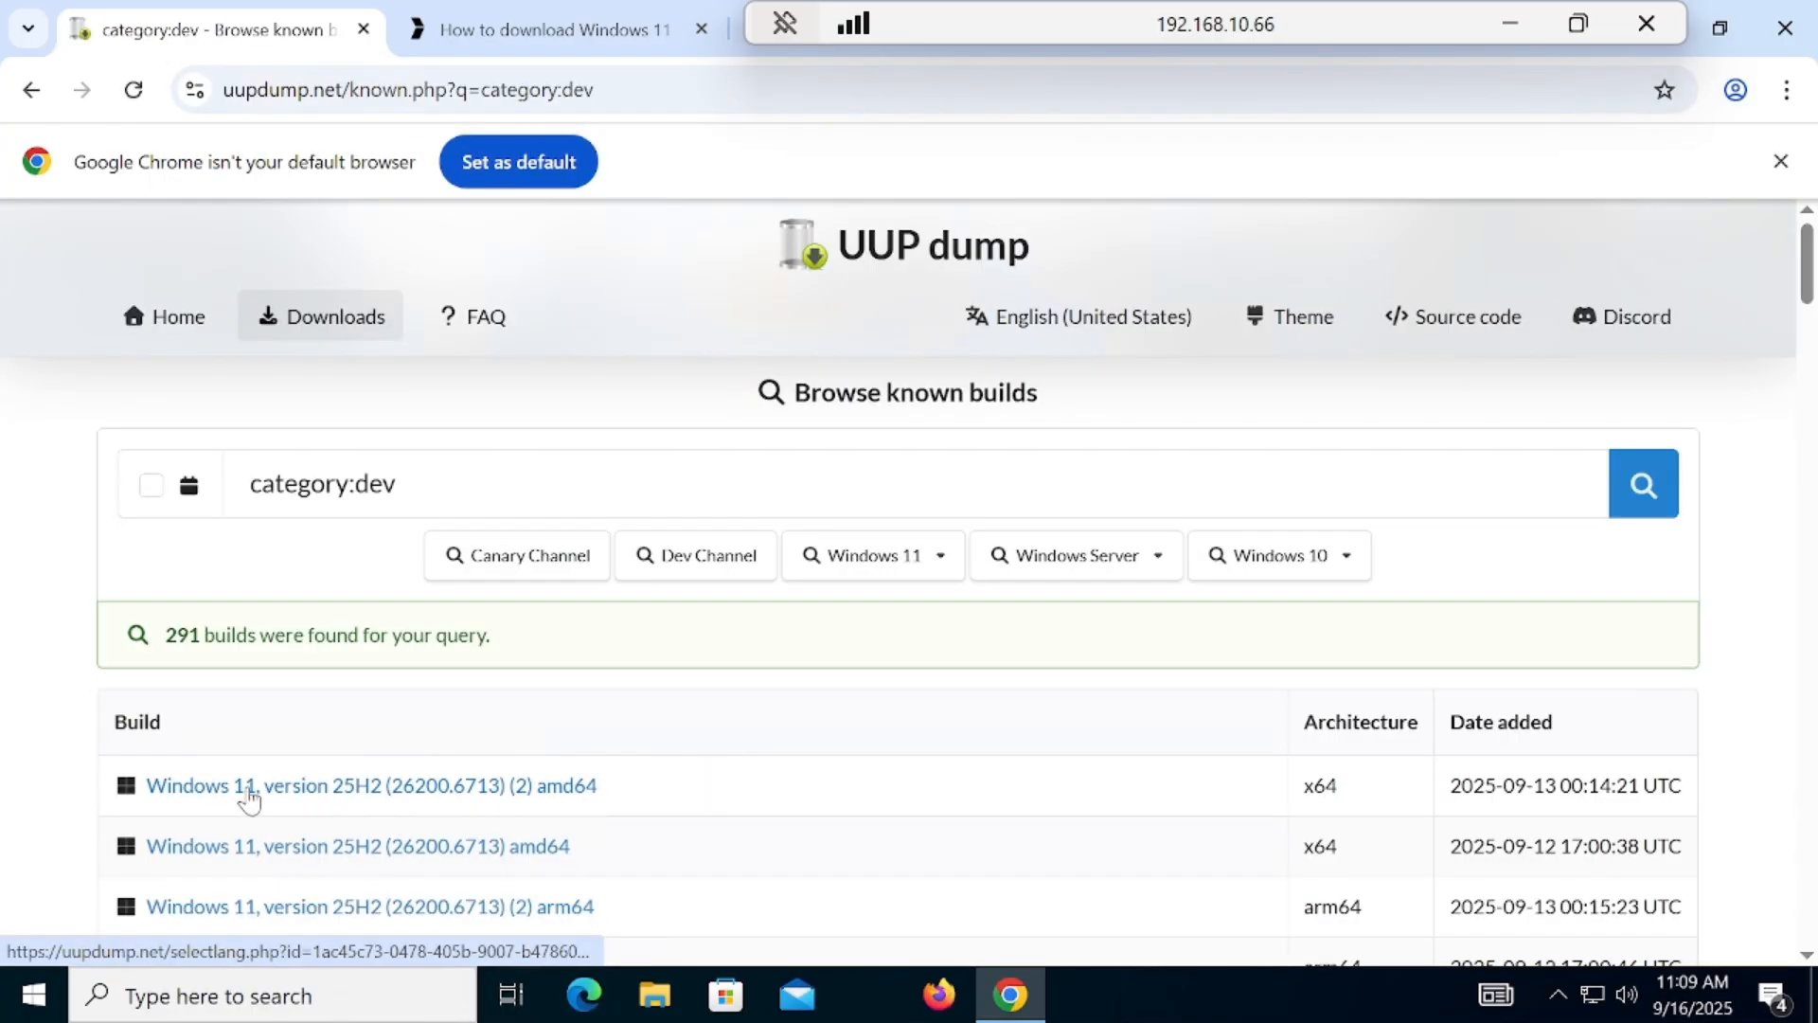
left_click(436, 794)
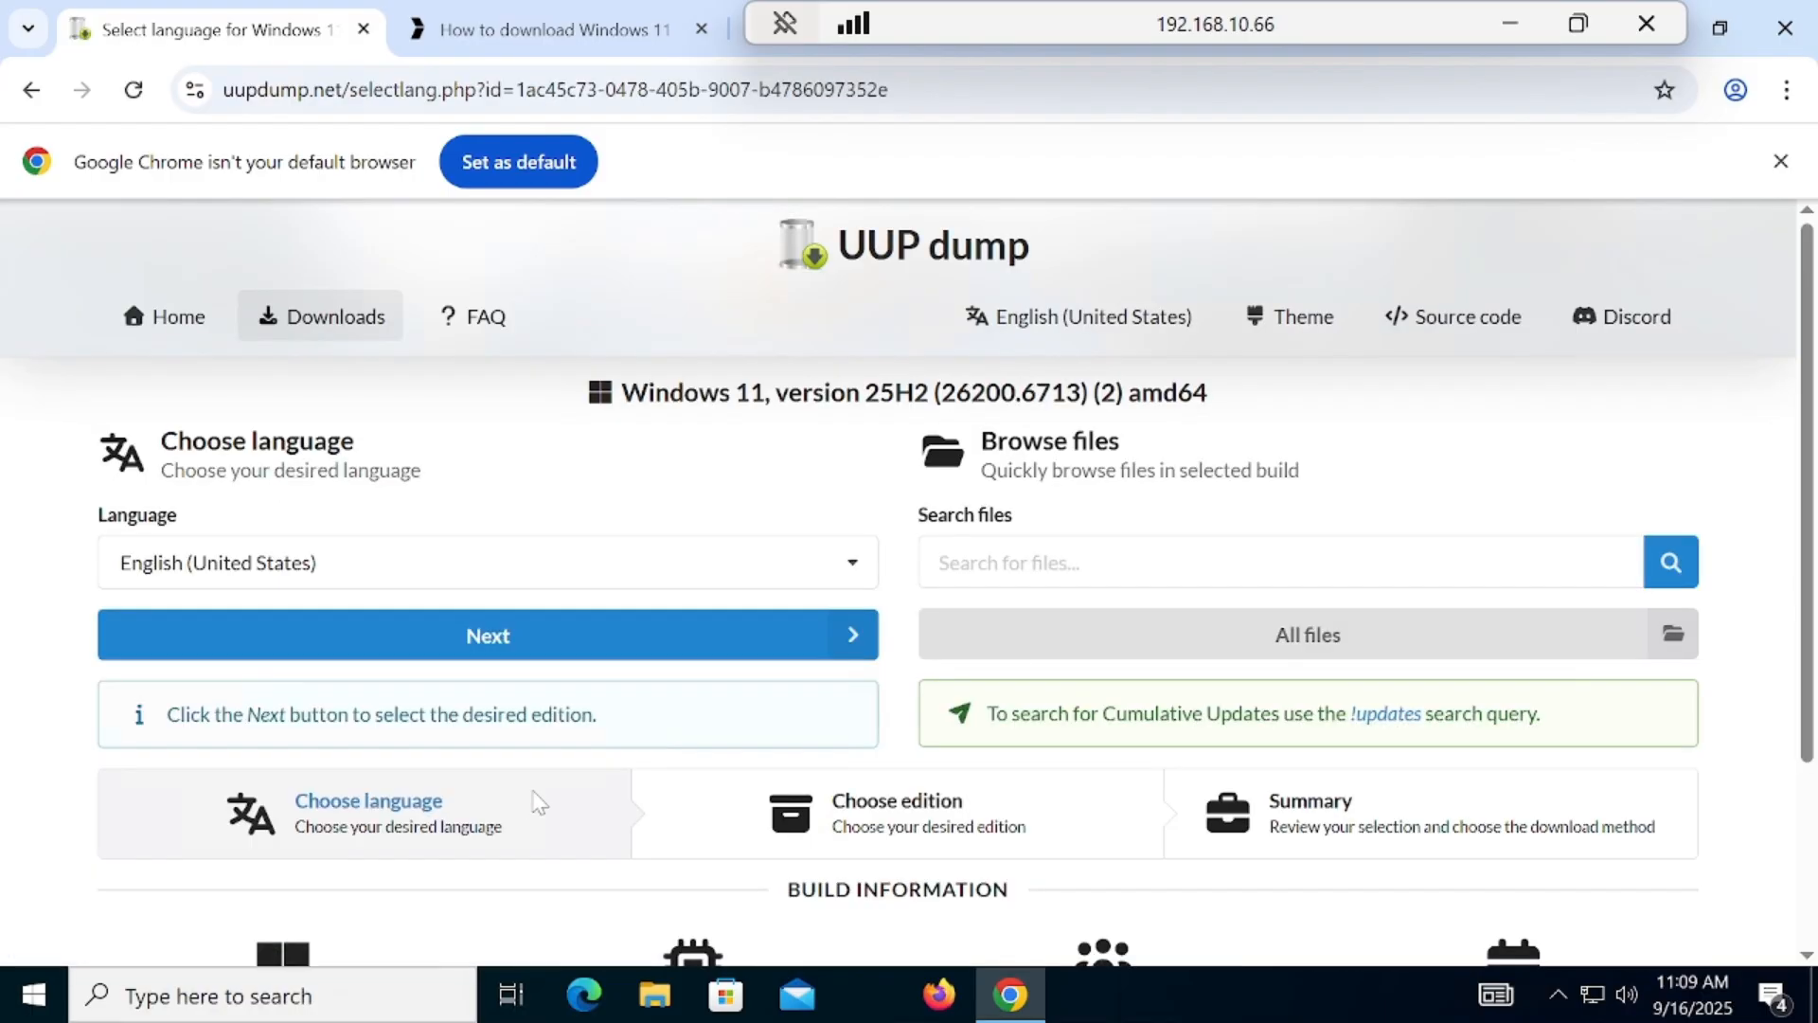
Step: Accept English (United States) as the language and Windows Home and Windows Pro as the editions, continuing to the summary
scroll(1136, 492, "down", 1)
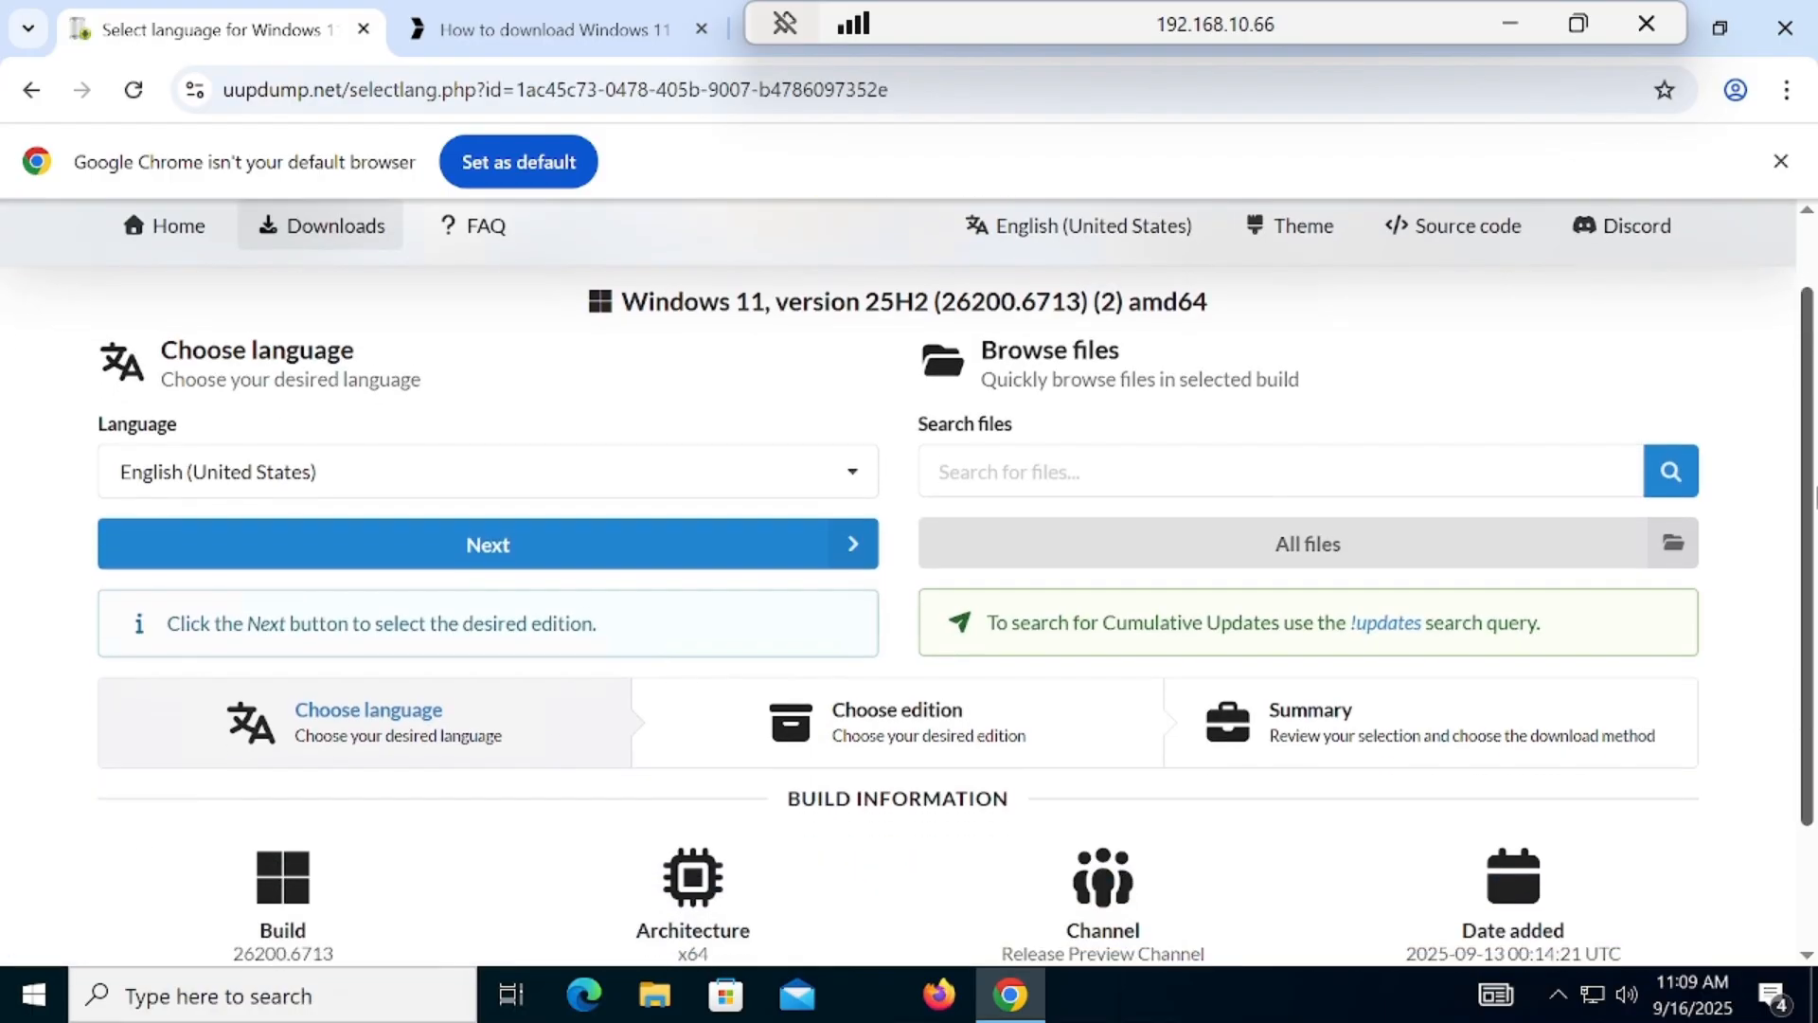
left_click(450, 530)
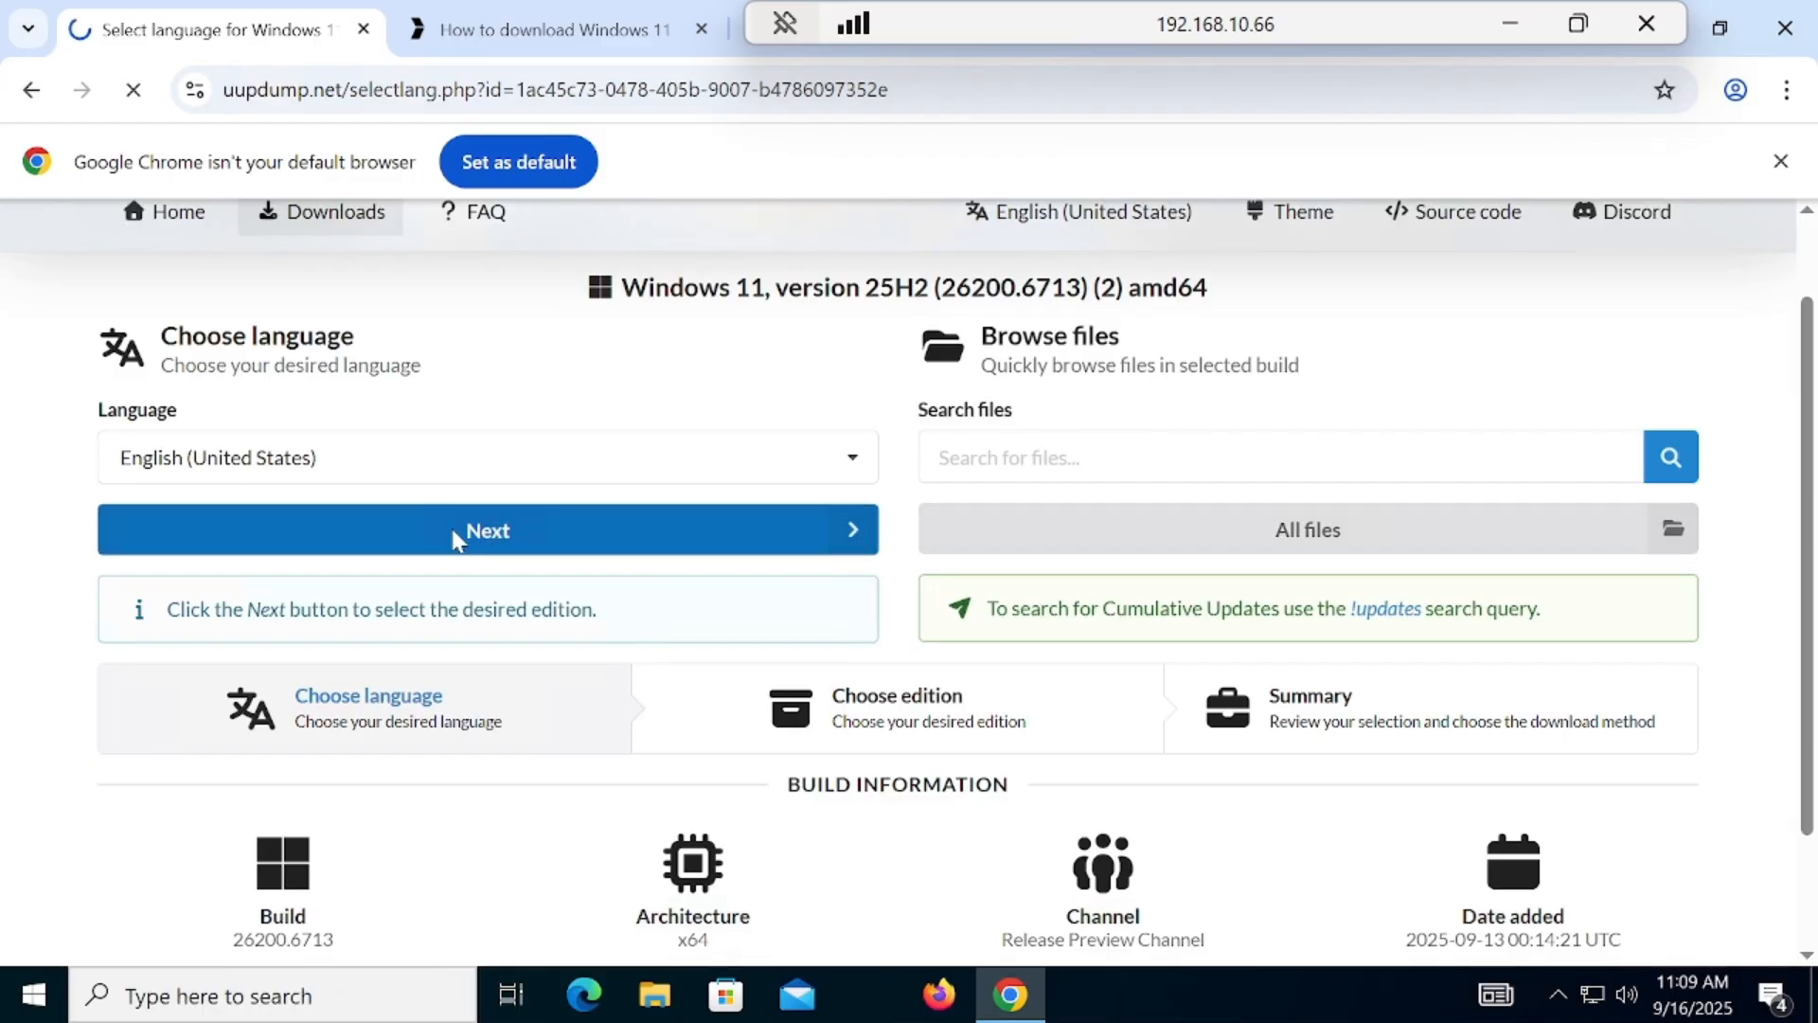
scroll(284, 499, "down", 2)
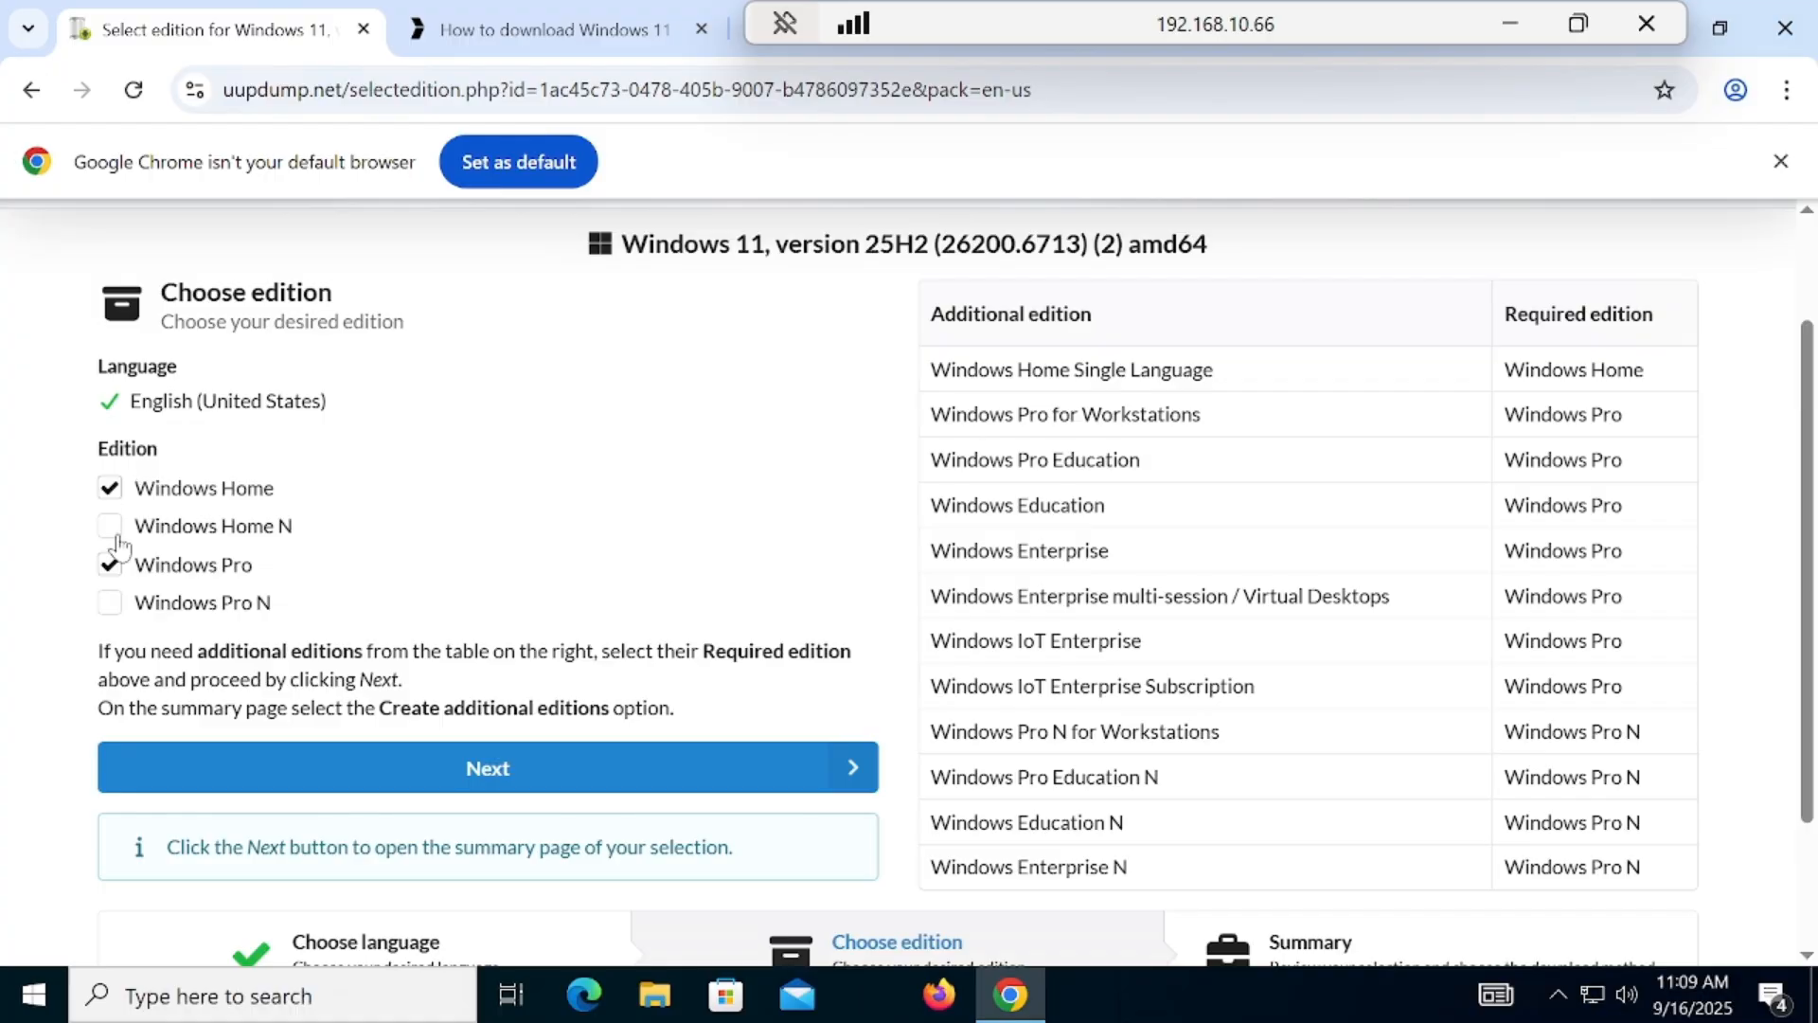
left_click(494, 782)
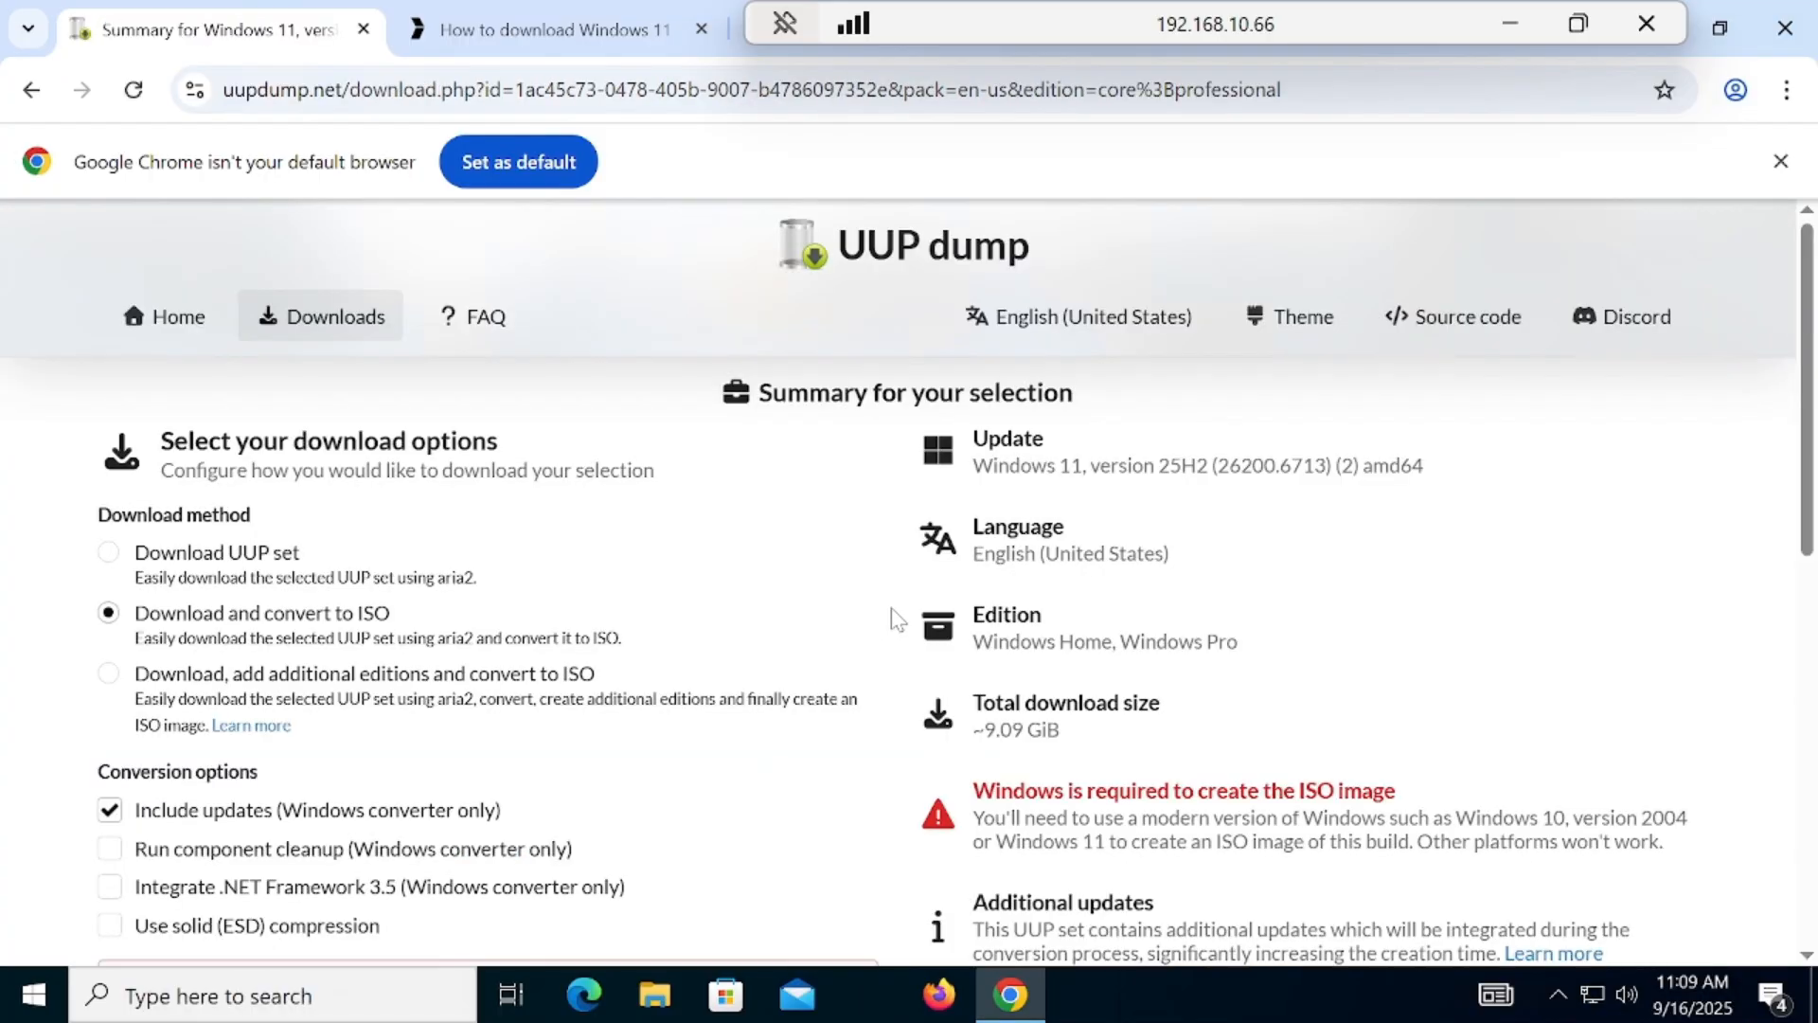
Step: Review the download options and terms, and create the download package with conversion to ISO and updates included
left_click_drag(1812, 382, 1812, 471)
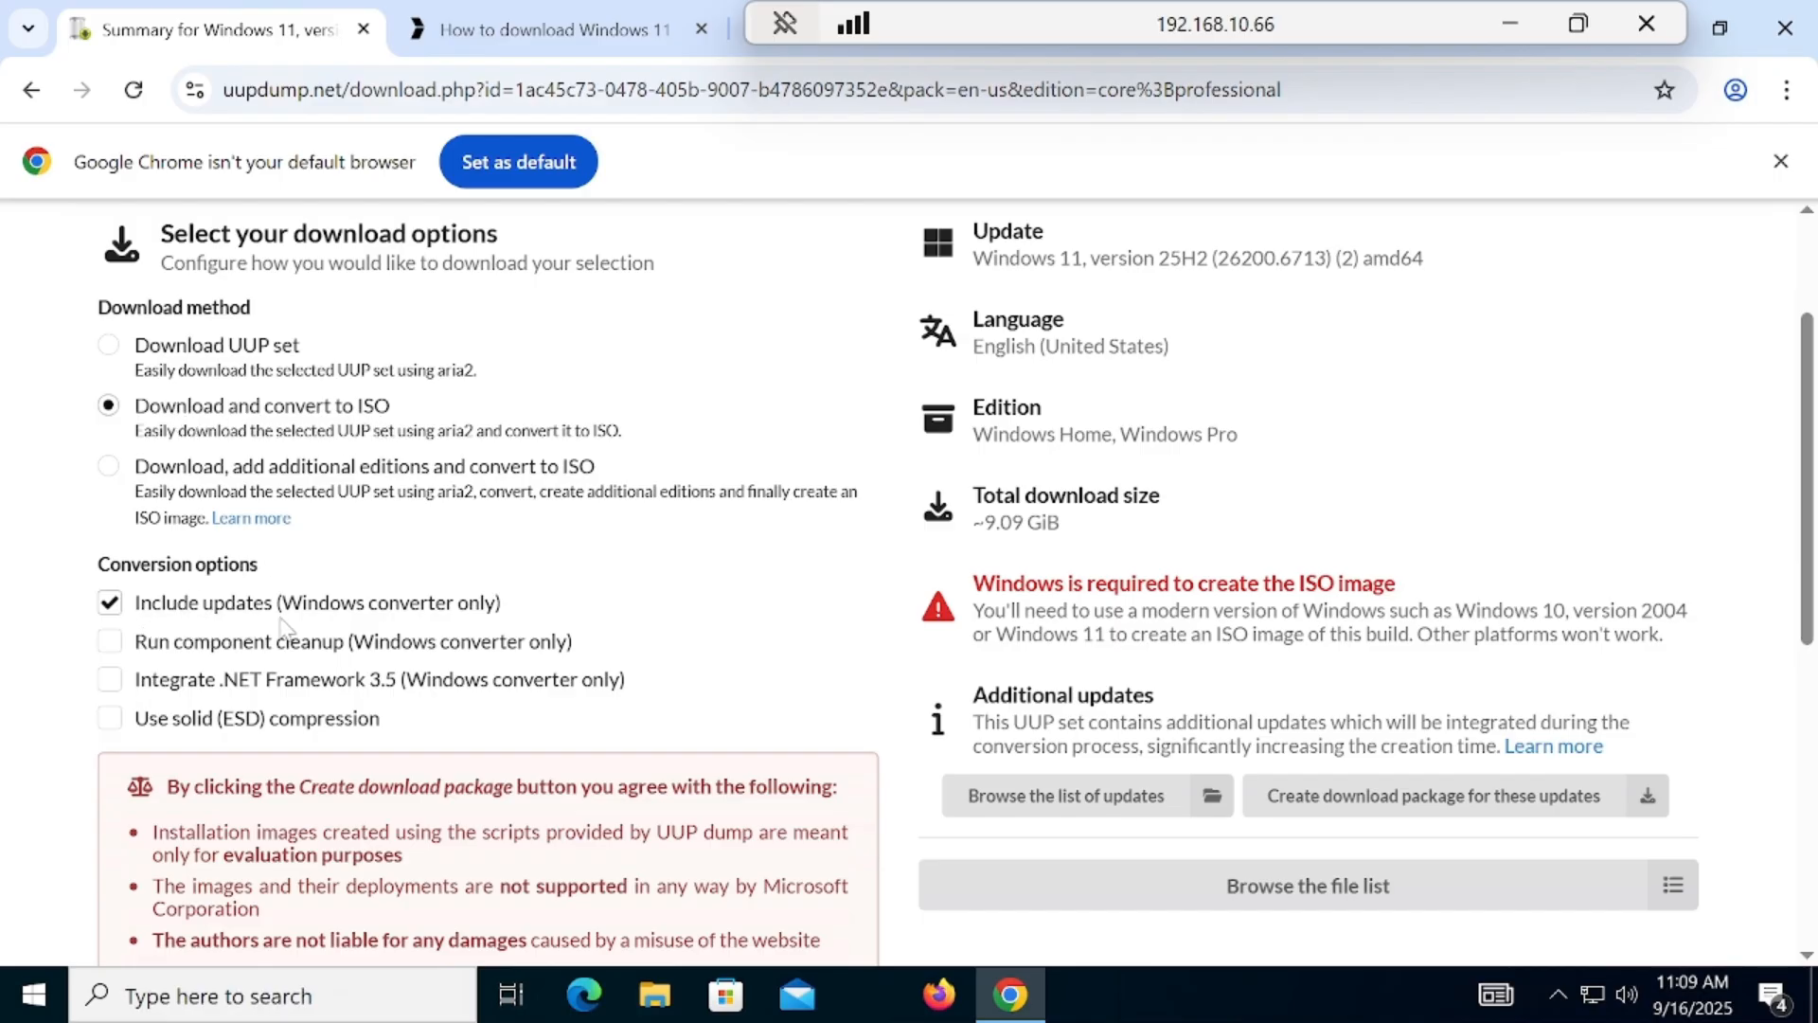
scroll(284, 587, "down", 2)
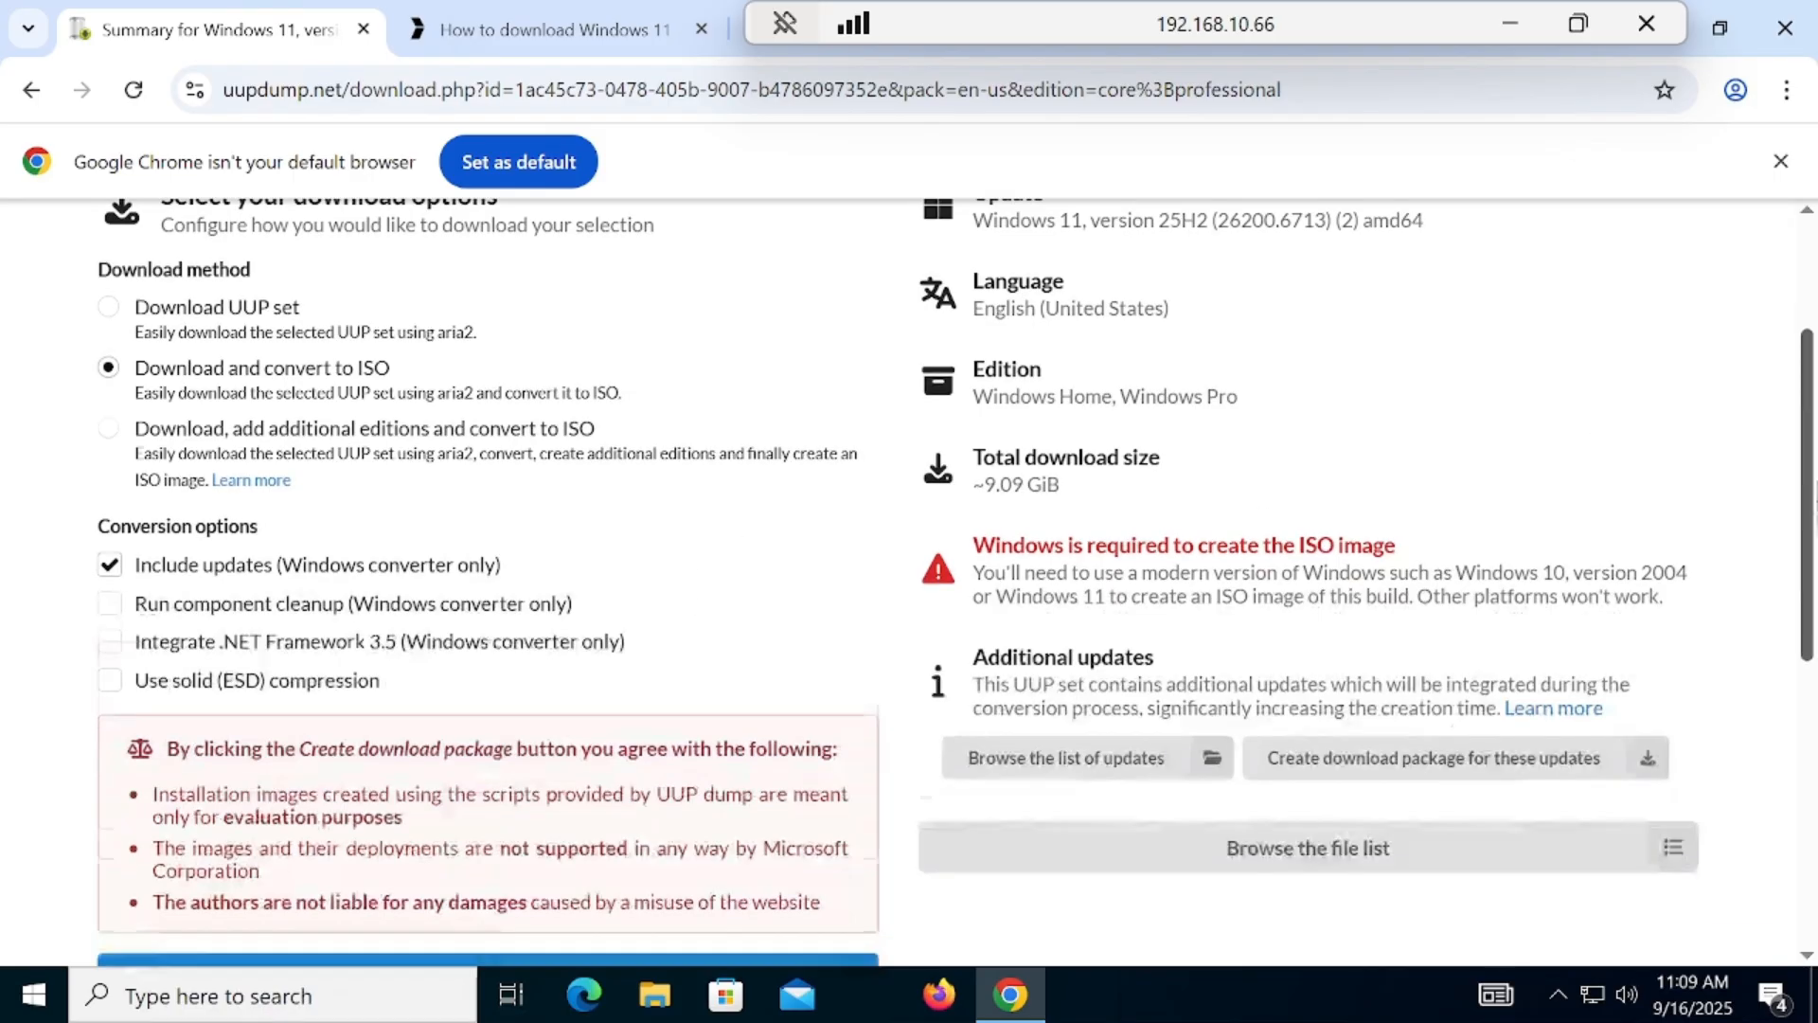
left_click_drag(153, 603, 420, 656)
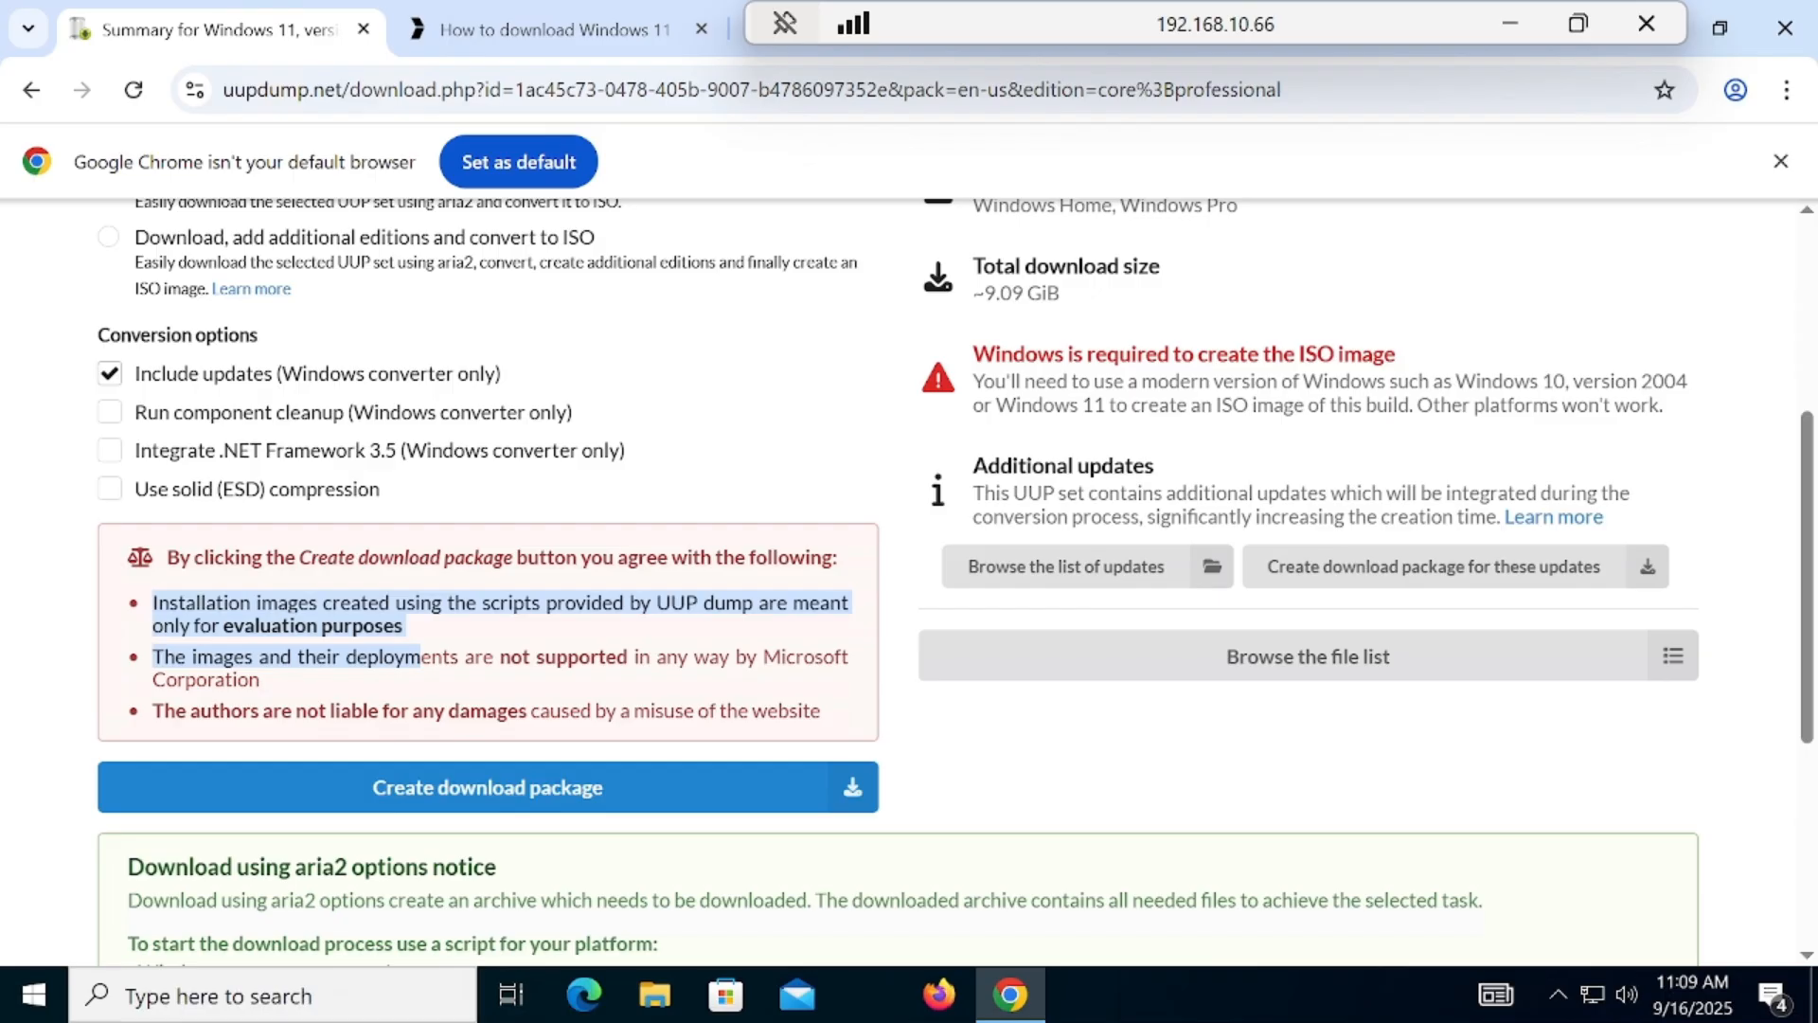
left_click(431, 644)
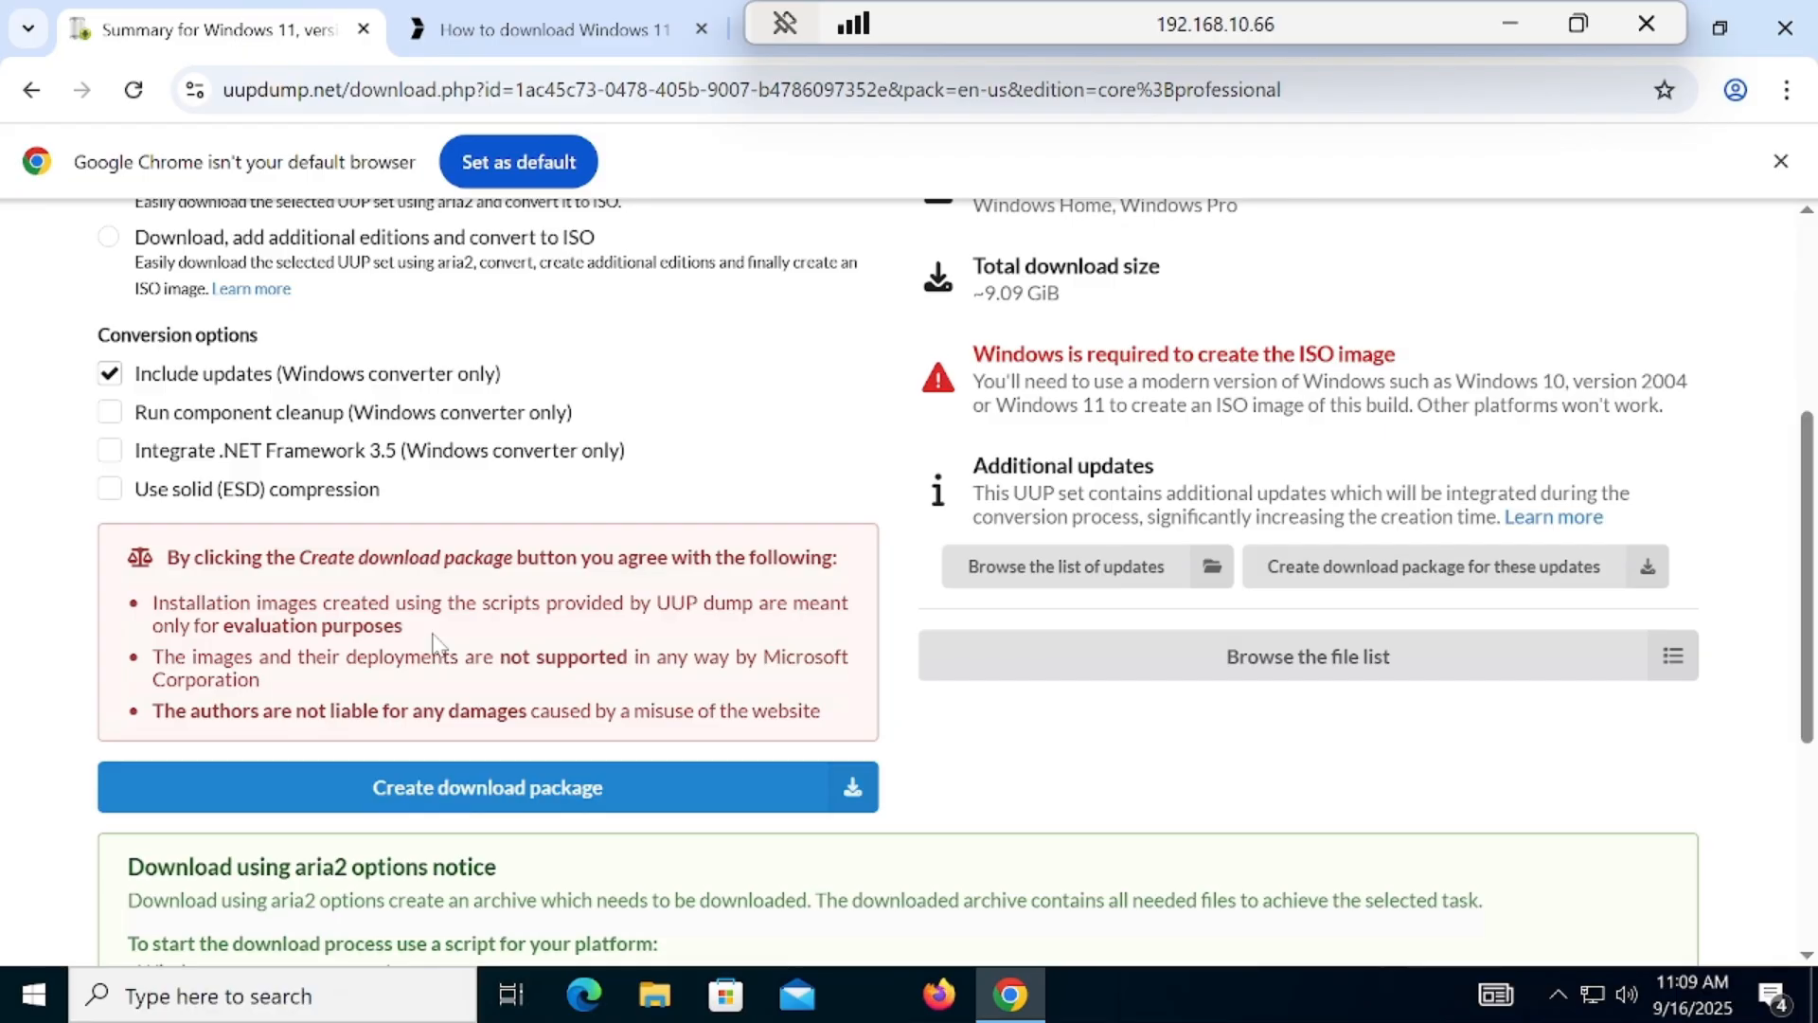
left_click(491, 801)
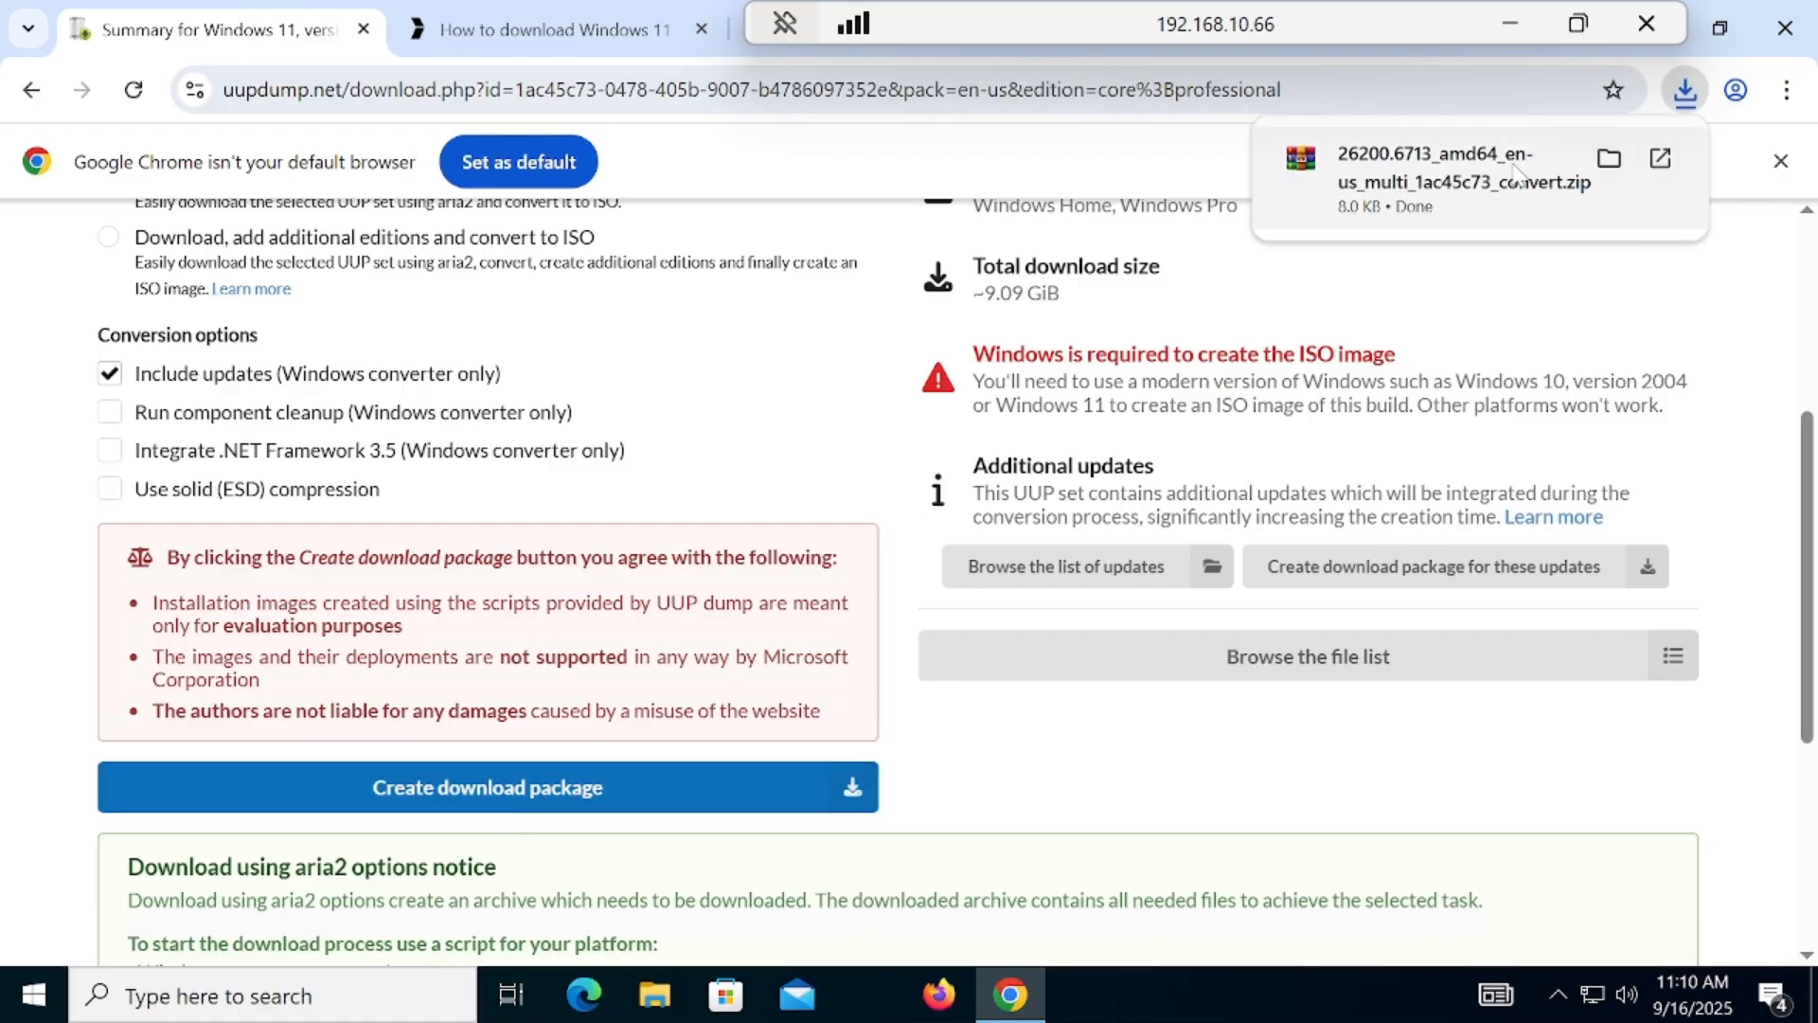
Step: Show the downloaded package in its folder and create a new folder there named 25h2
left_click(1610, 161)
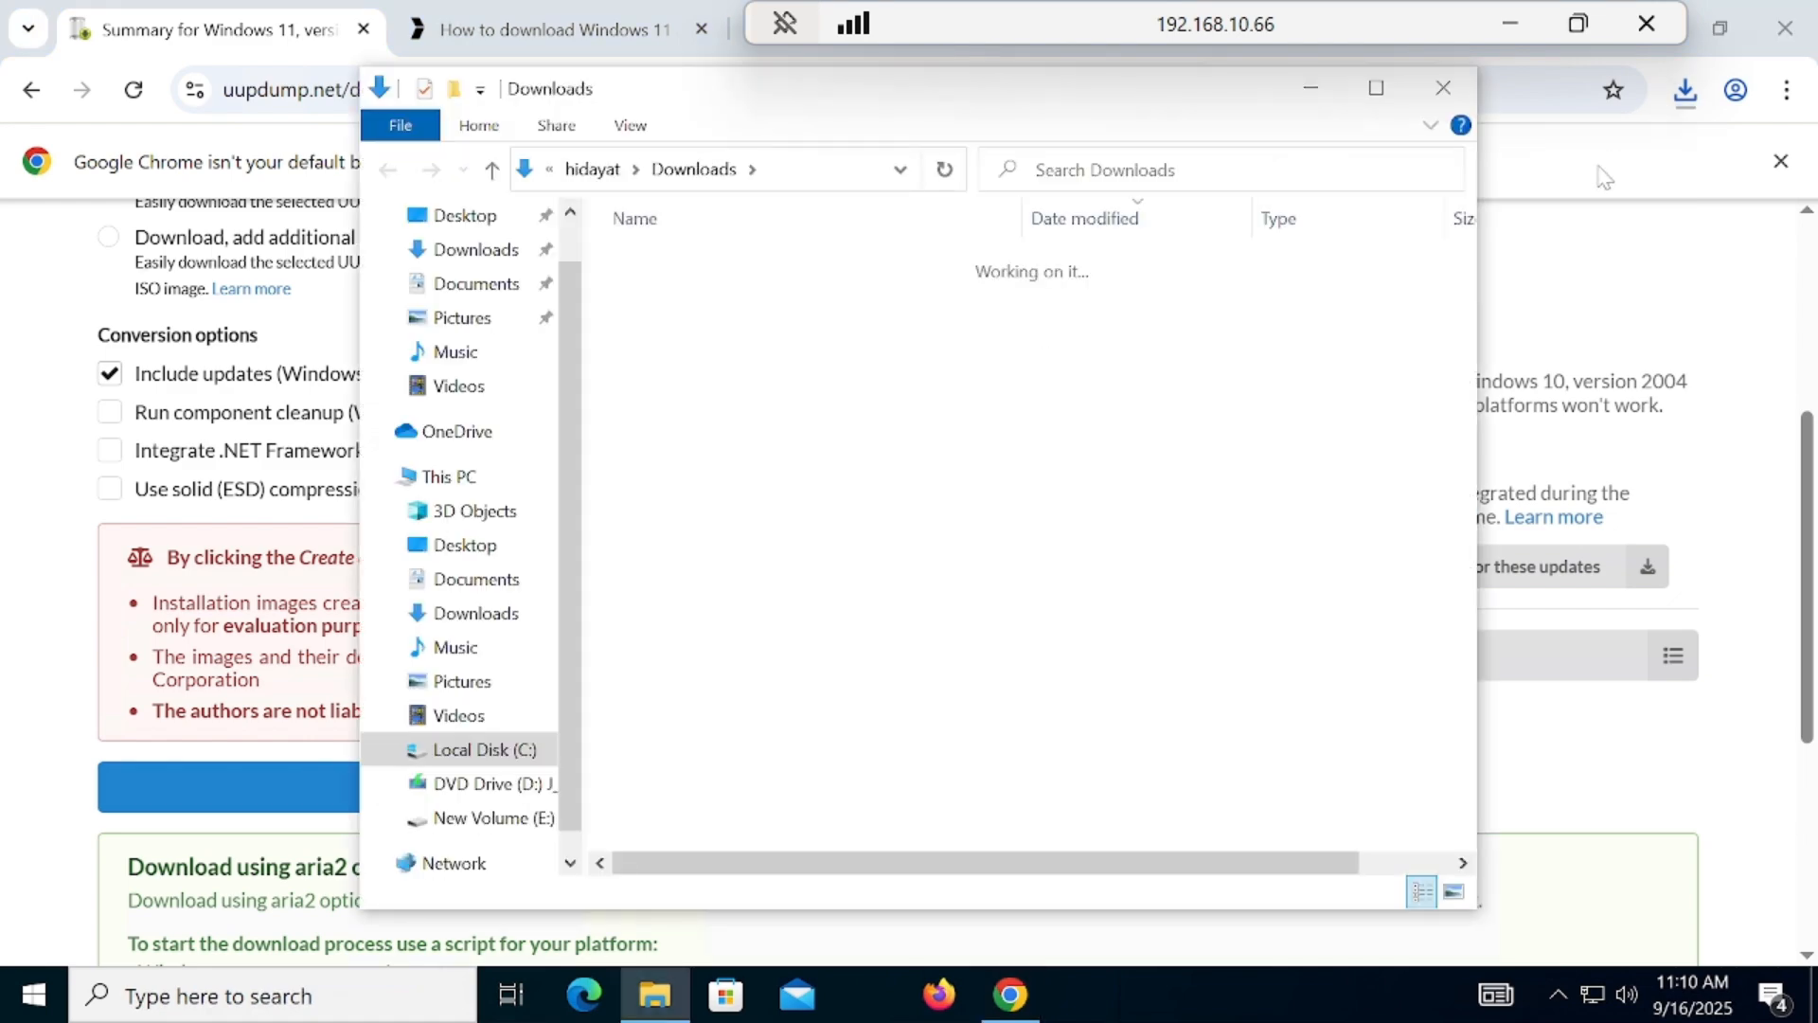
right_click(747, 593)
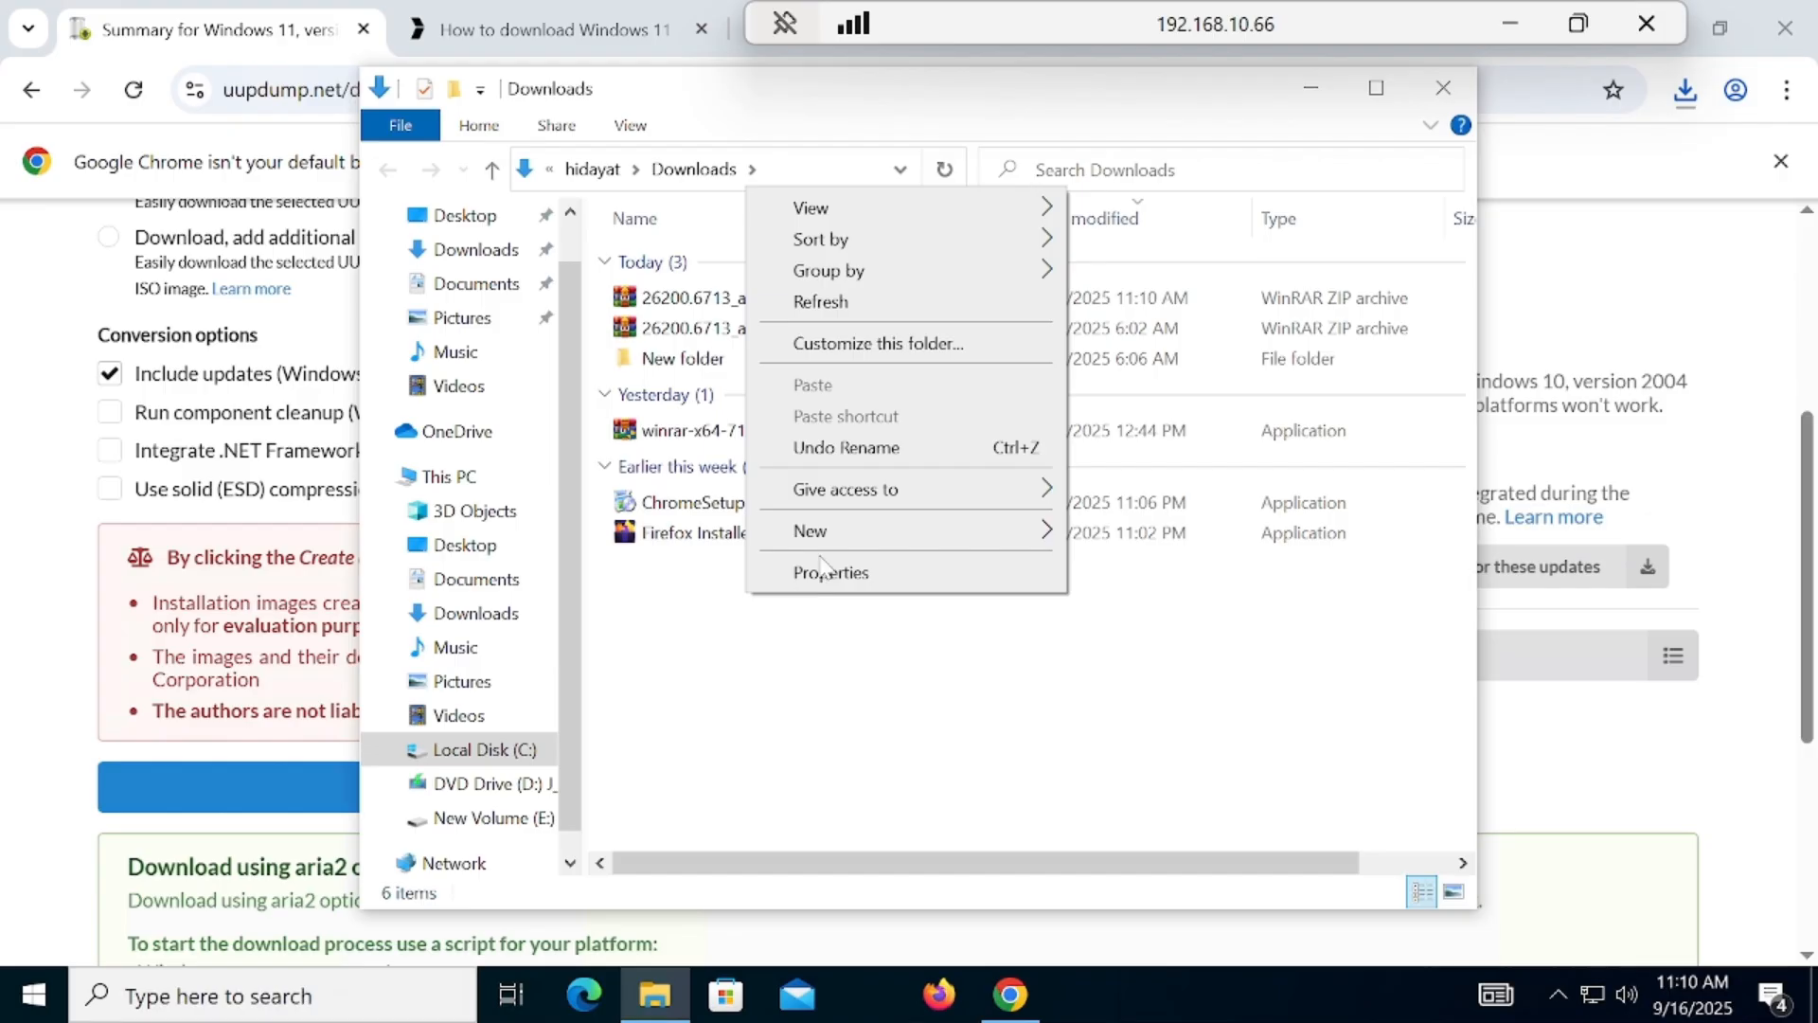
mouse_move(926, 535)
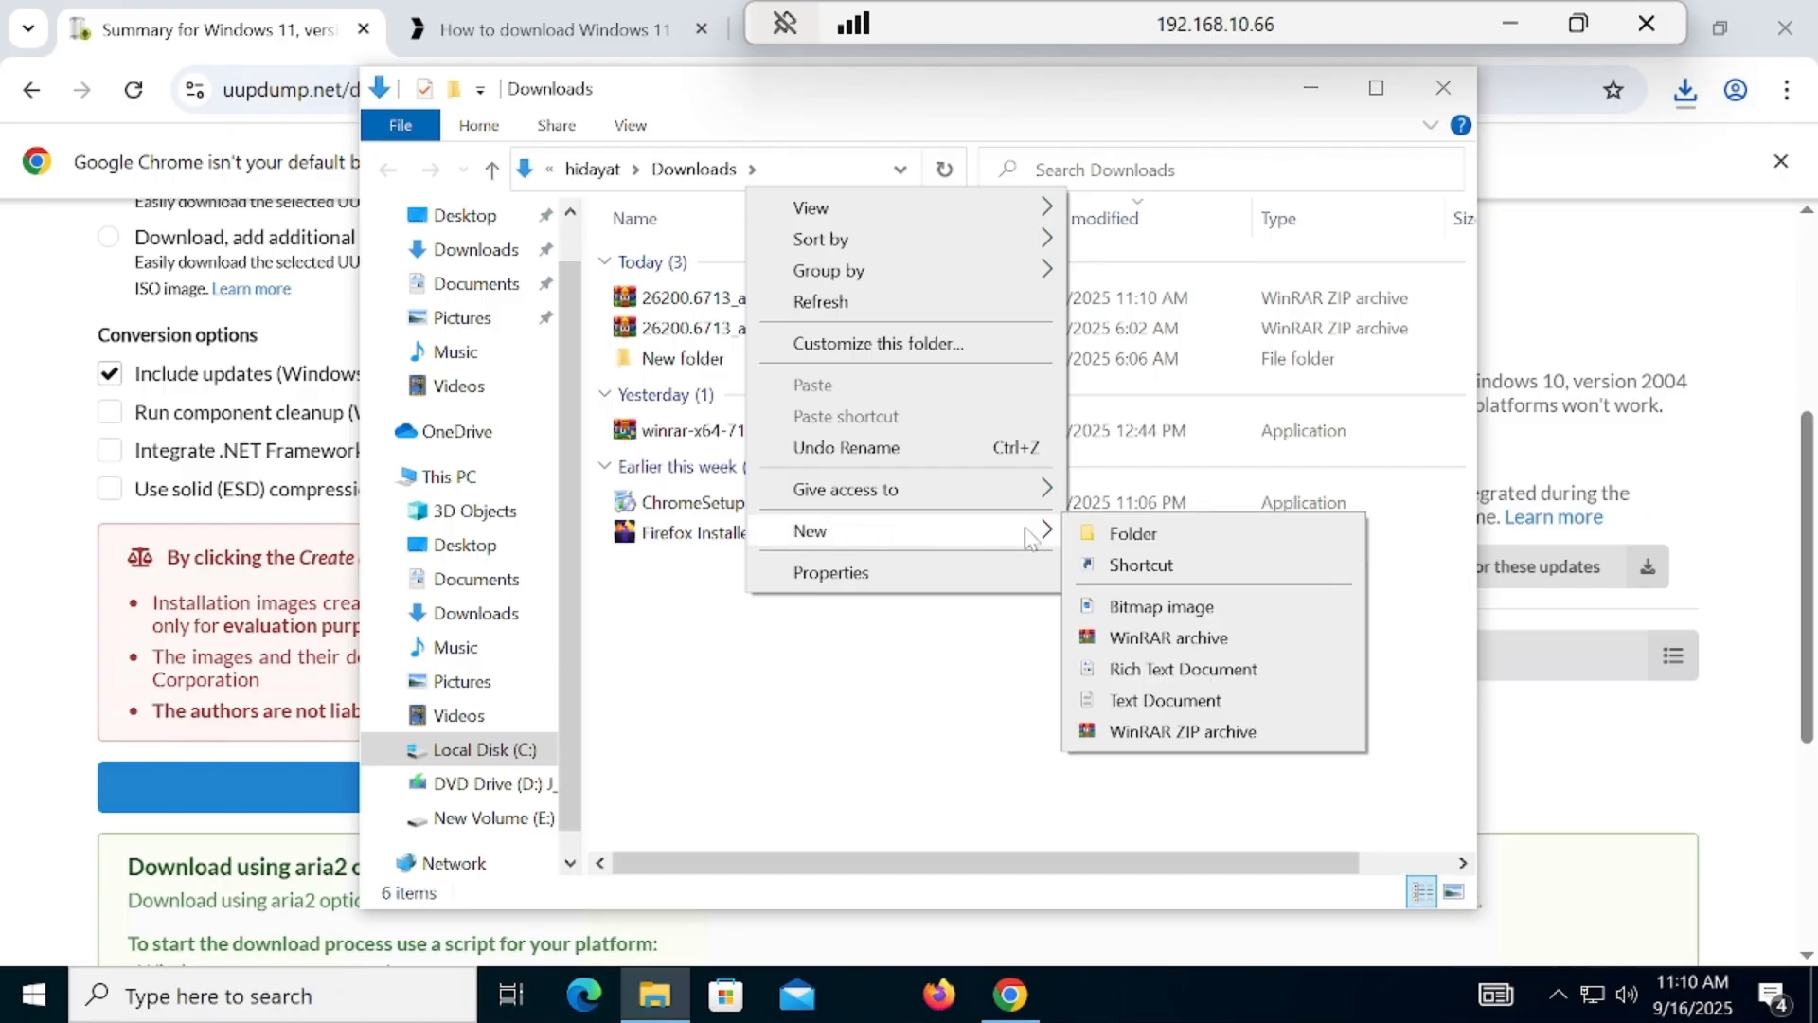
left_click(1107, 536)
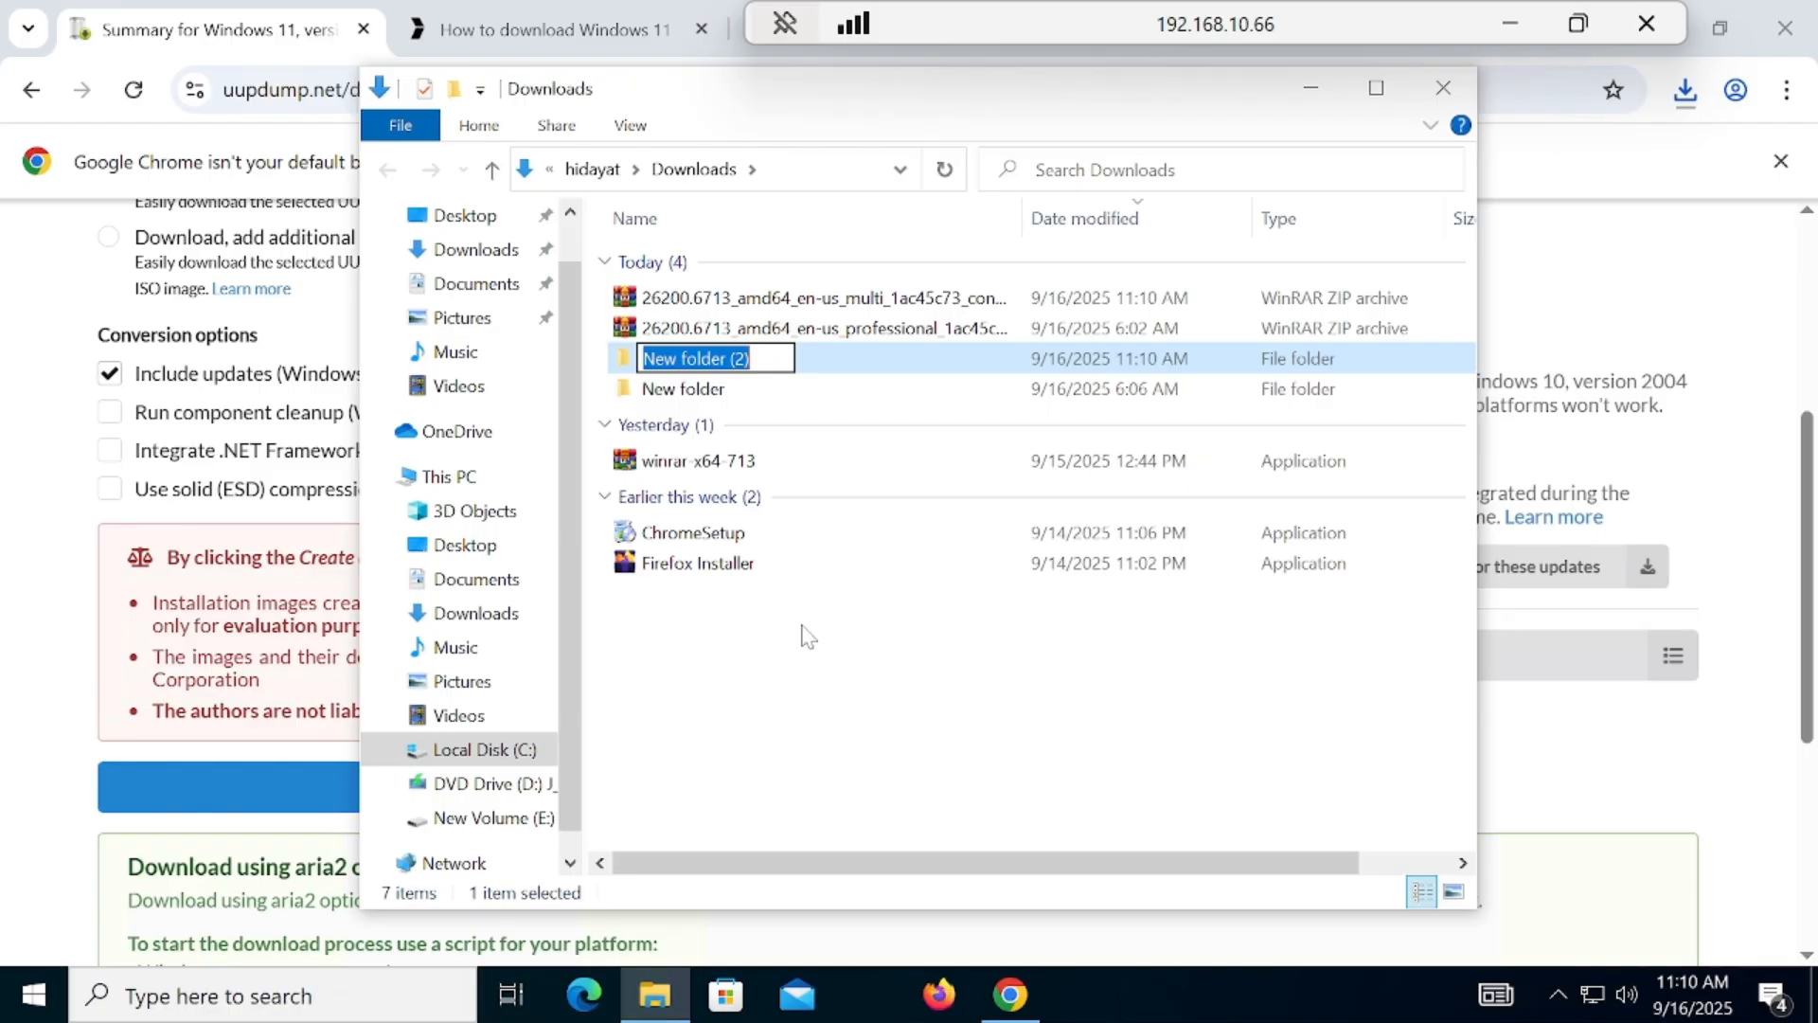
type("2")
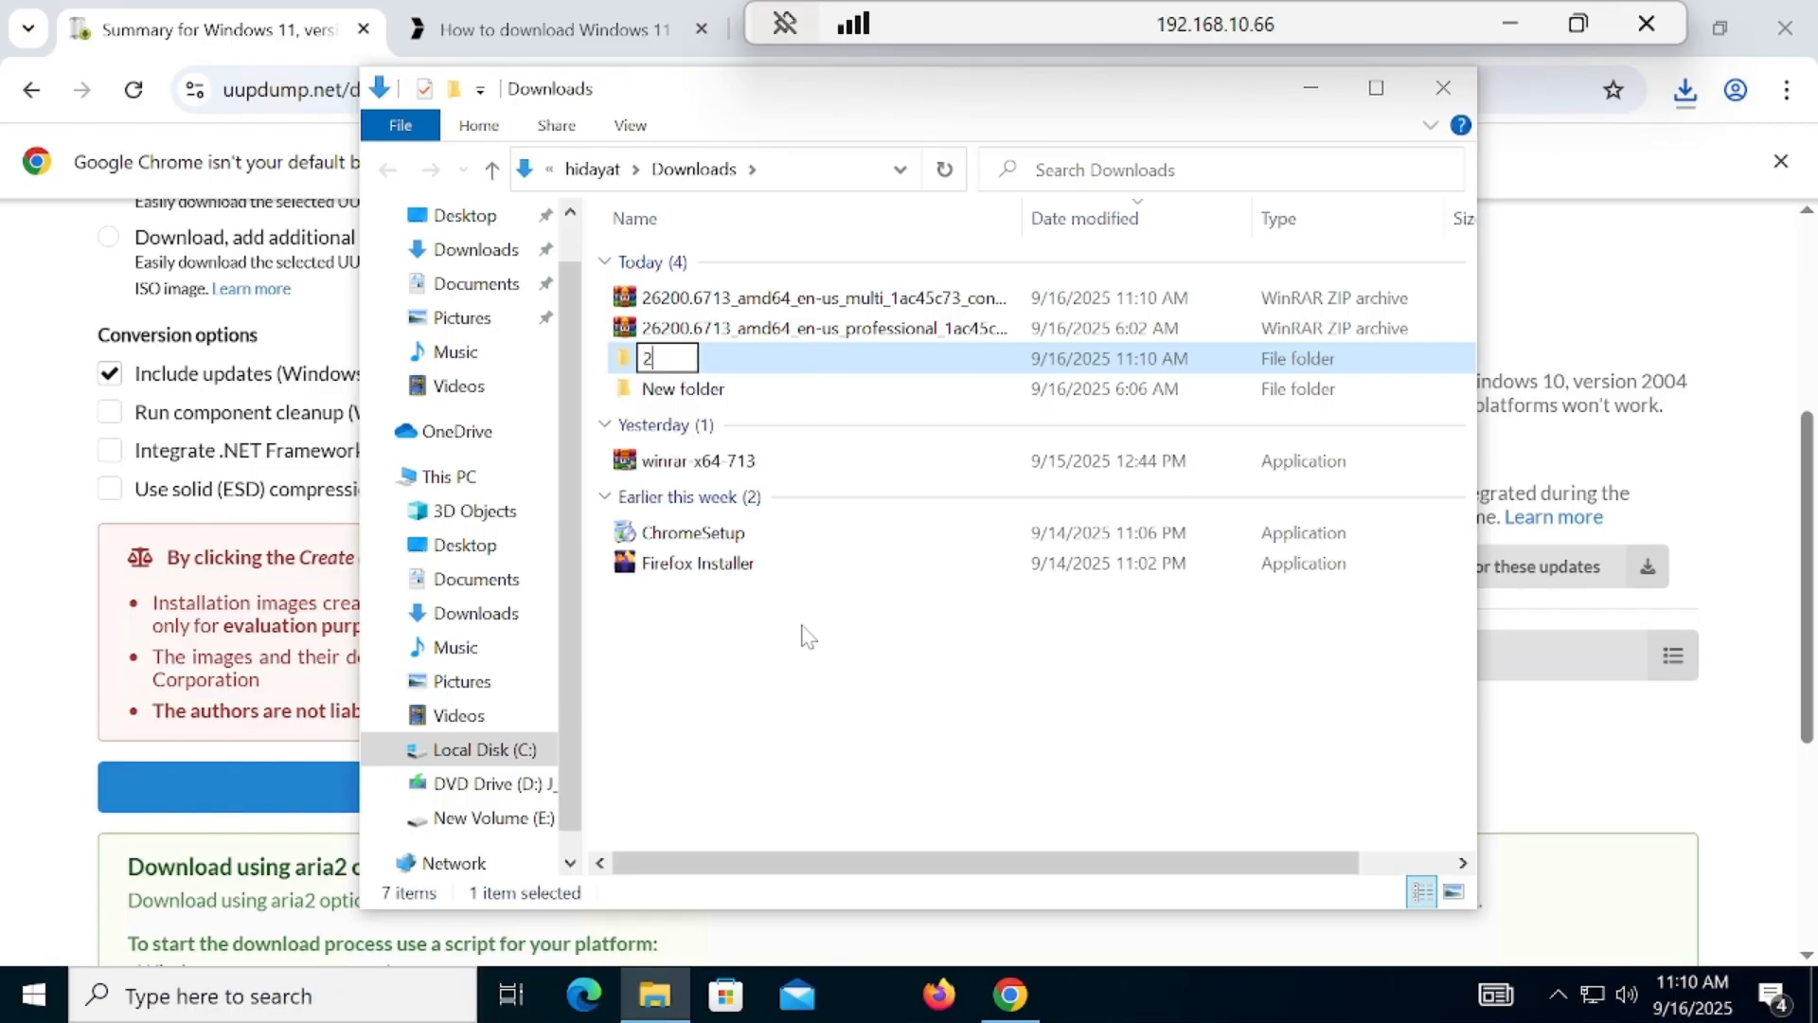
type("5h2")
key("Return")
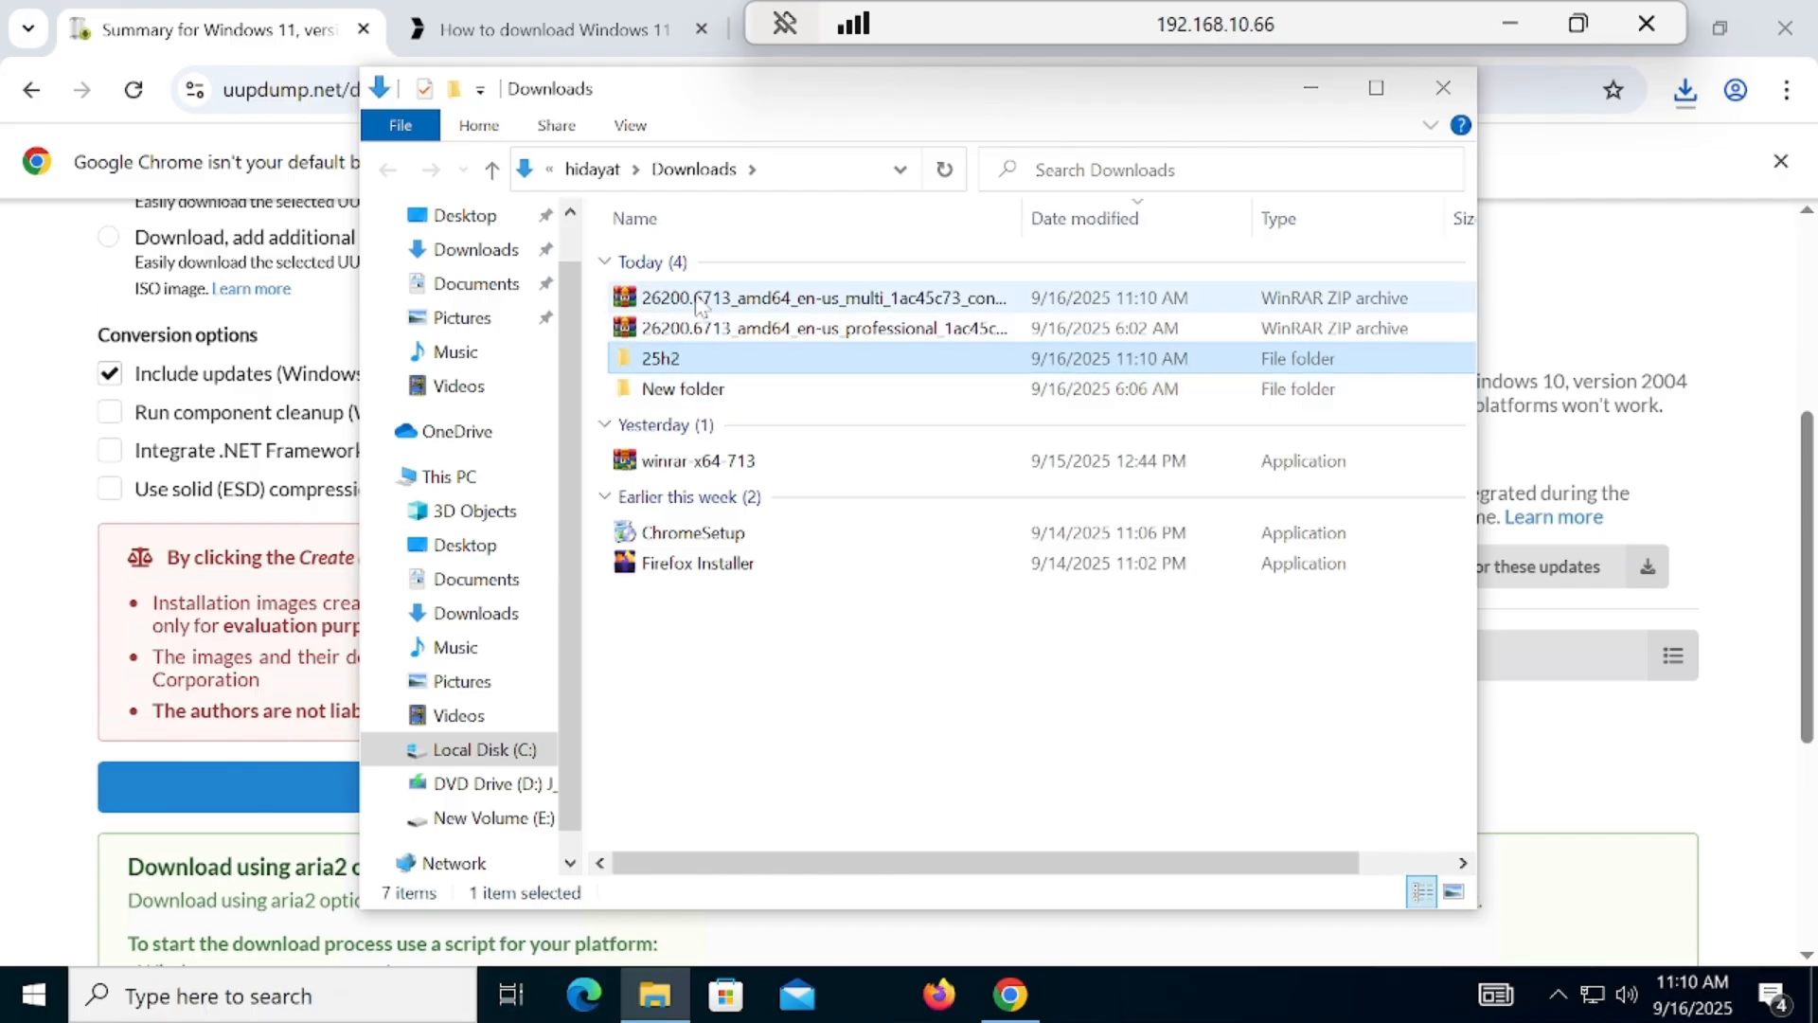
Step: Move the 26200.6713 amd64 en-us multi ZIP archive into the 25h2 folder and extract its contents there
left_click_drag(710, 298, 678, 360)
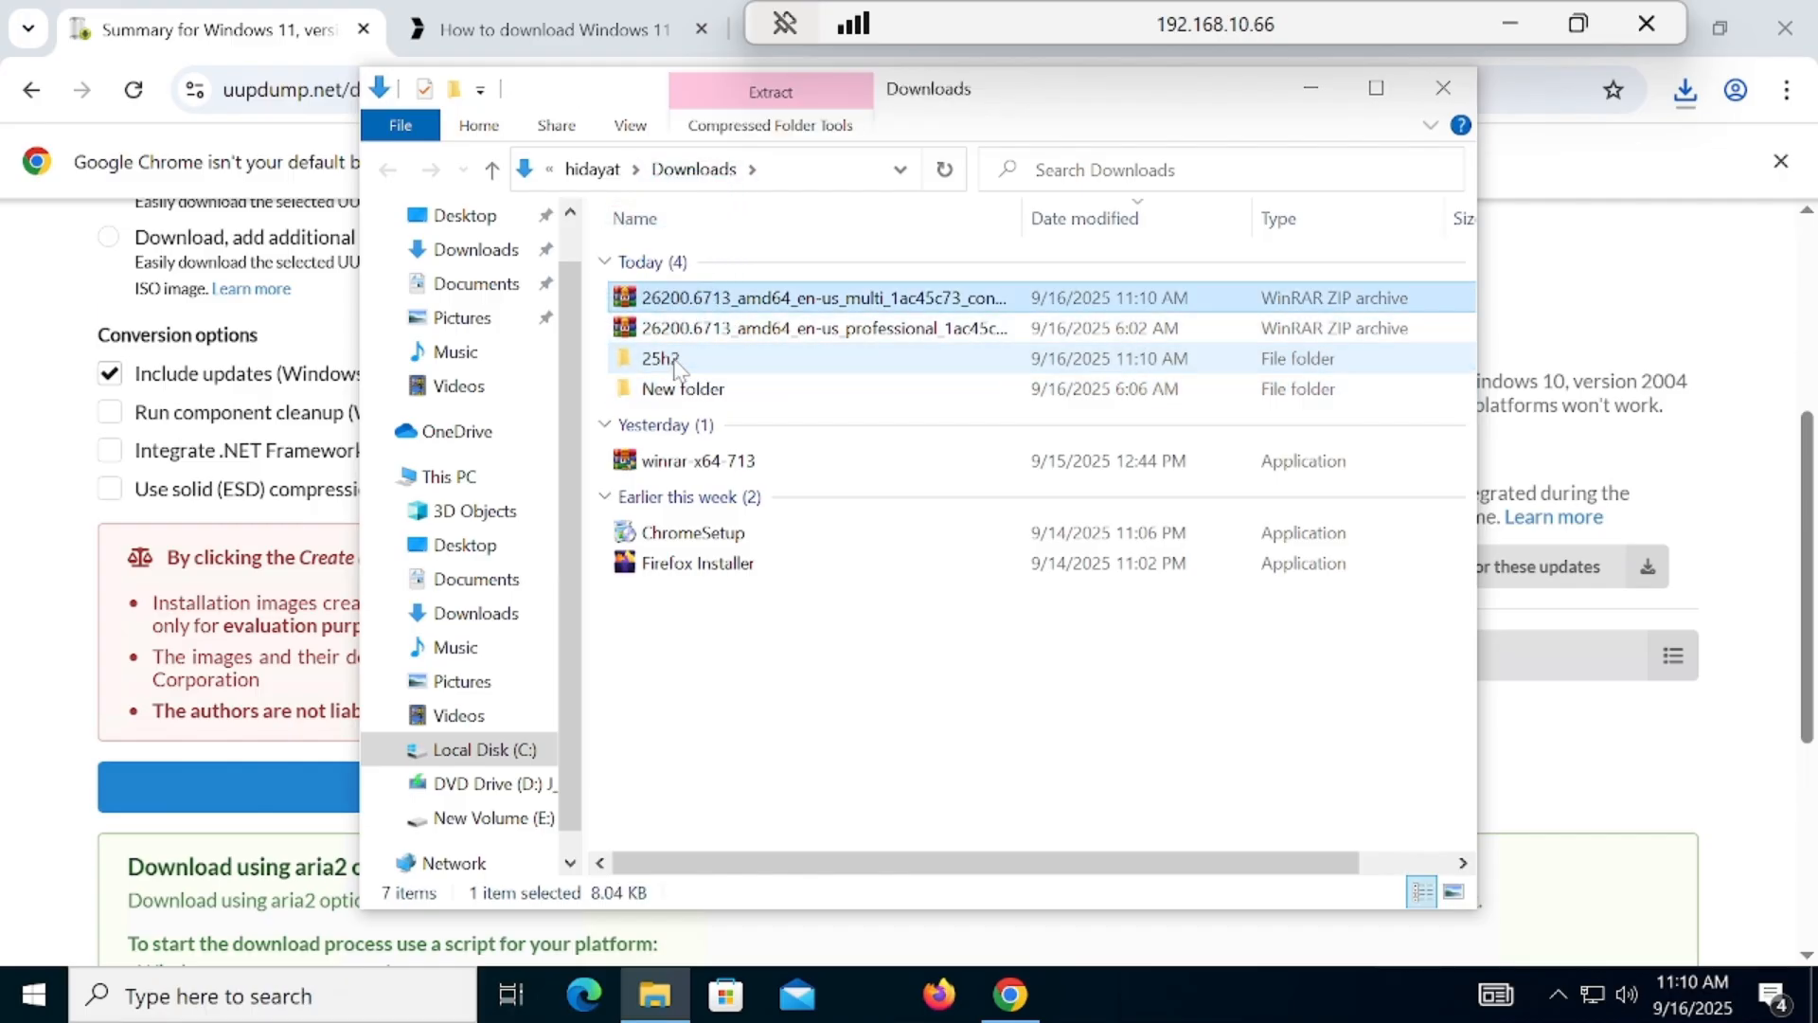
double_click(663, 330)
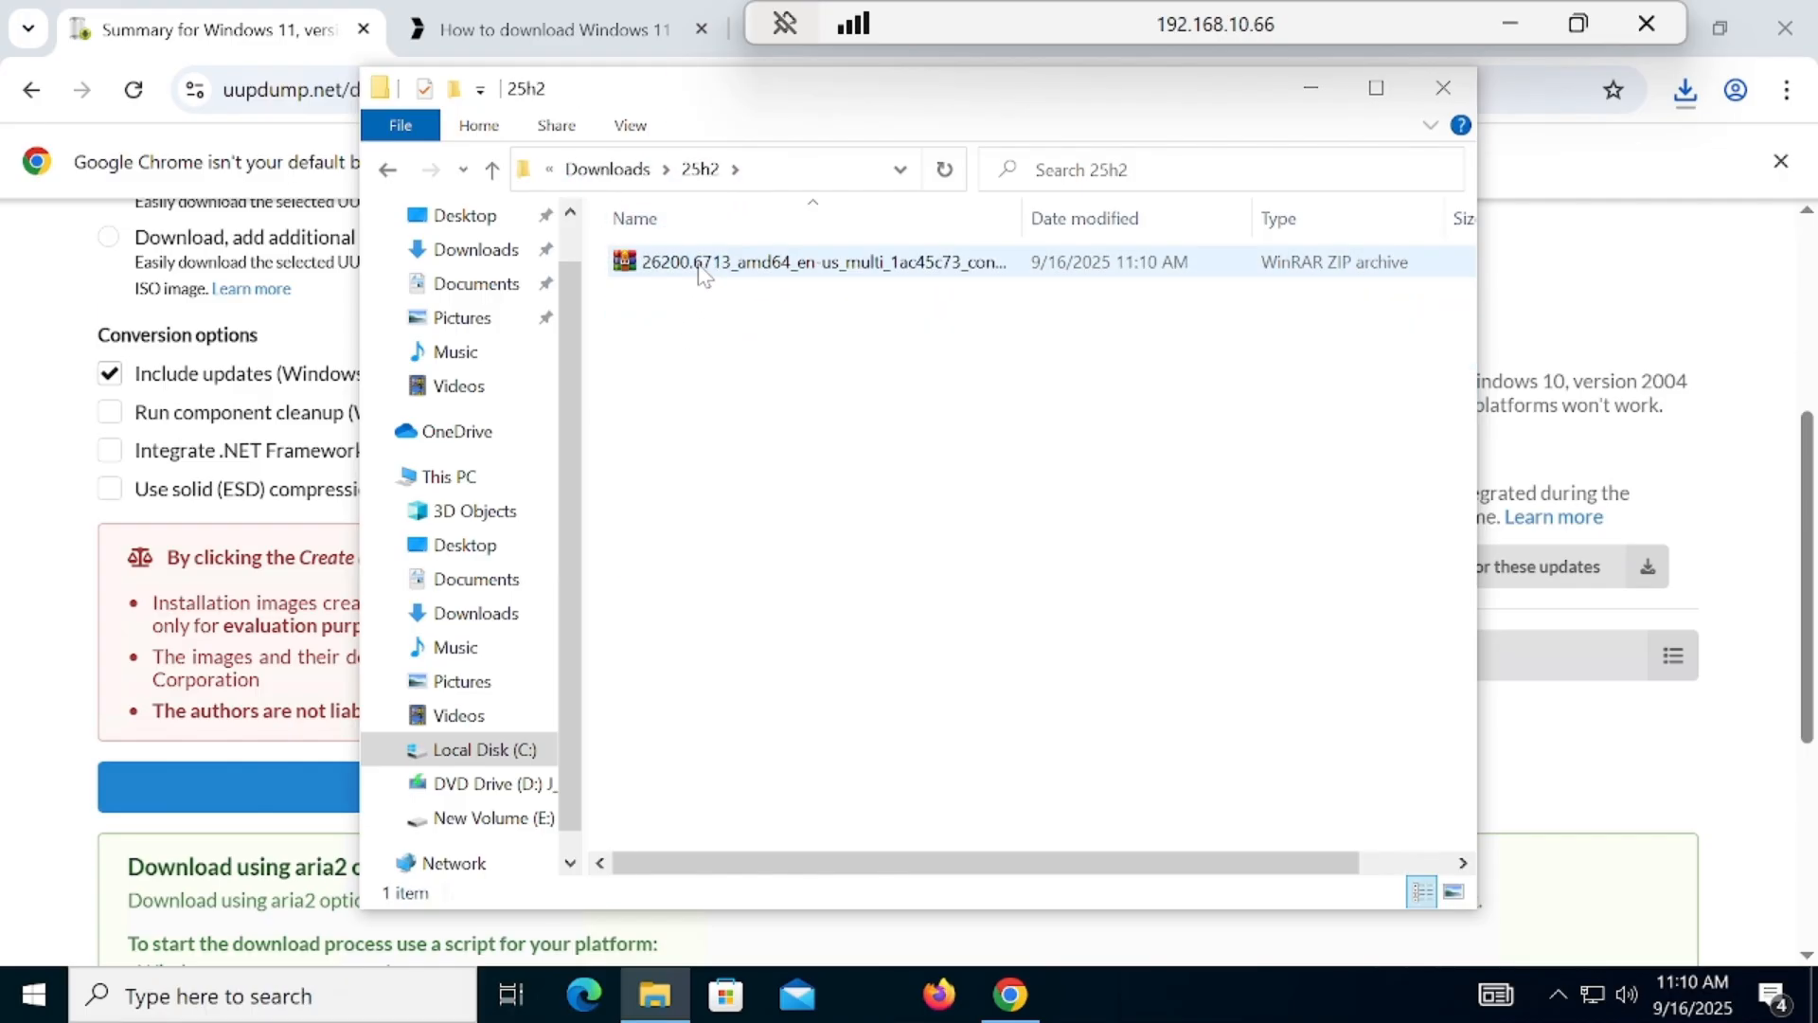
left_click(701, 271)
right_click(701, 273)
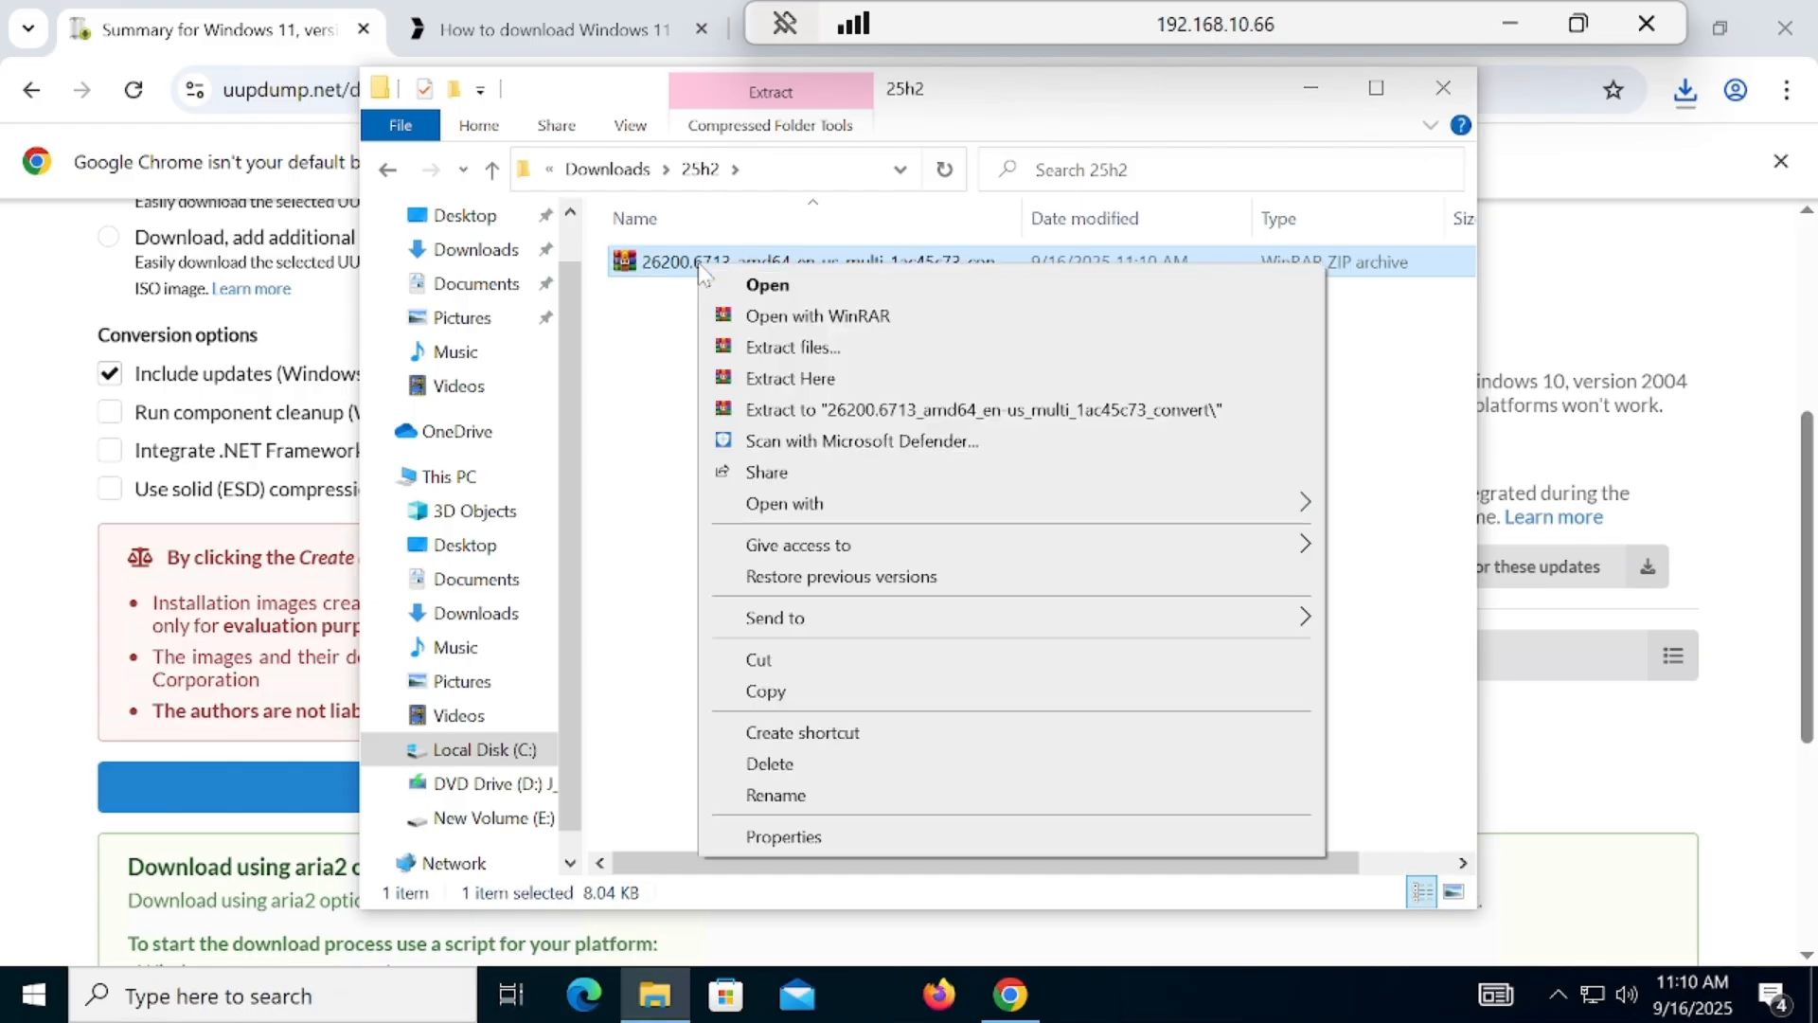
left_click(790, 379)
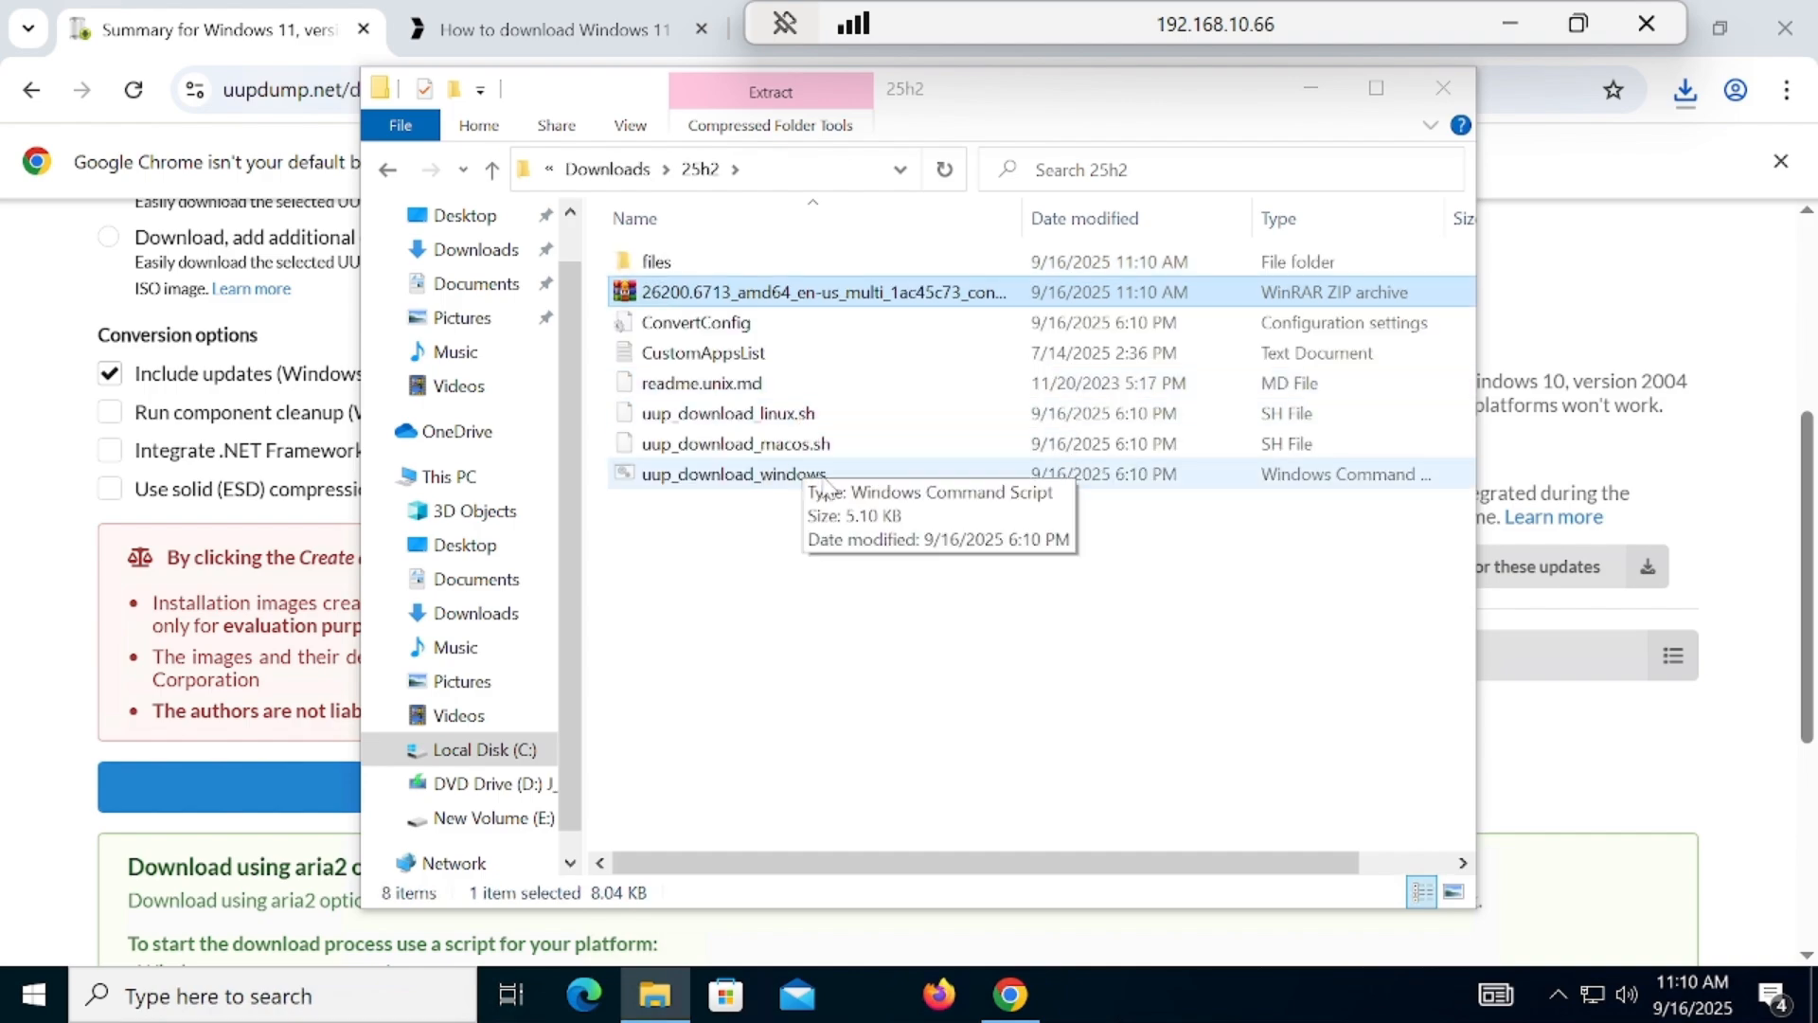
Step: Run the uup_download_windows script as administrator, allow it through the security warnings and answer the script prompt
left_click(756, 475)
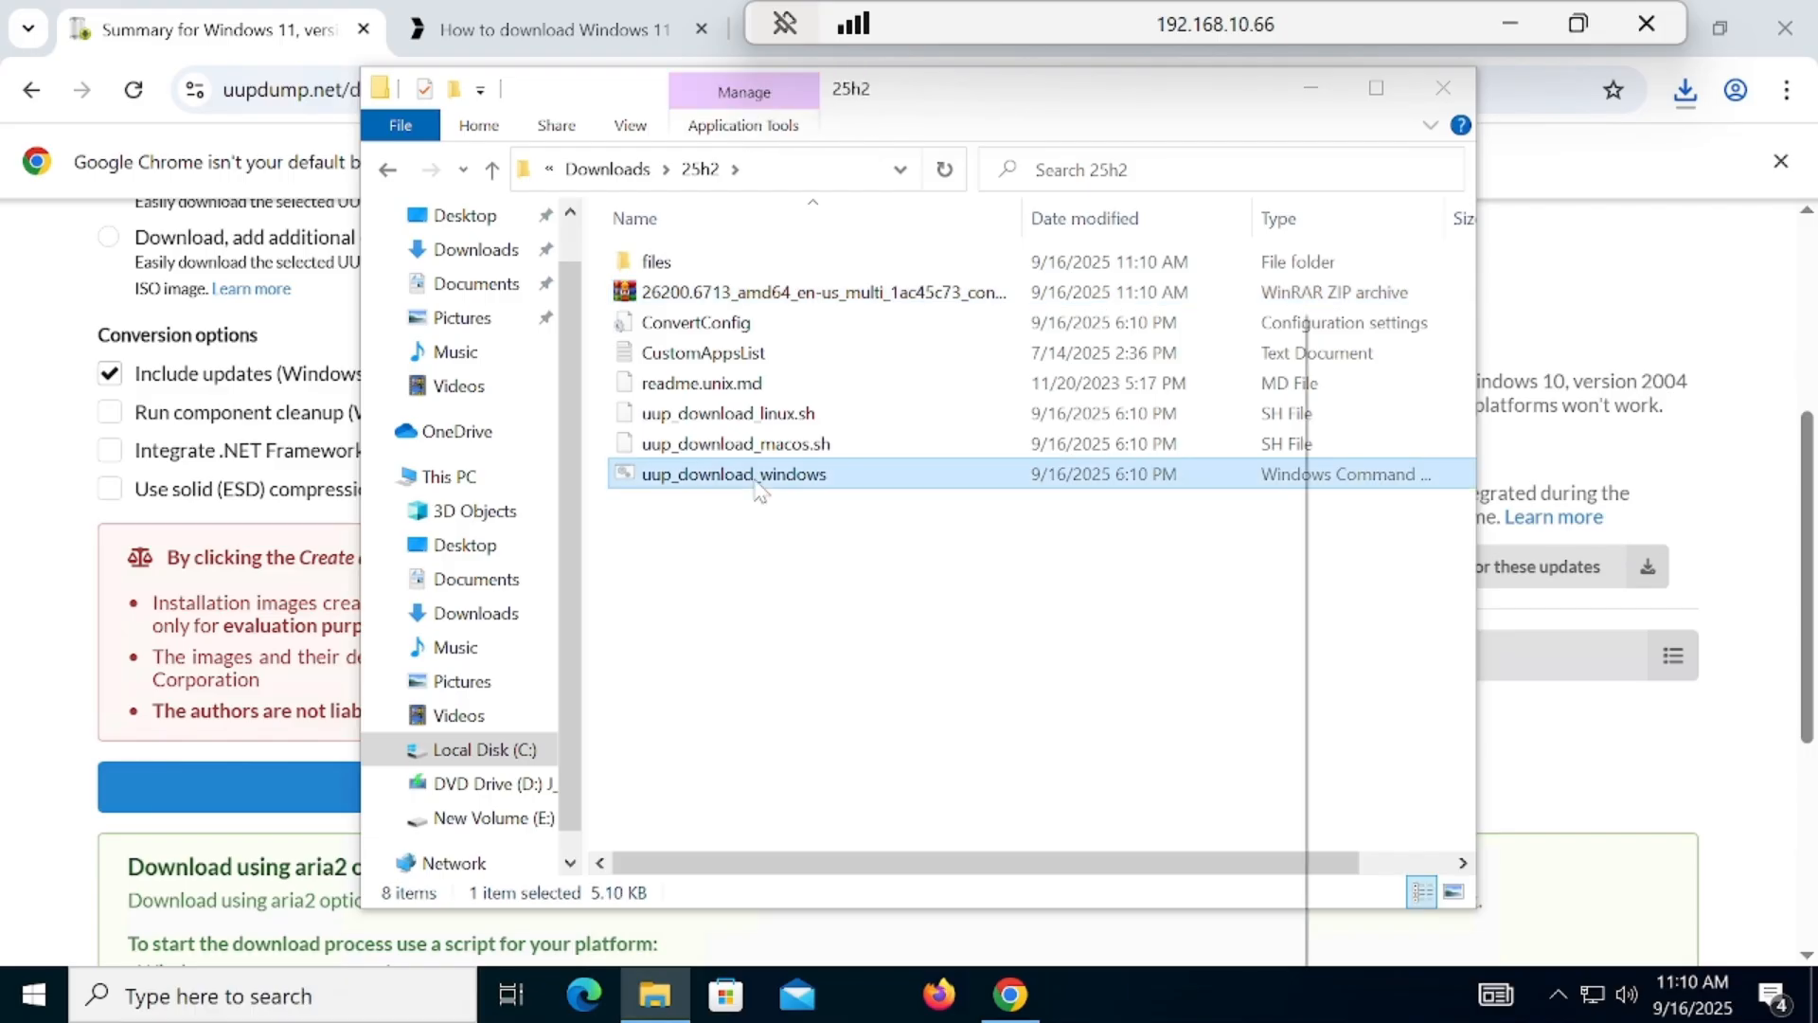
right_click(758, 487)
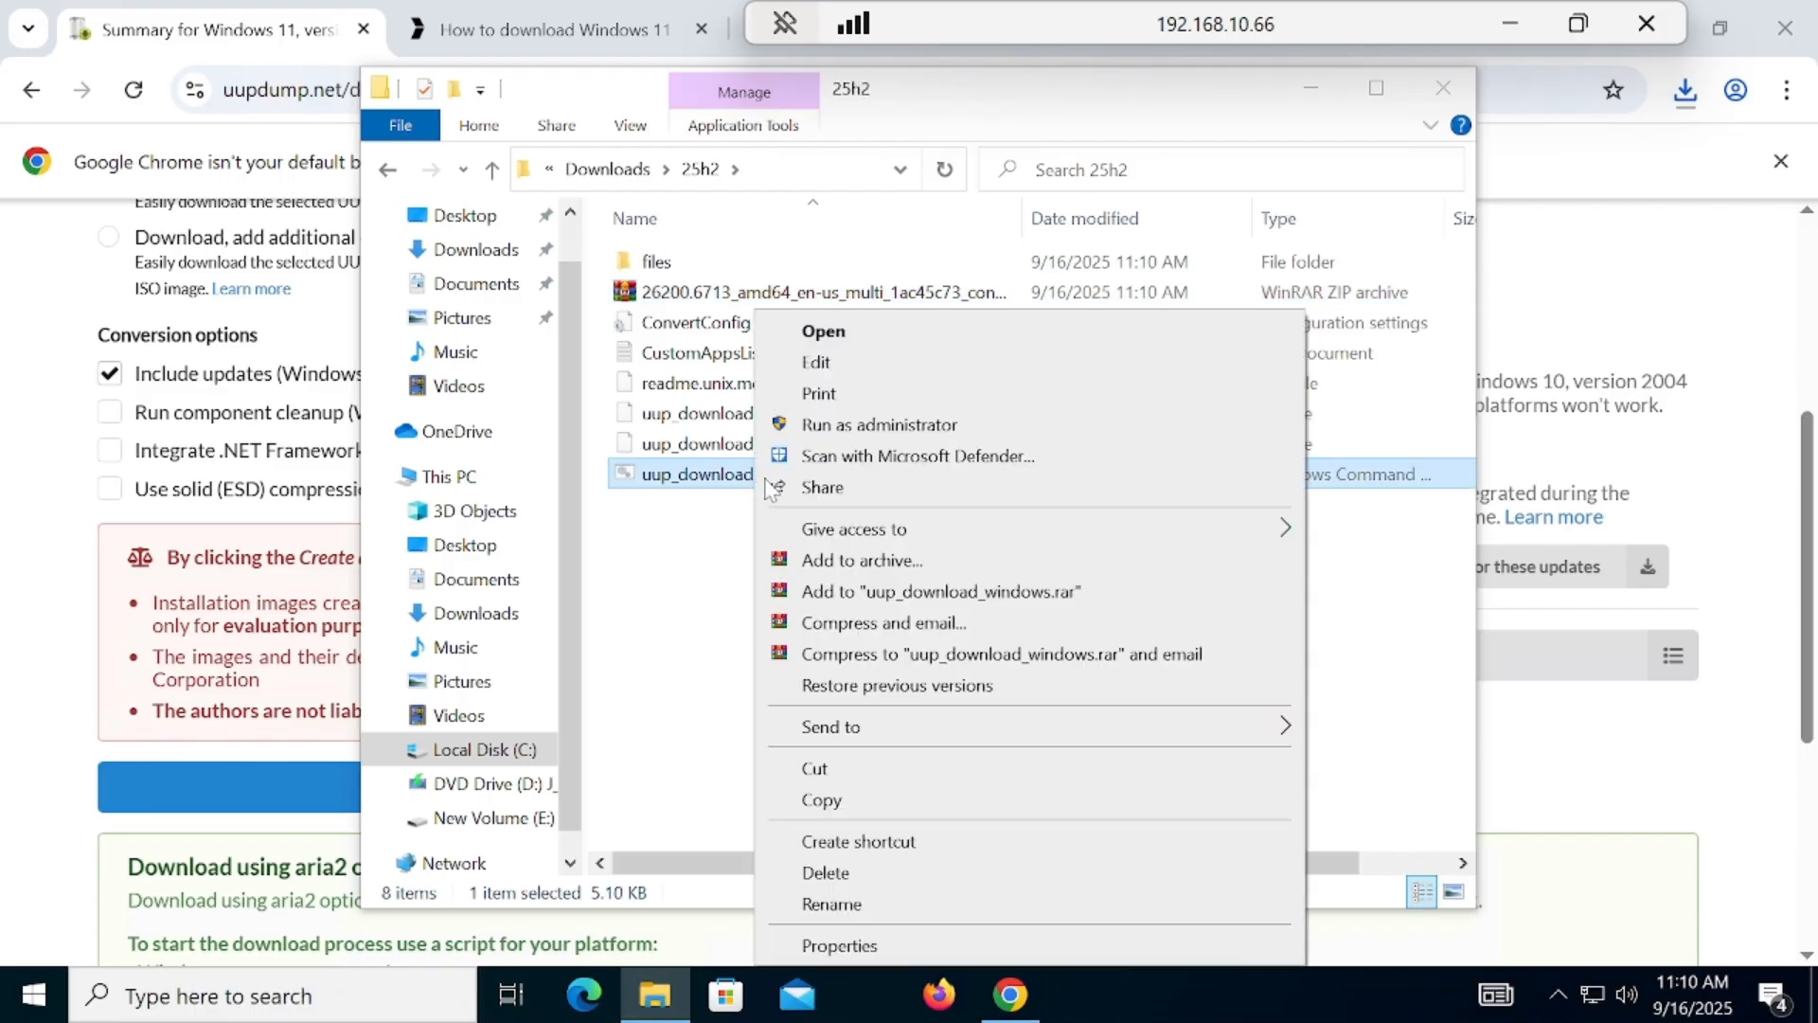
left_click(833, 426)
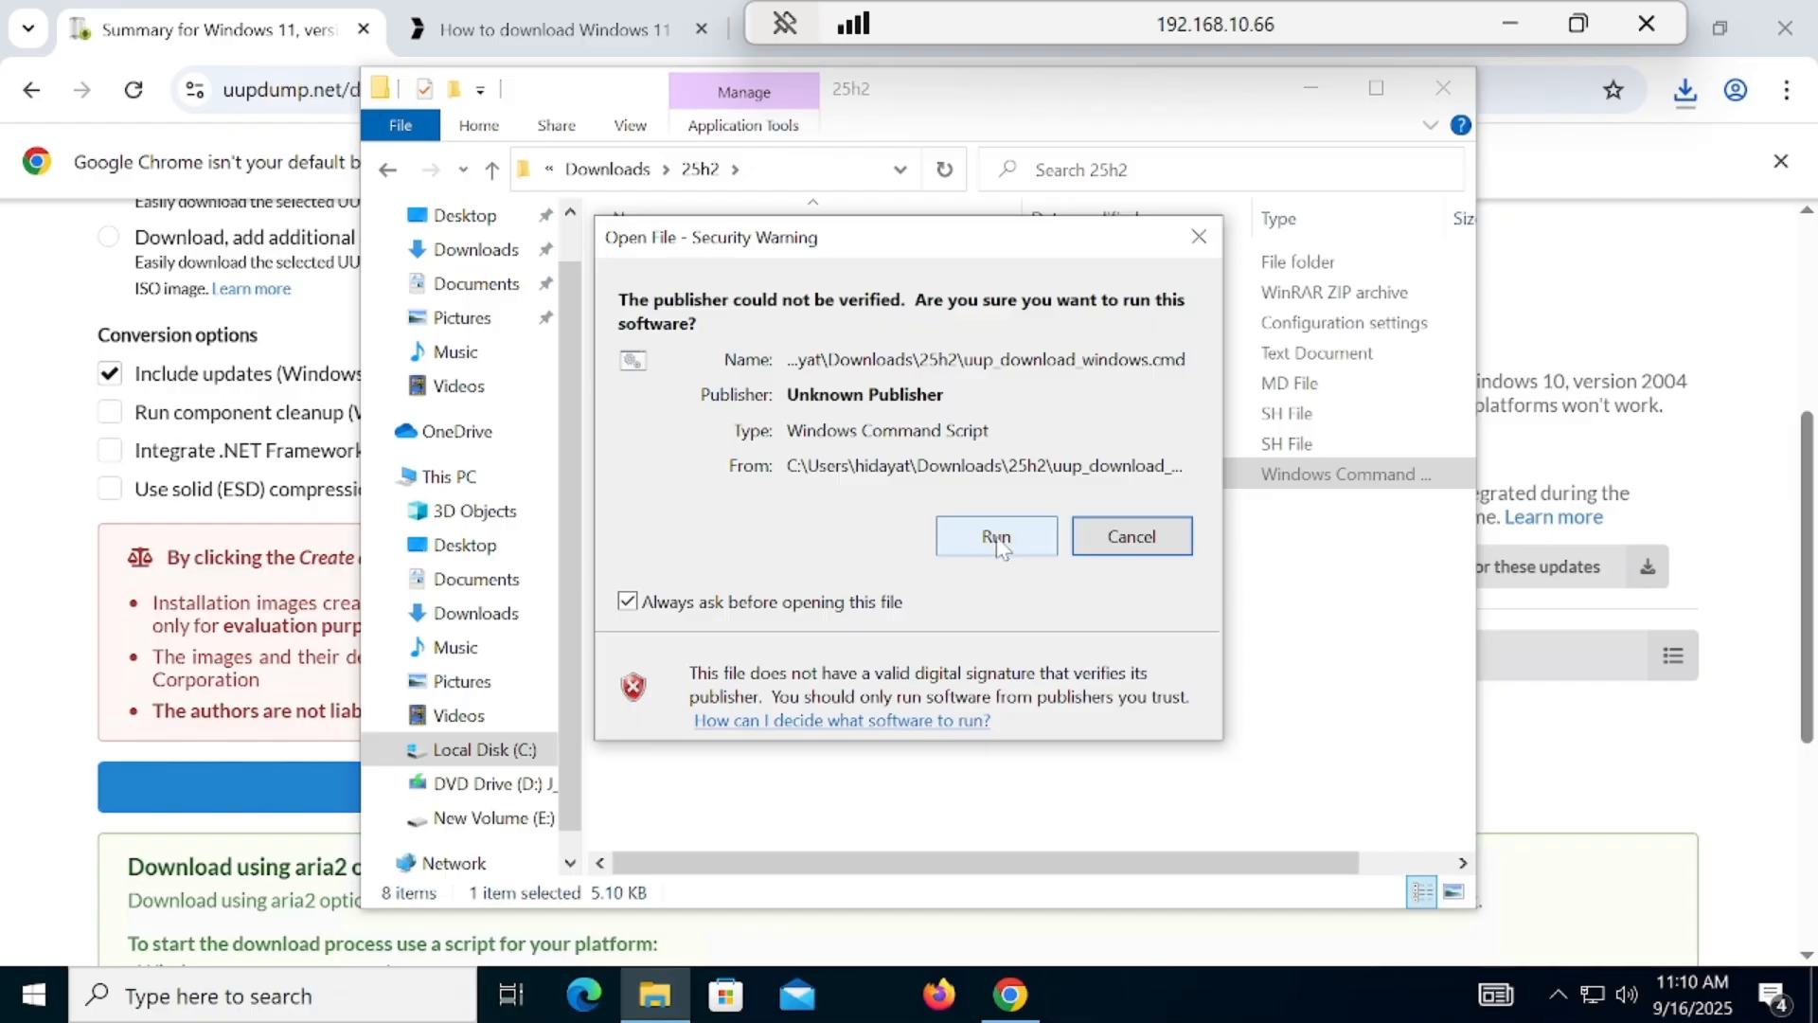
left_click(998, 537)
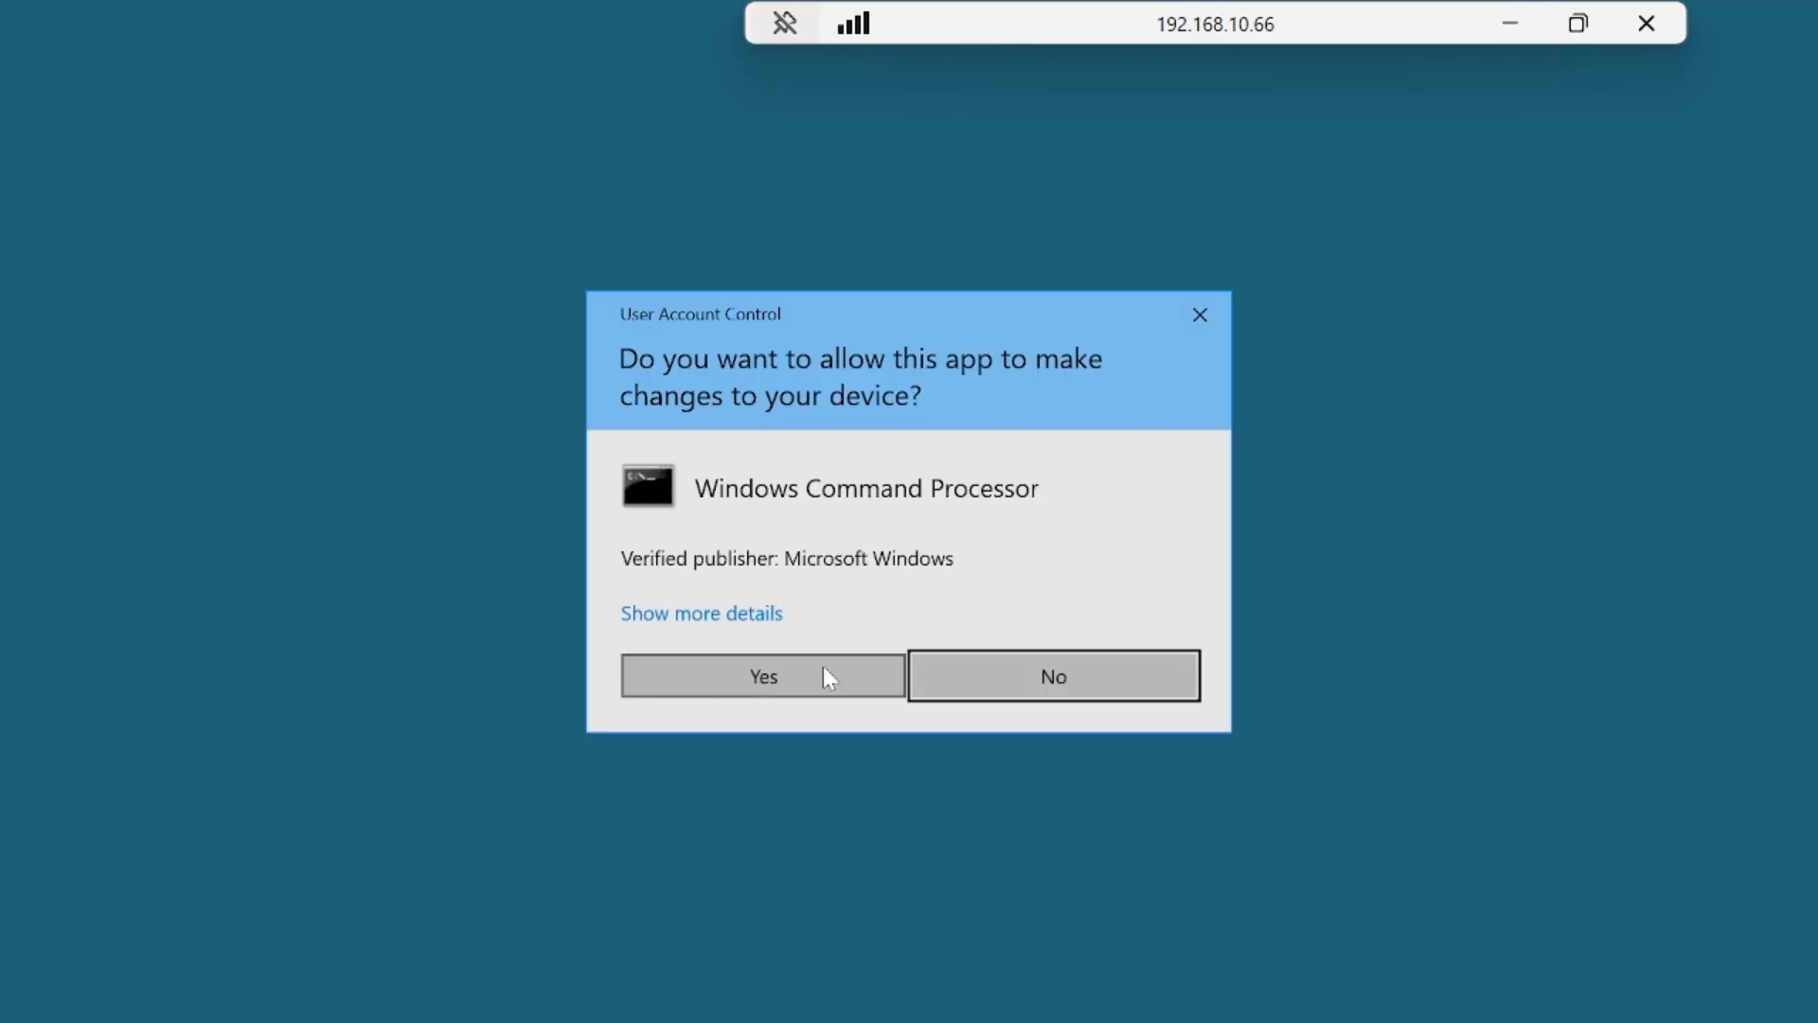
left_click(824, 668)
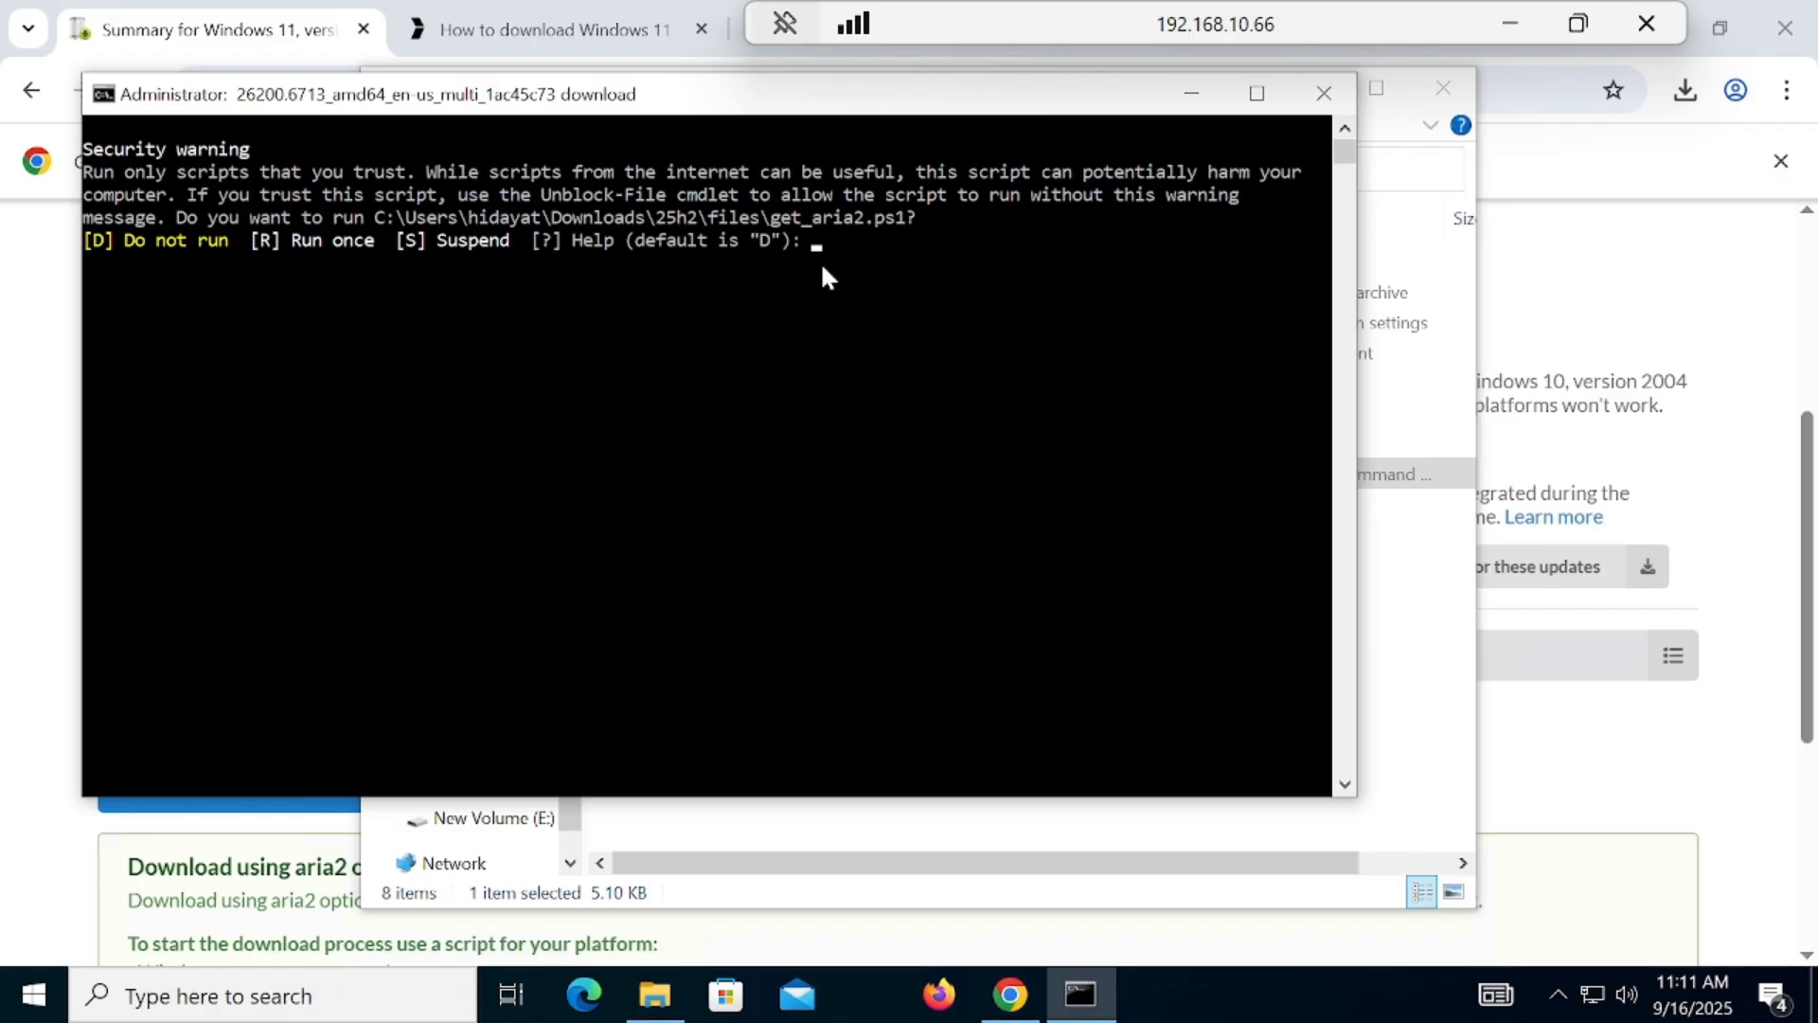
key("Return")
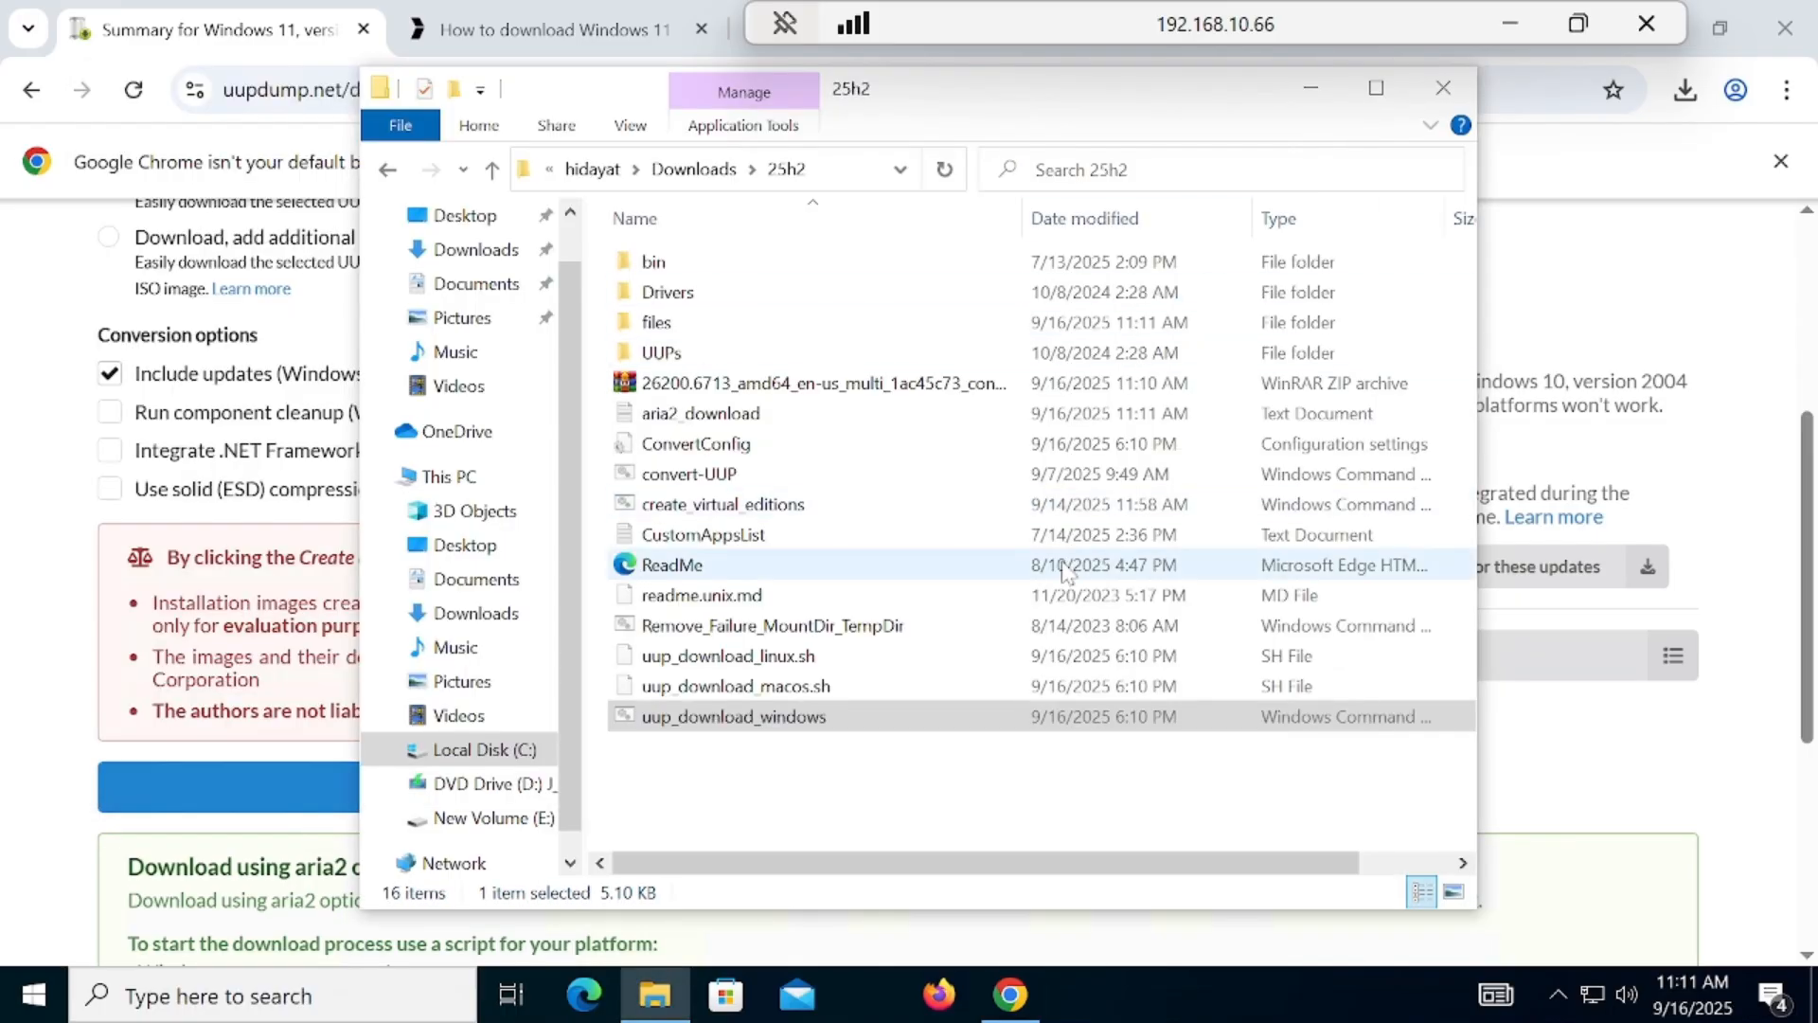
Step: Clear the open windows, locate the disc image file in the desktop's 25h2 folder, and switch back to the UUP dump page in Chrome
left_click(1447, 85)
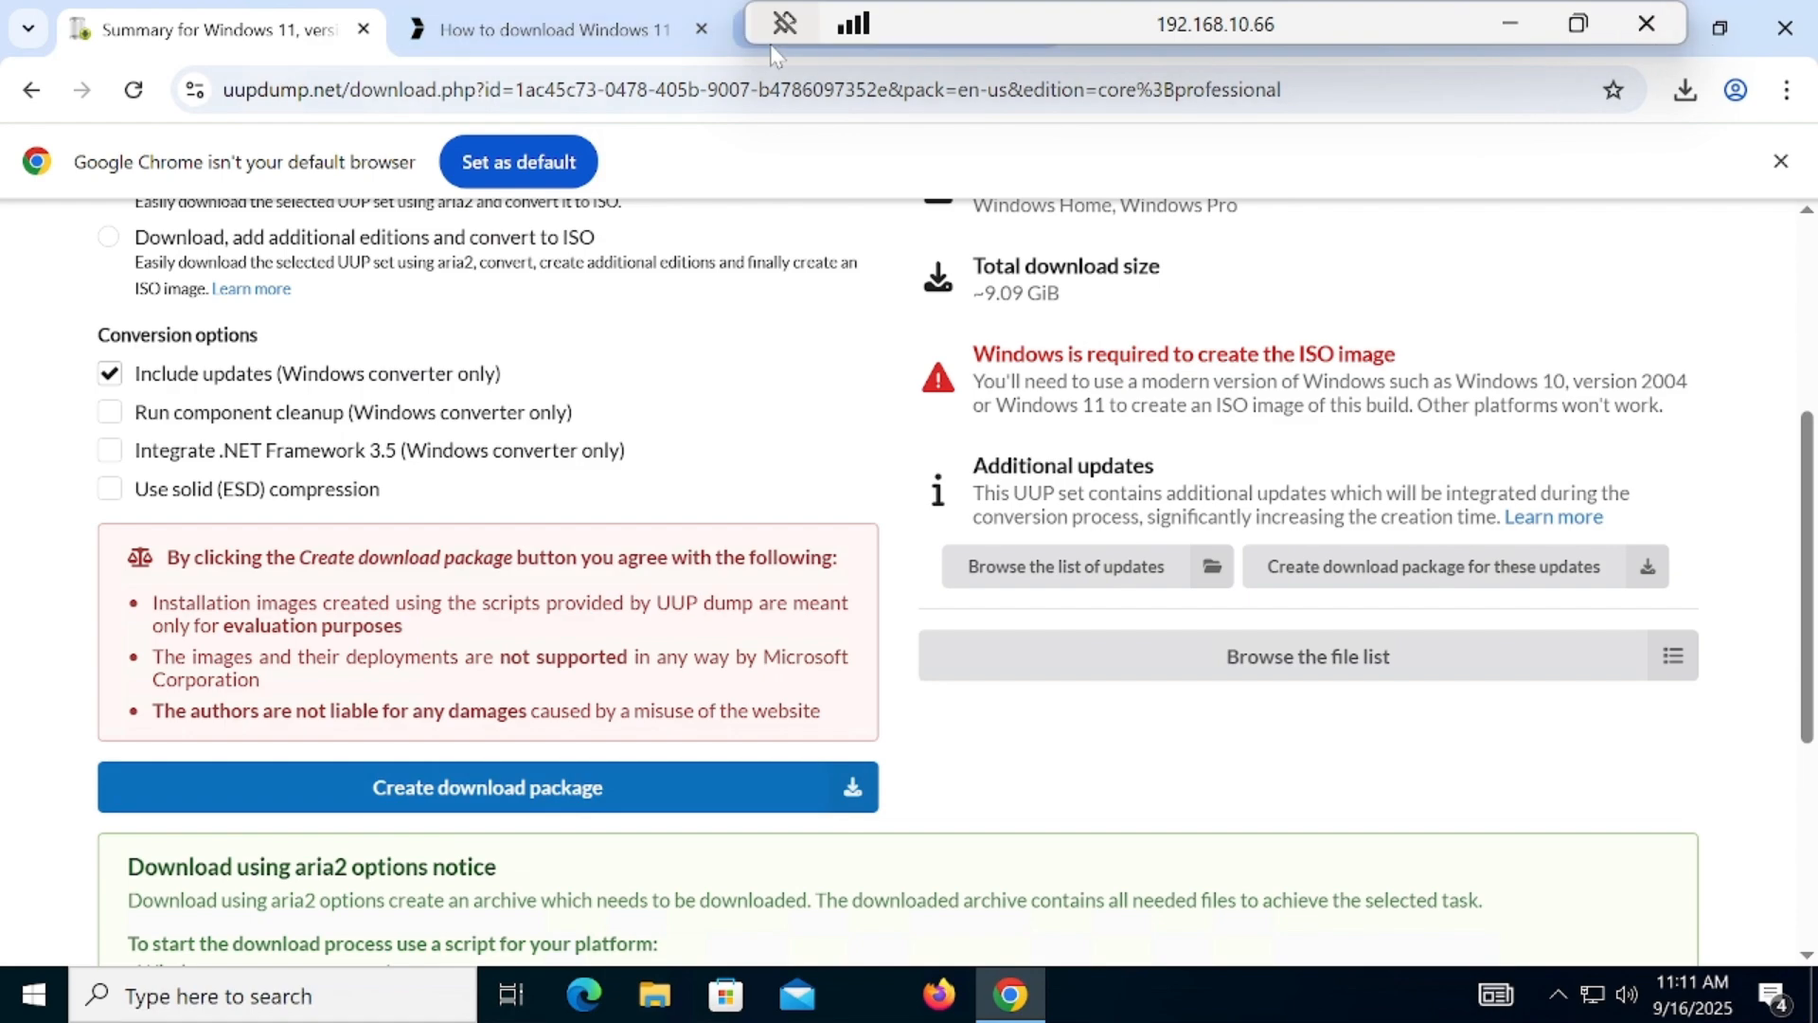
left_click_drag(1163, 27, 751, 27)
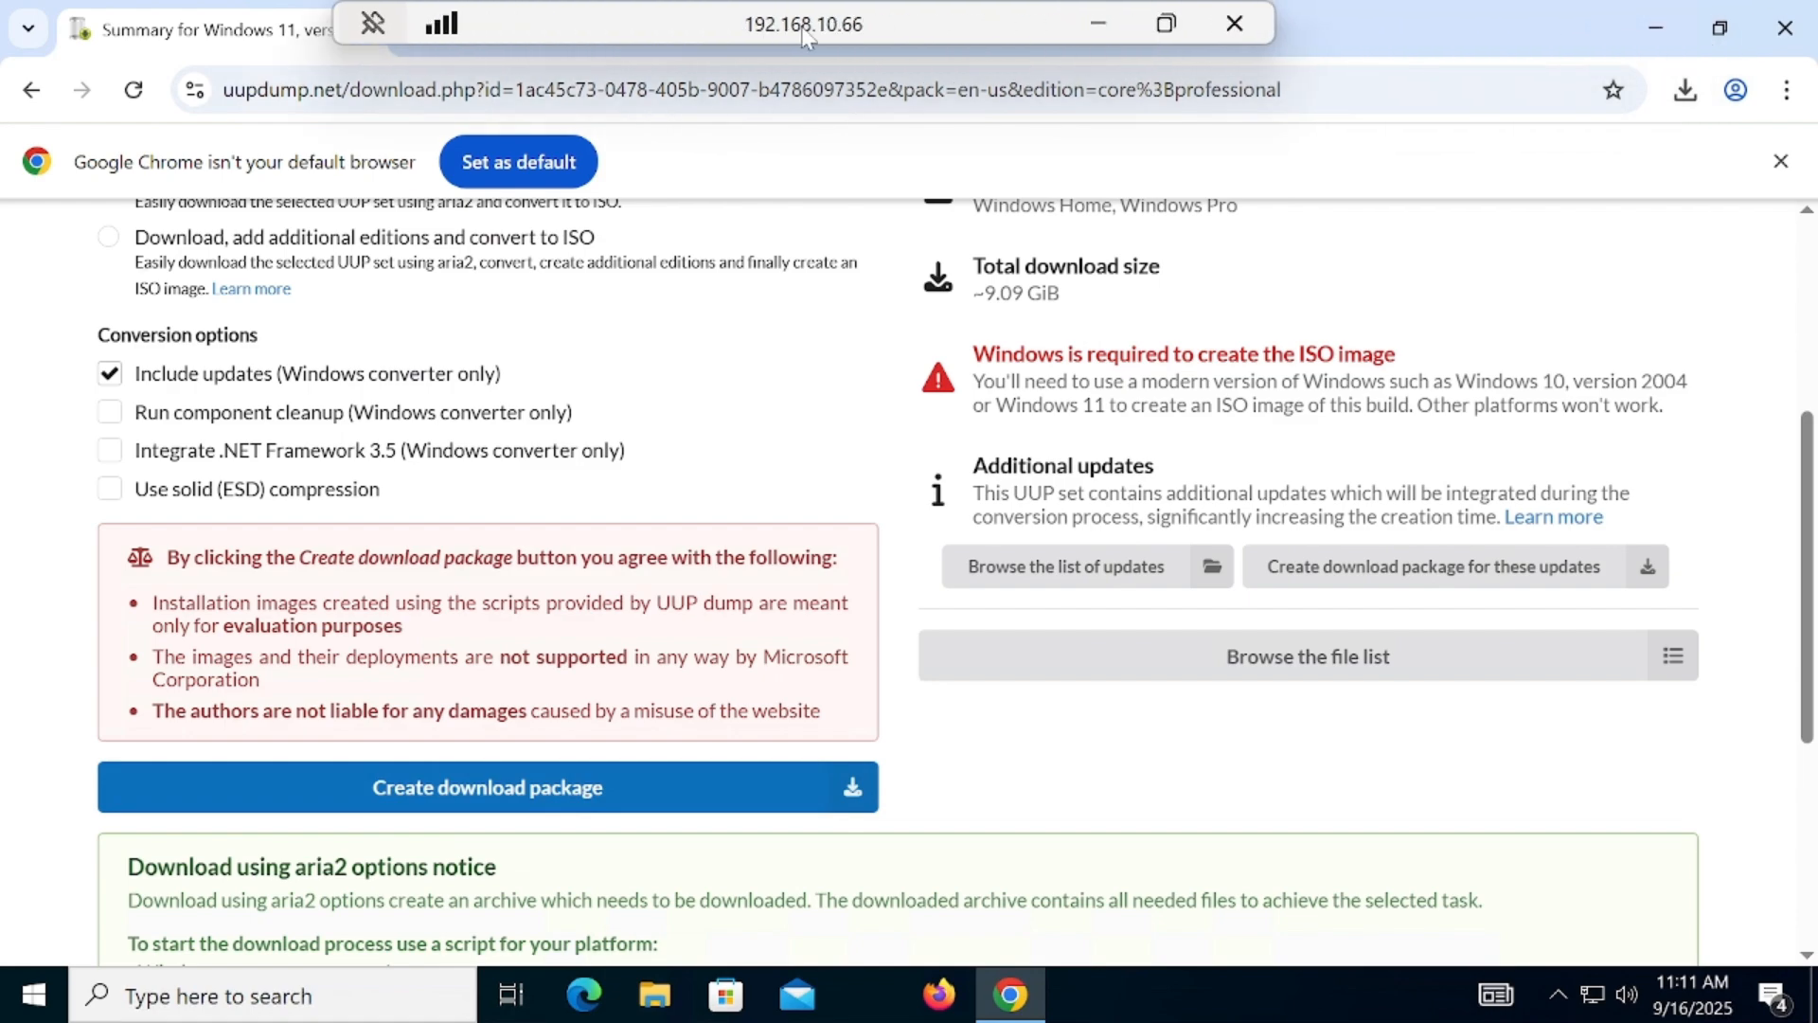
left_click(1656, 29)
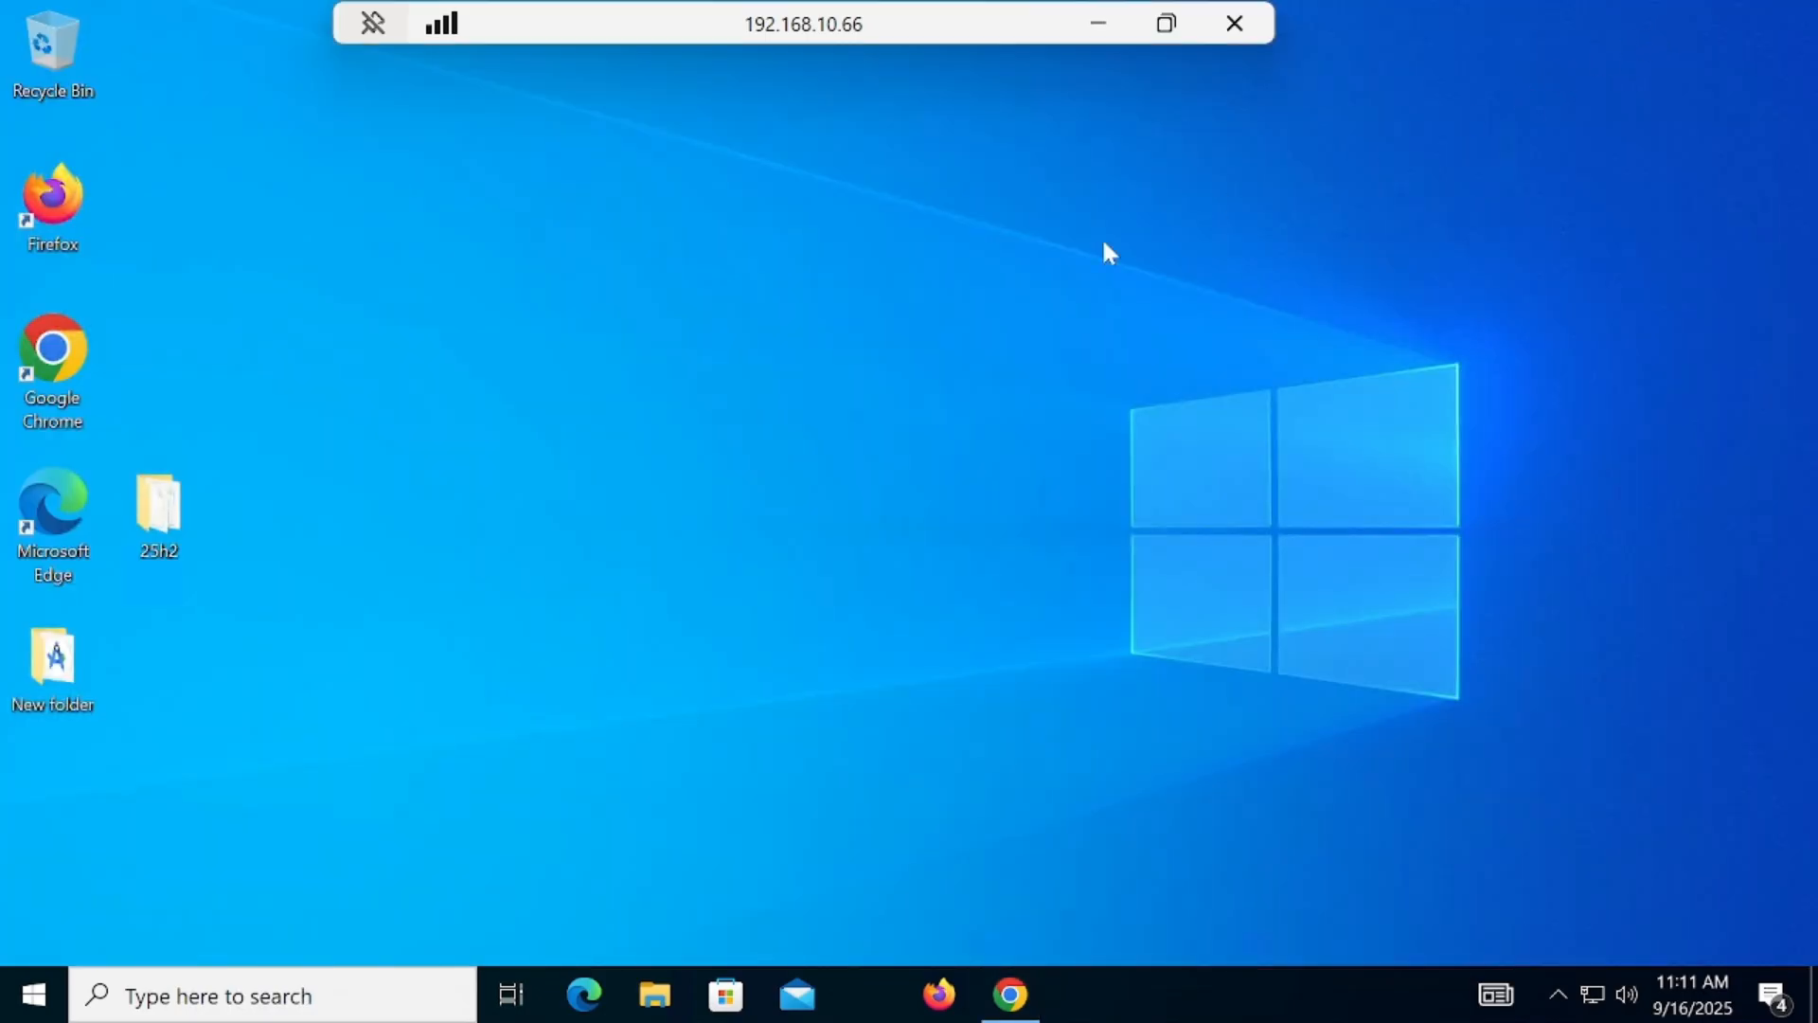
double_click(161, 507)
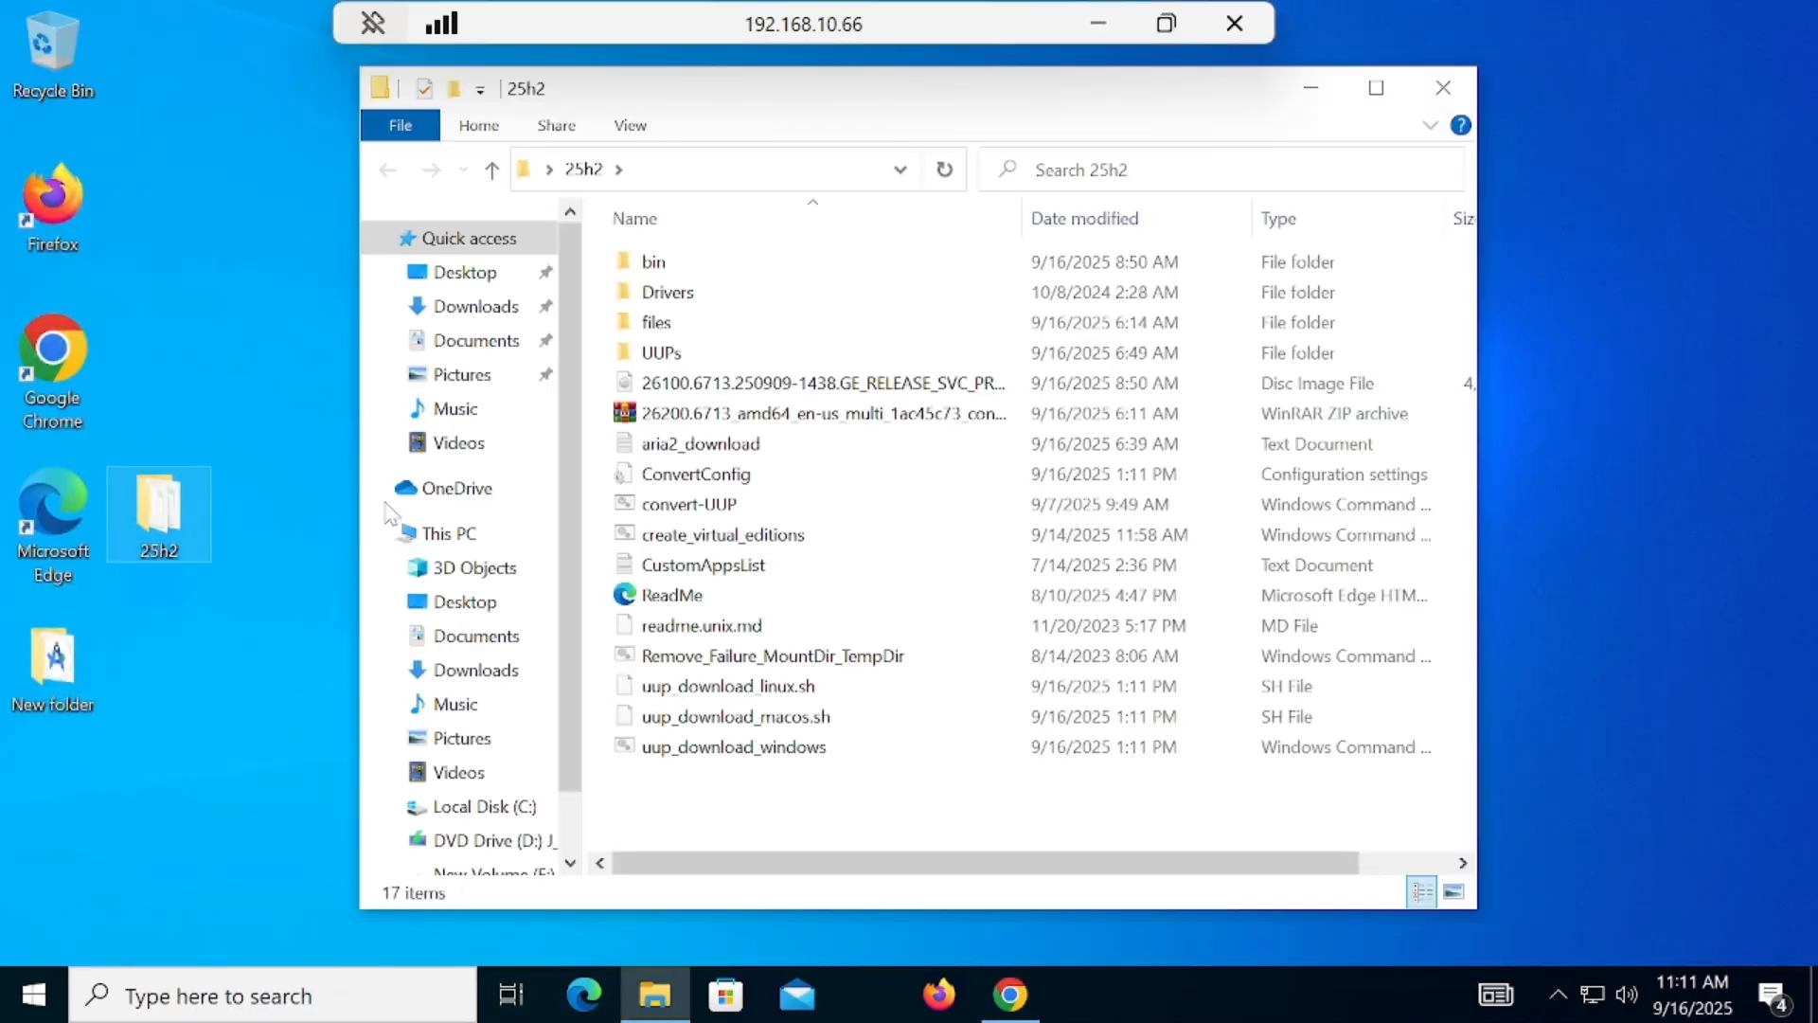
left_click(765, 388)
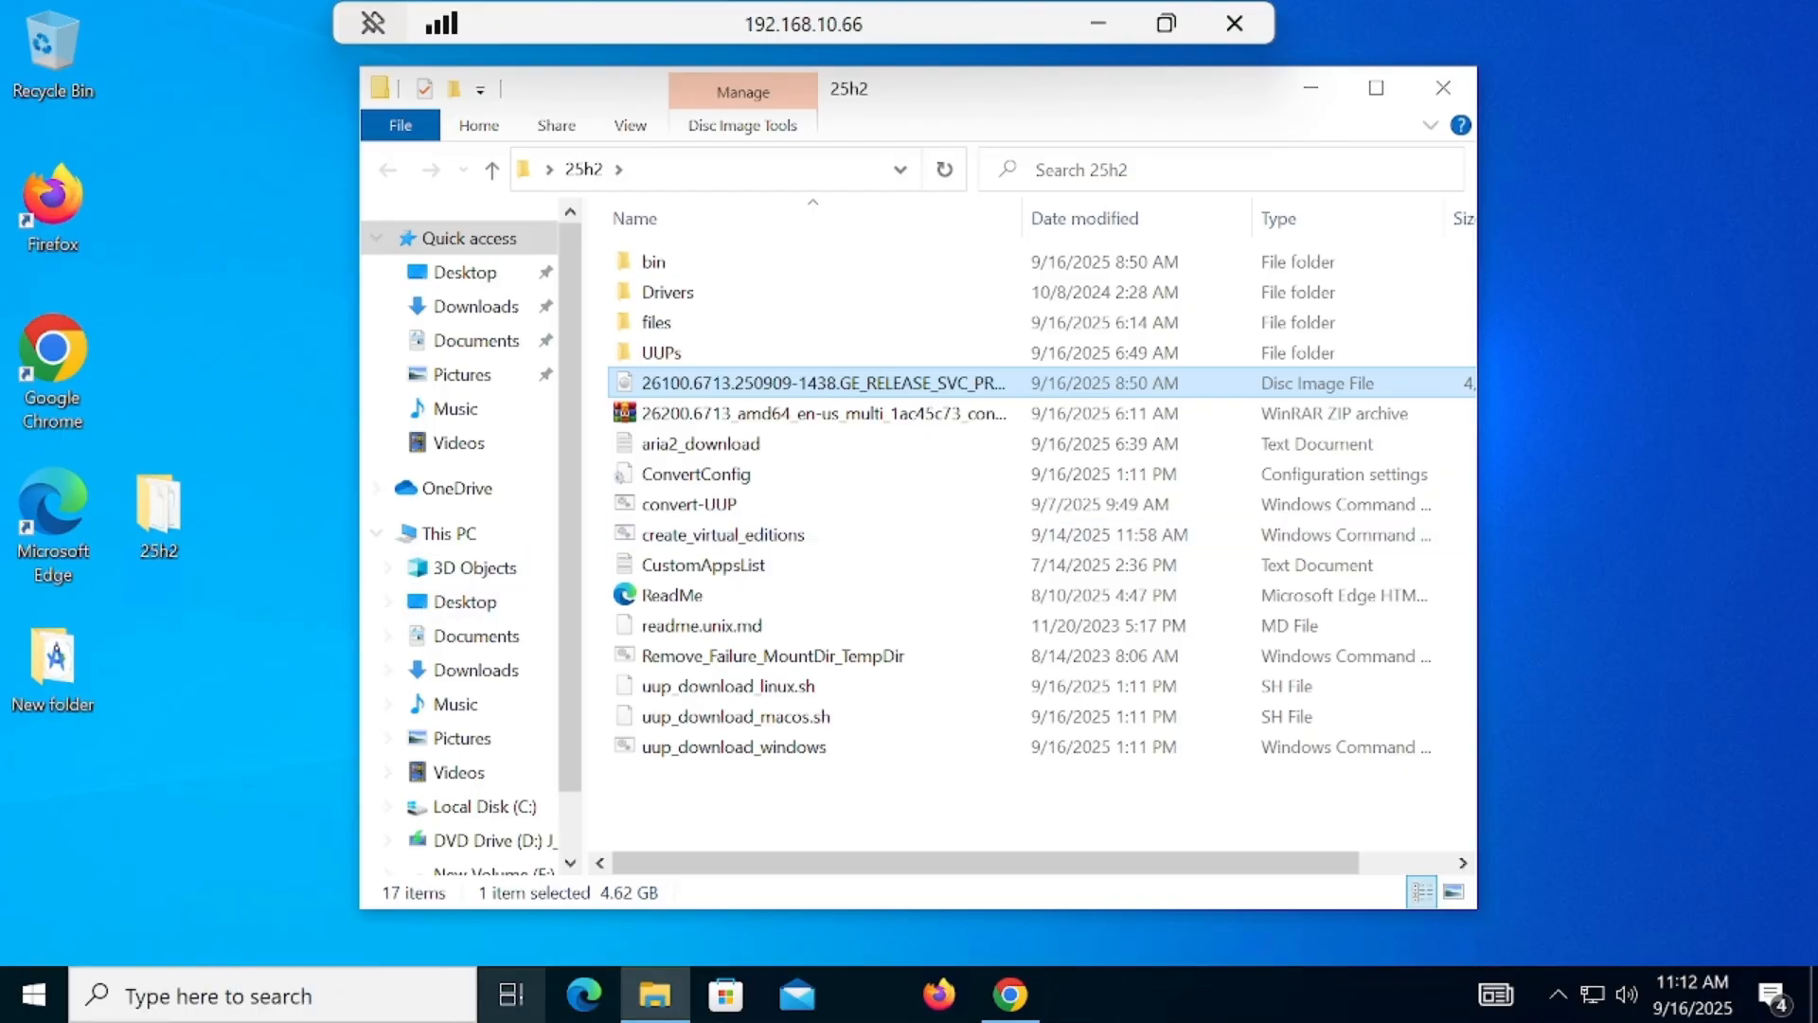
left_click(1010, 994)
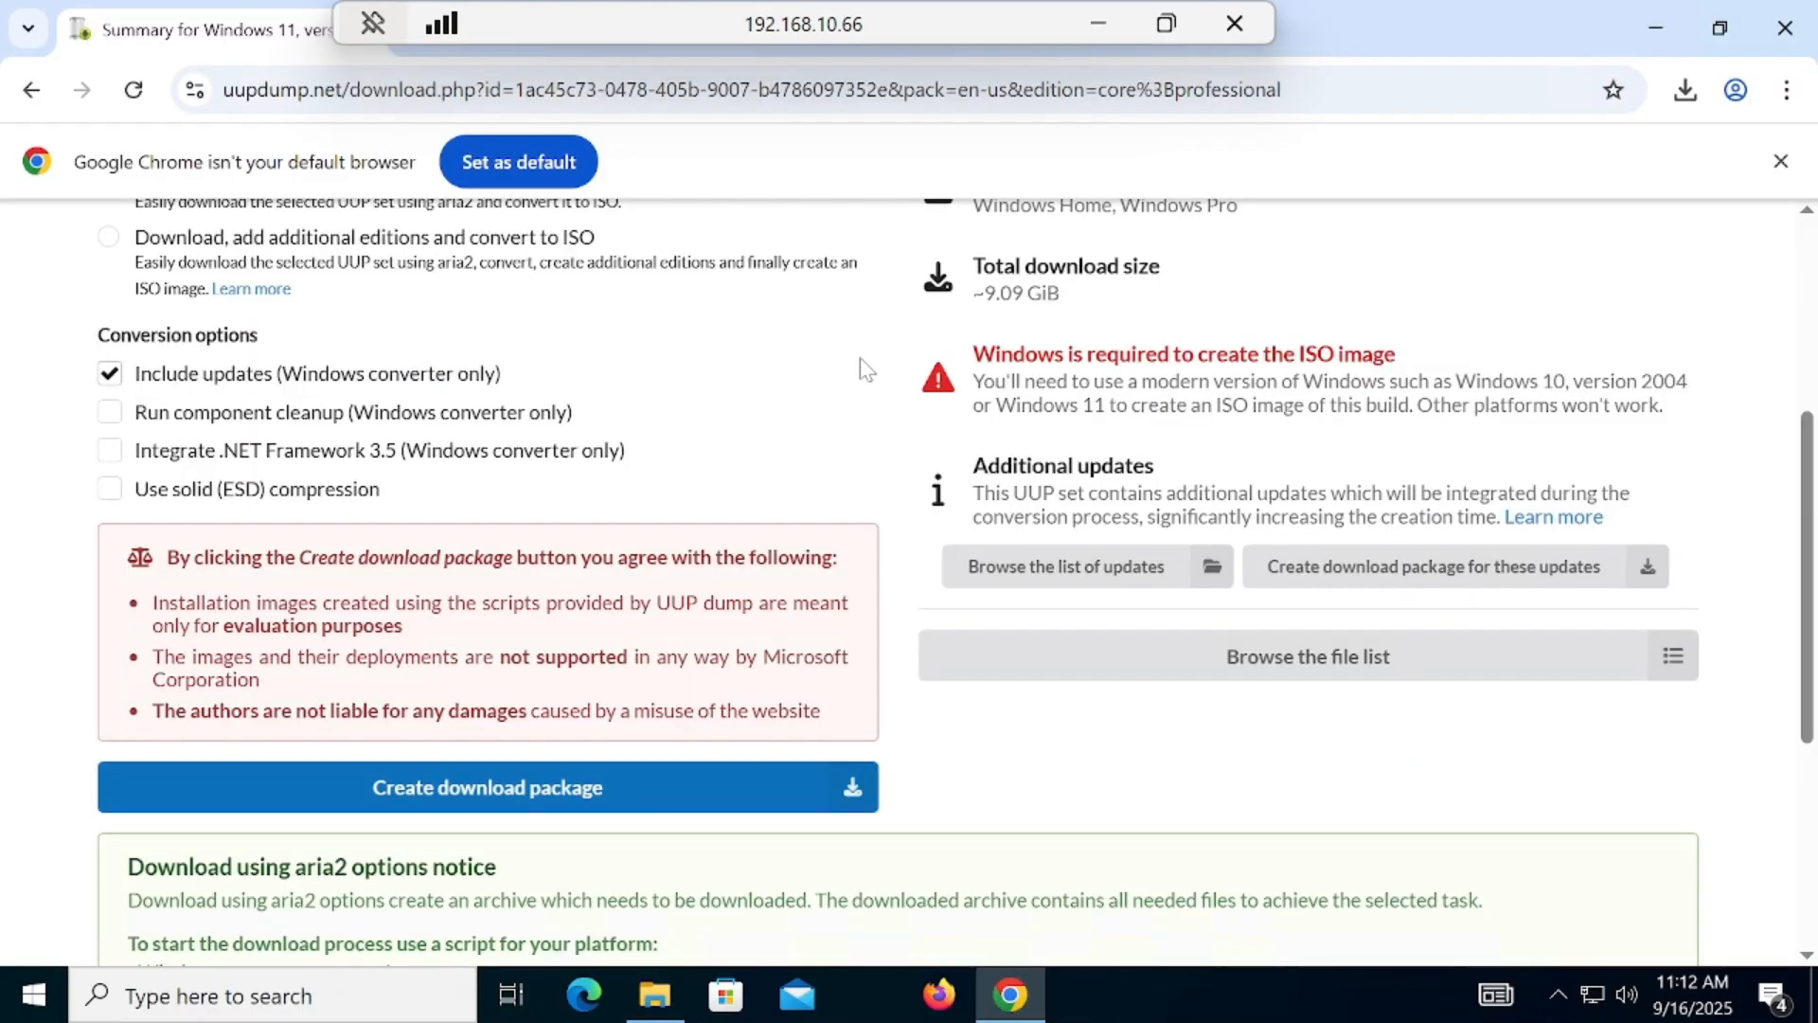
Step: Search the web for filobe in the tab with the Windows 11 25H2 download article
left_click_drag(781, 23, 1202, 23)
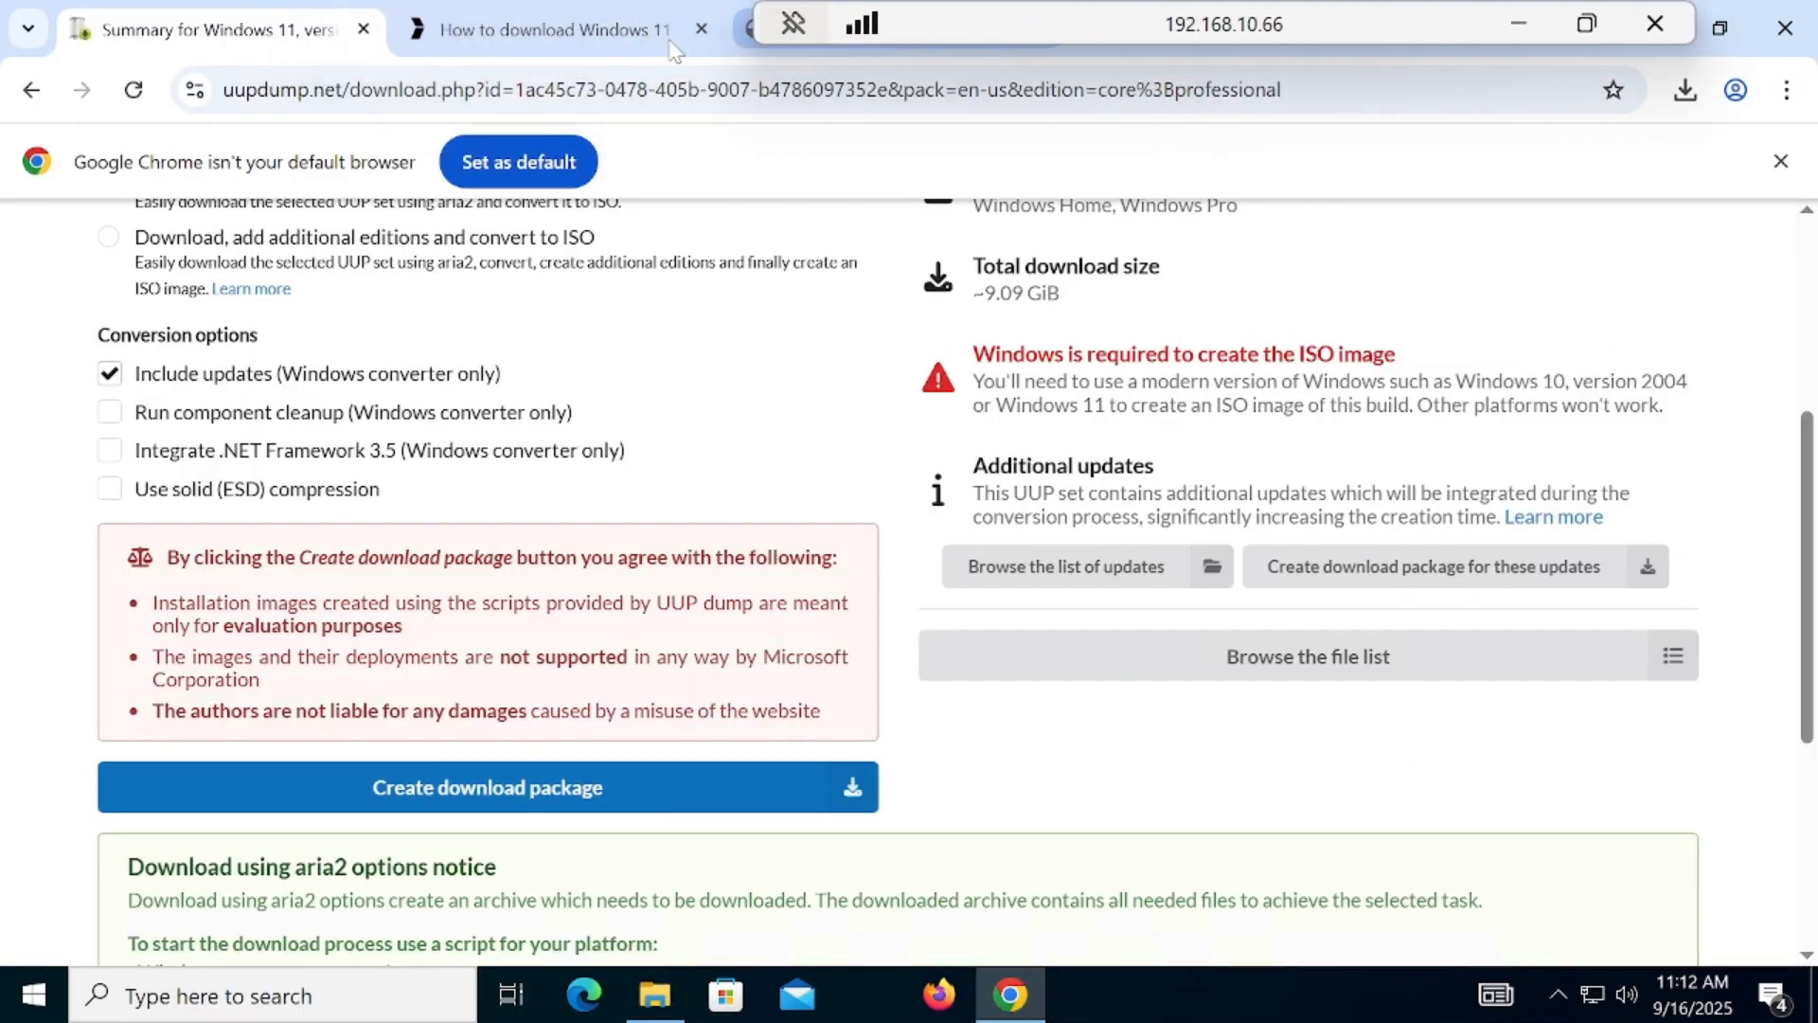
left_click(583, 38)
left_click(663, 91)
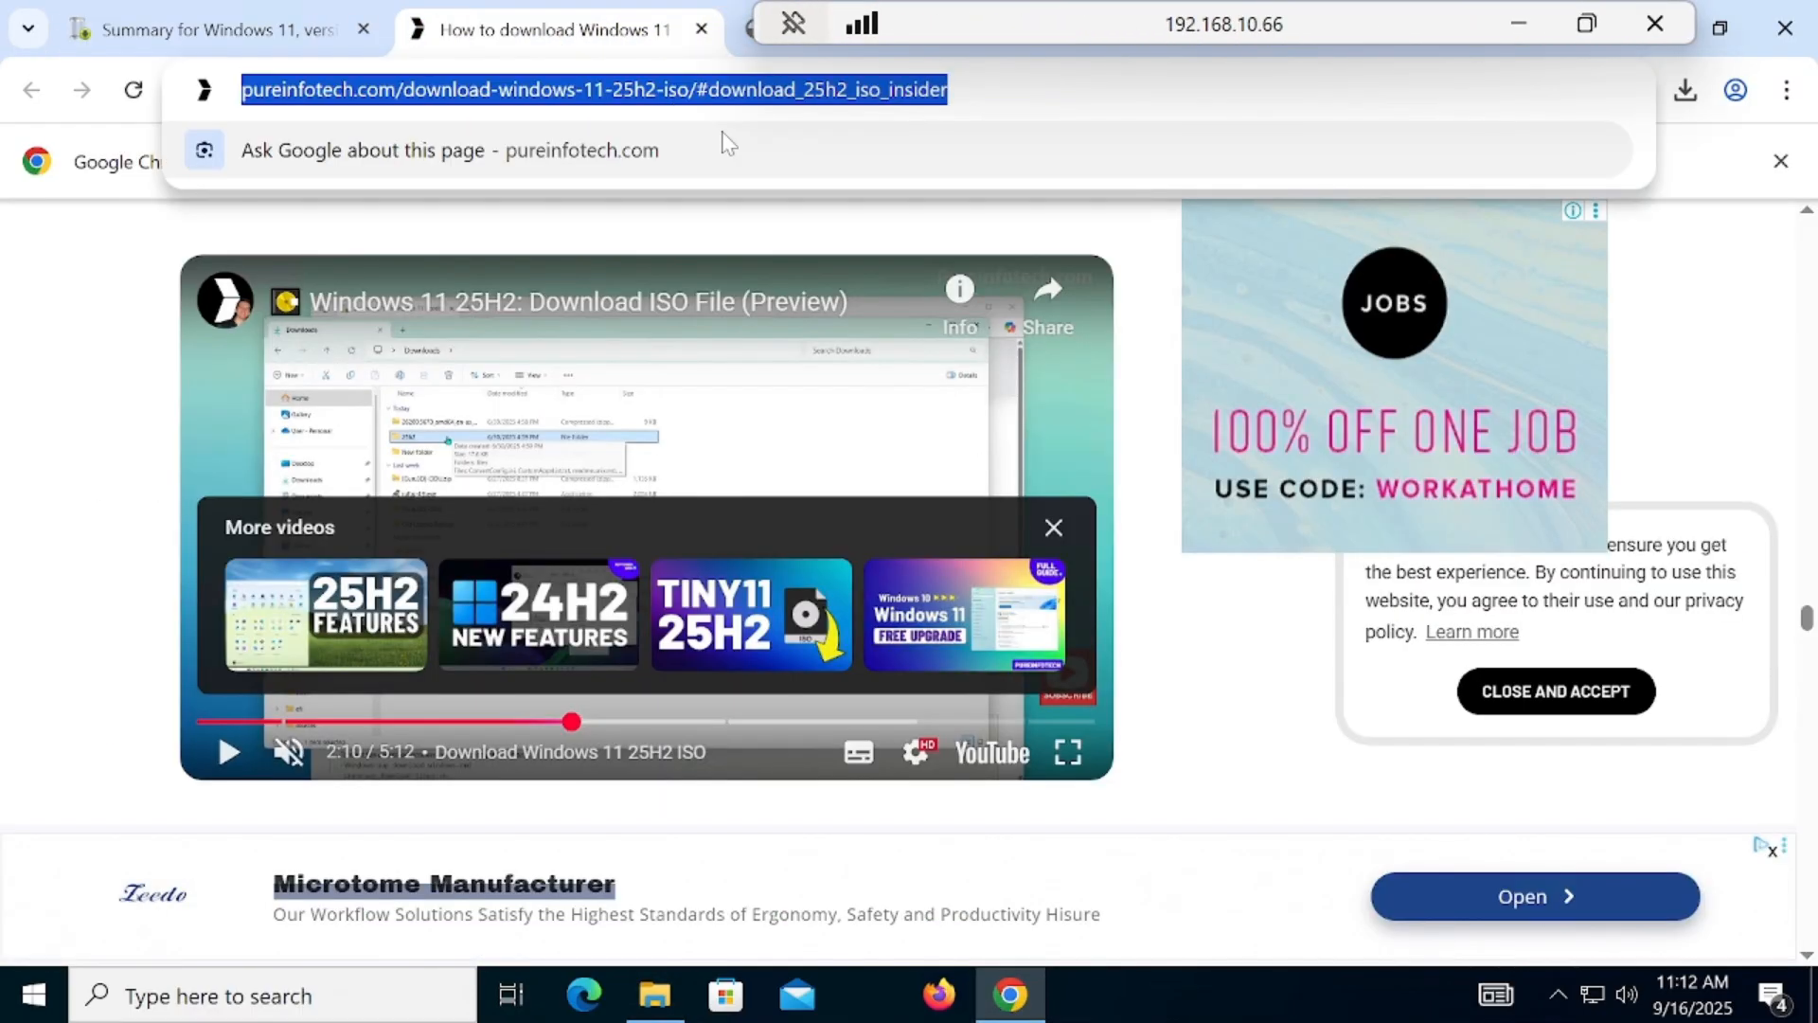
type("fil")
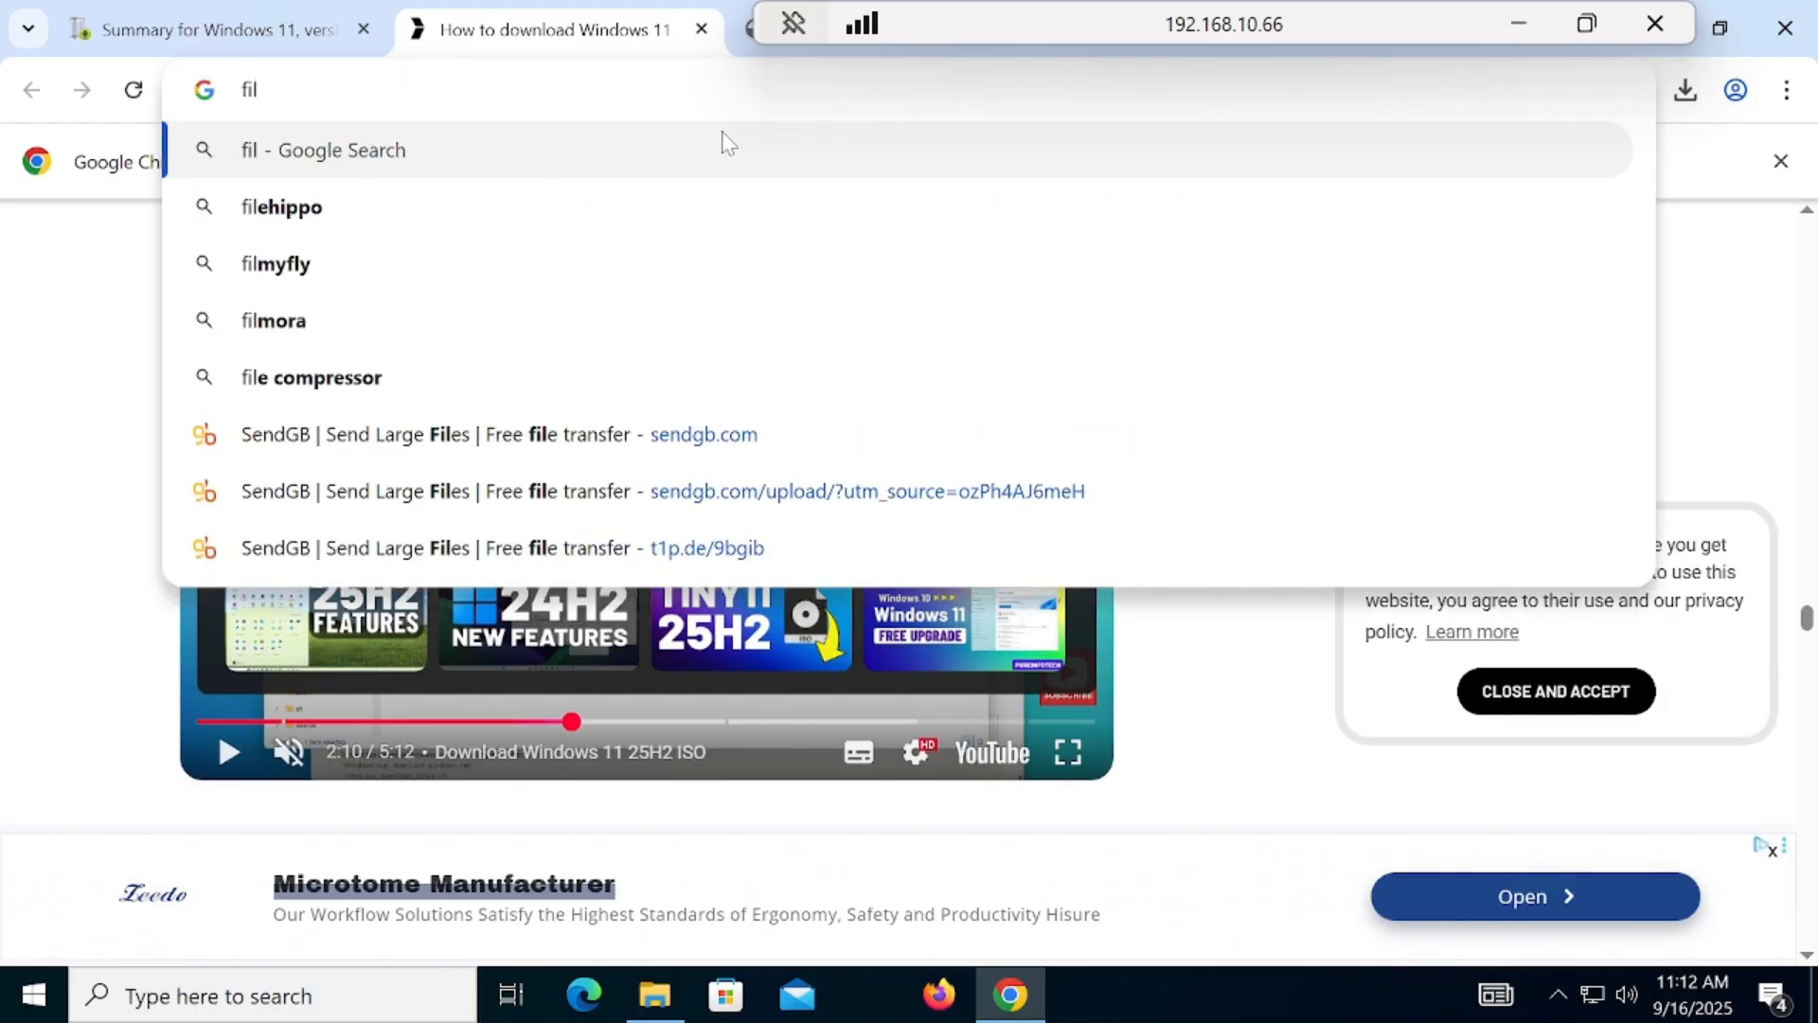
key("BackSpace")
key("BackSpace")
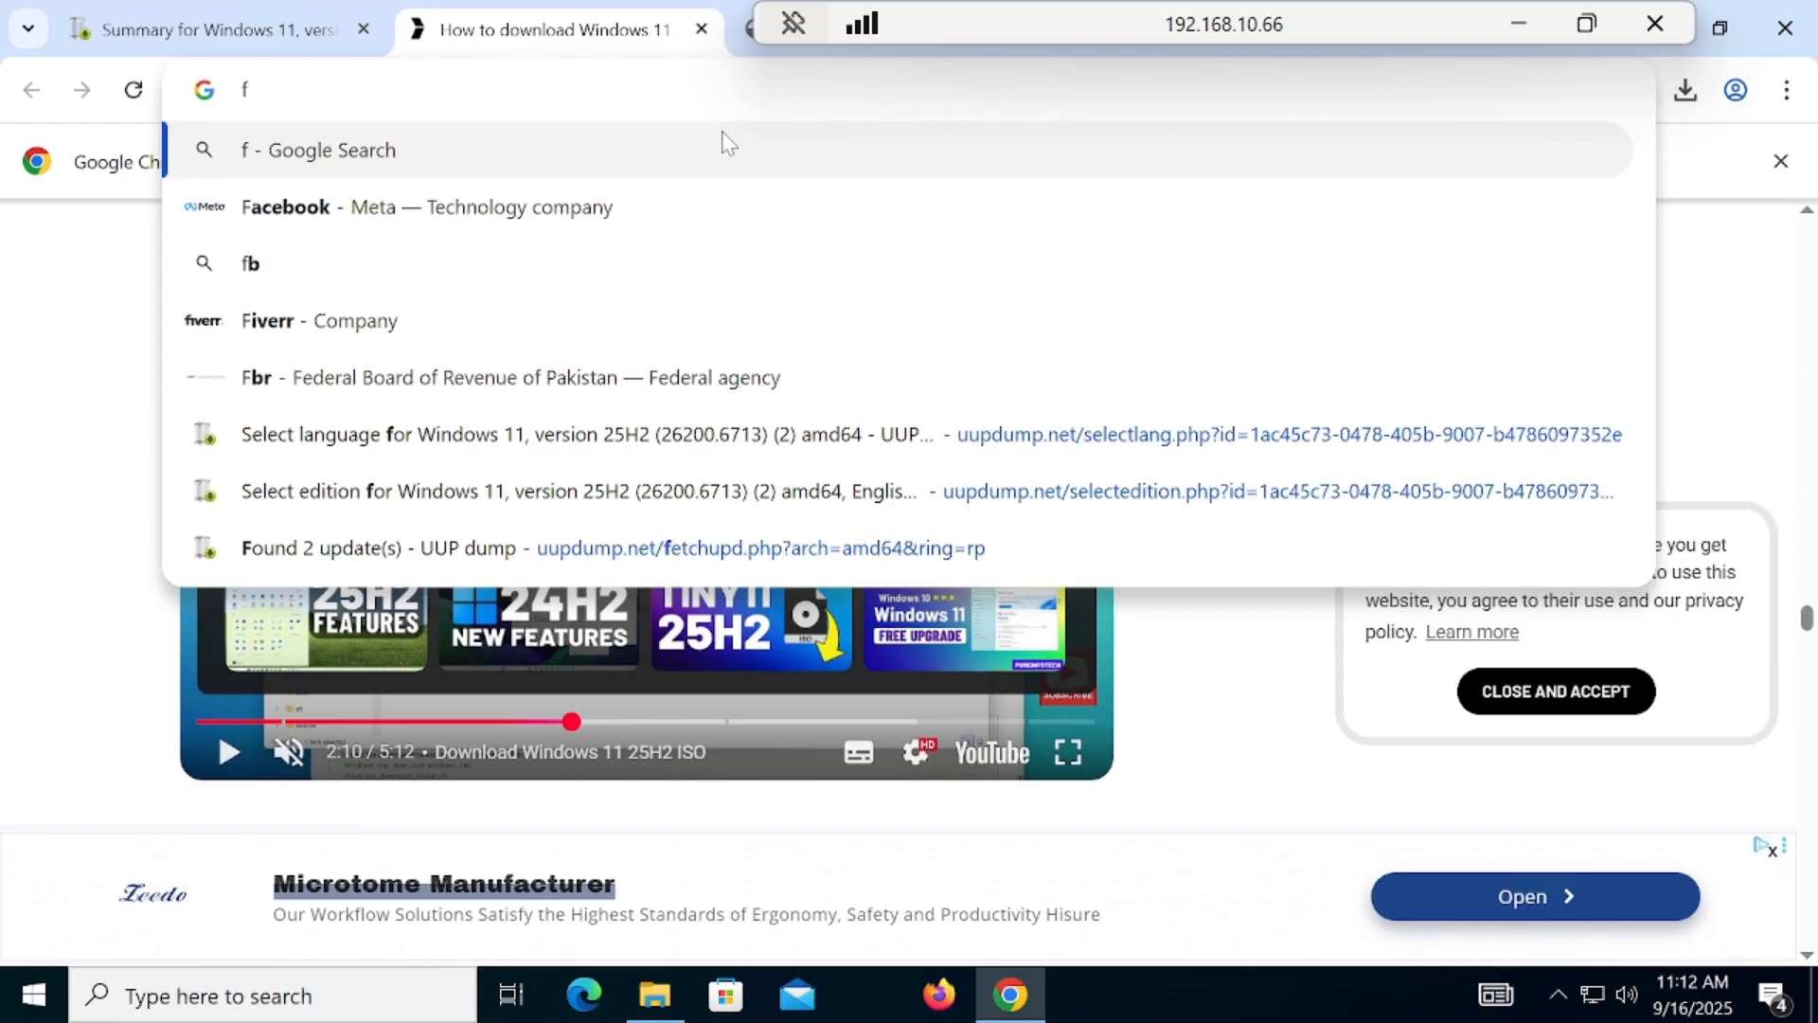
type("ilo")
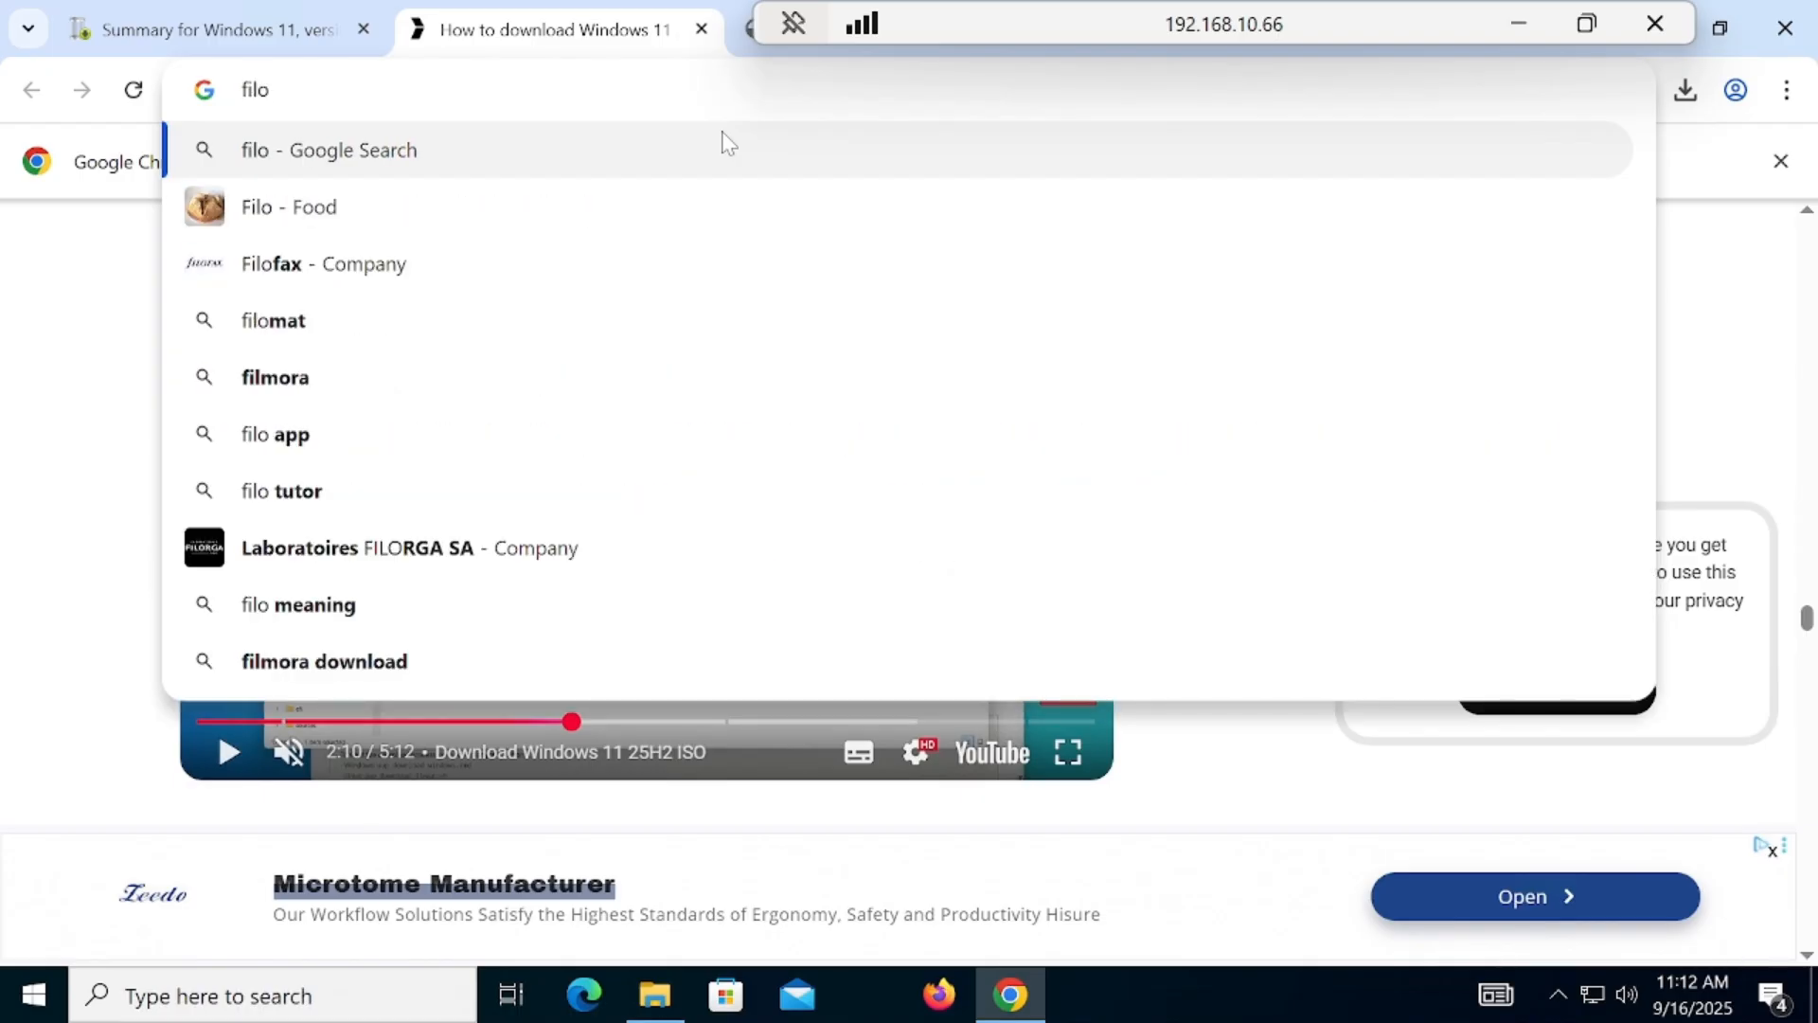
type("be")
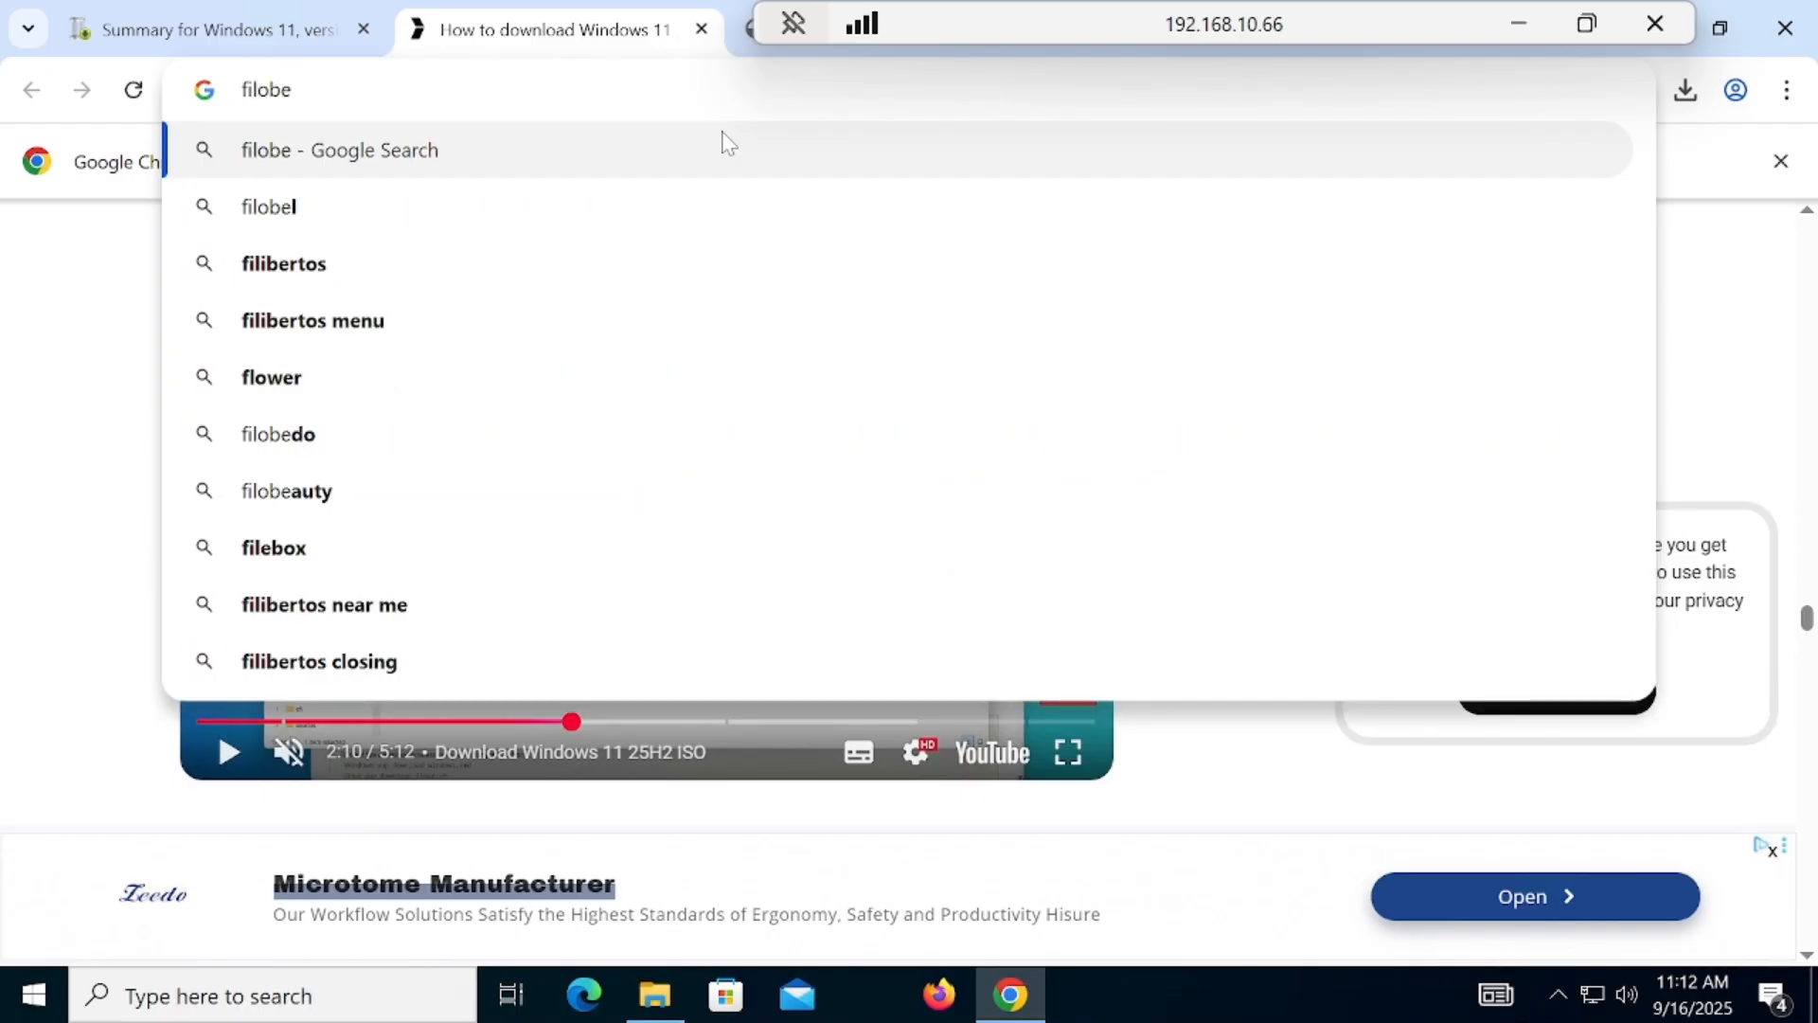
key("Return")
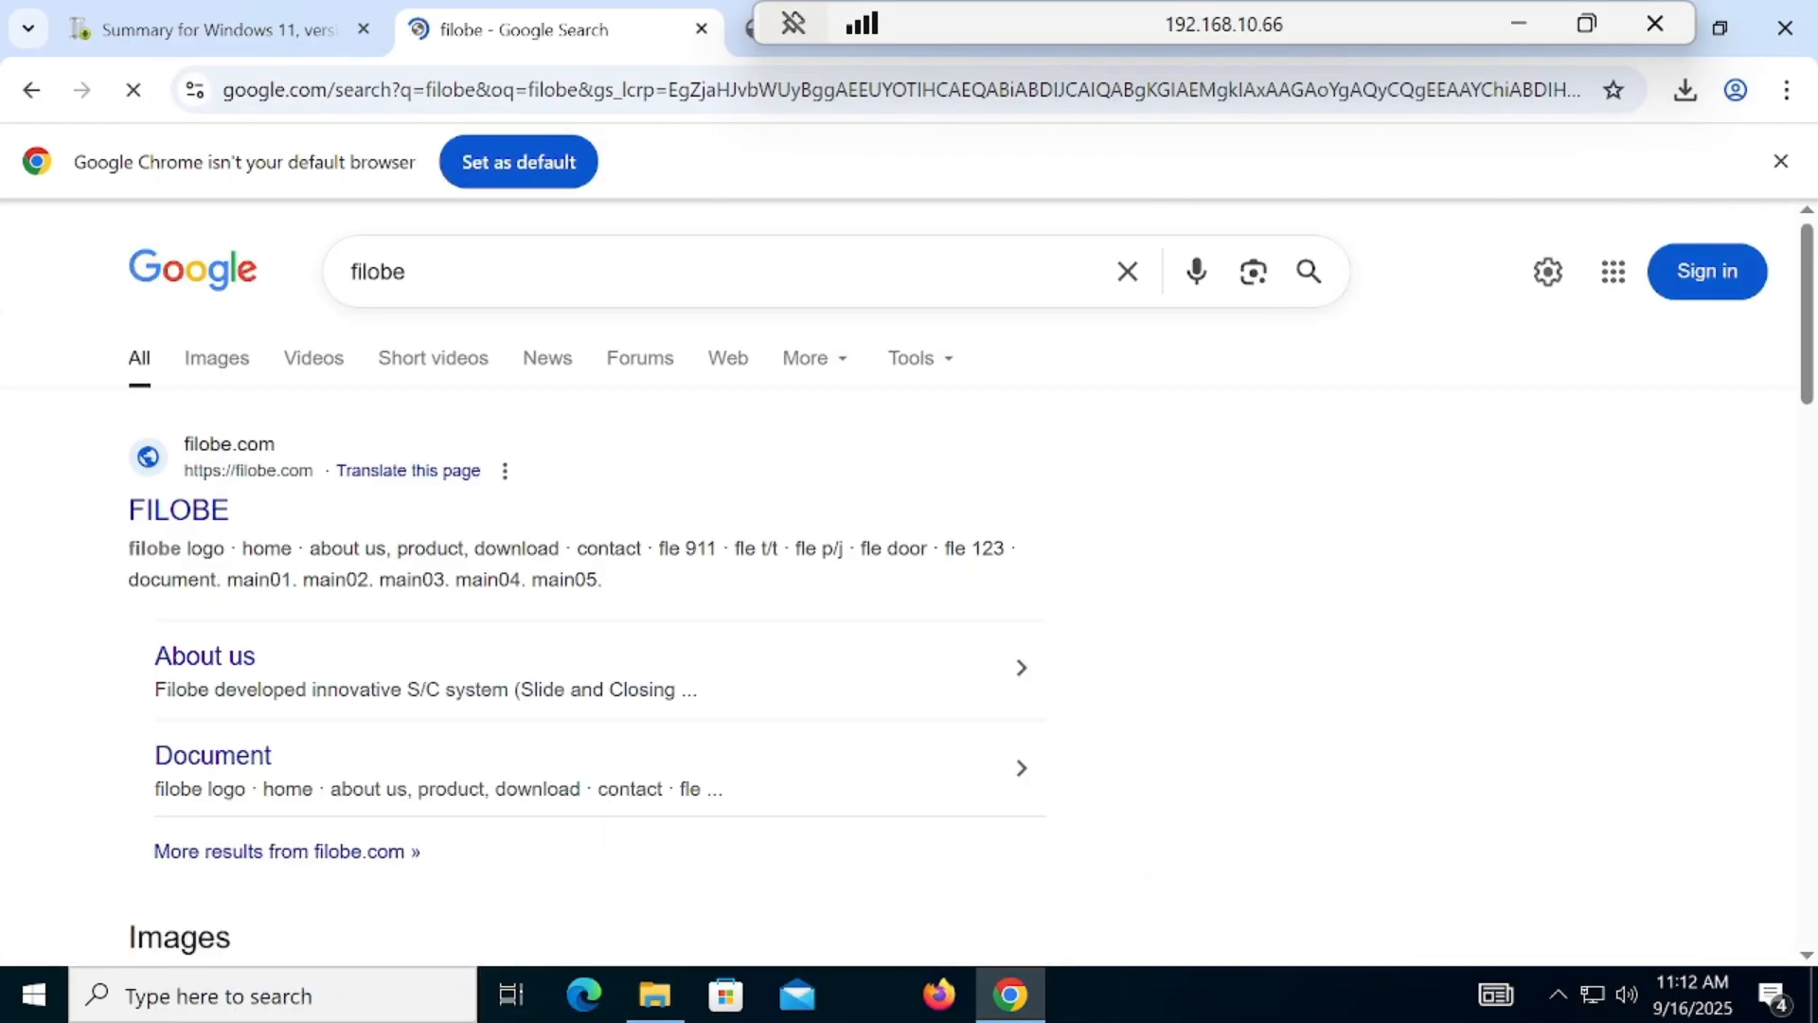
left_click(1509, 27)
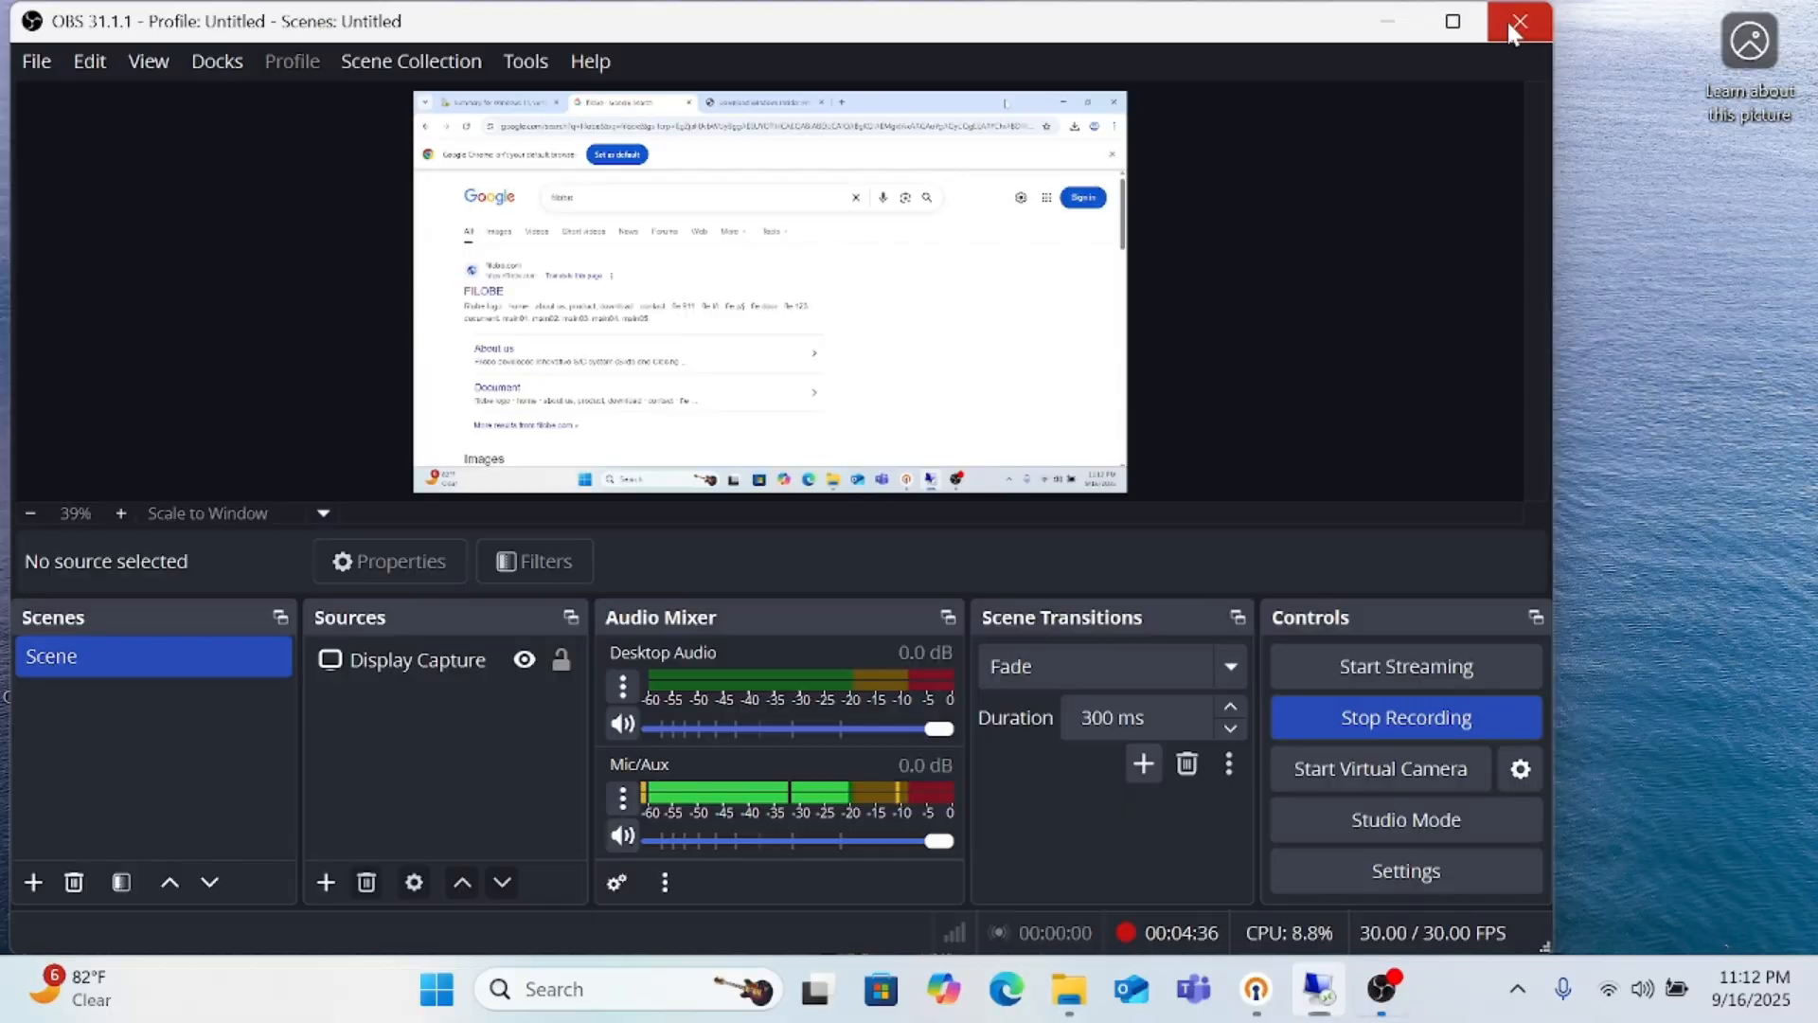
left_click(1320, 1002)
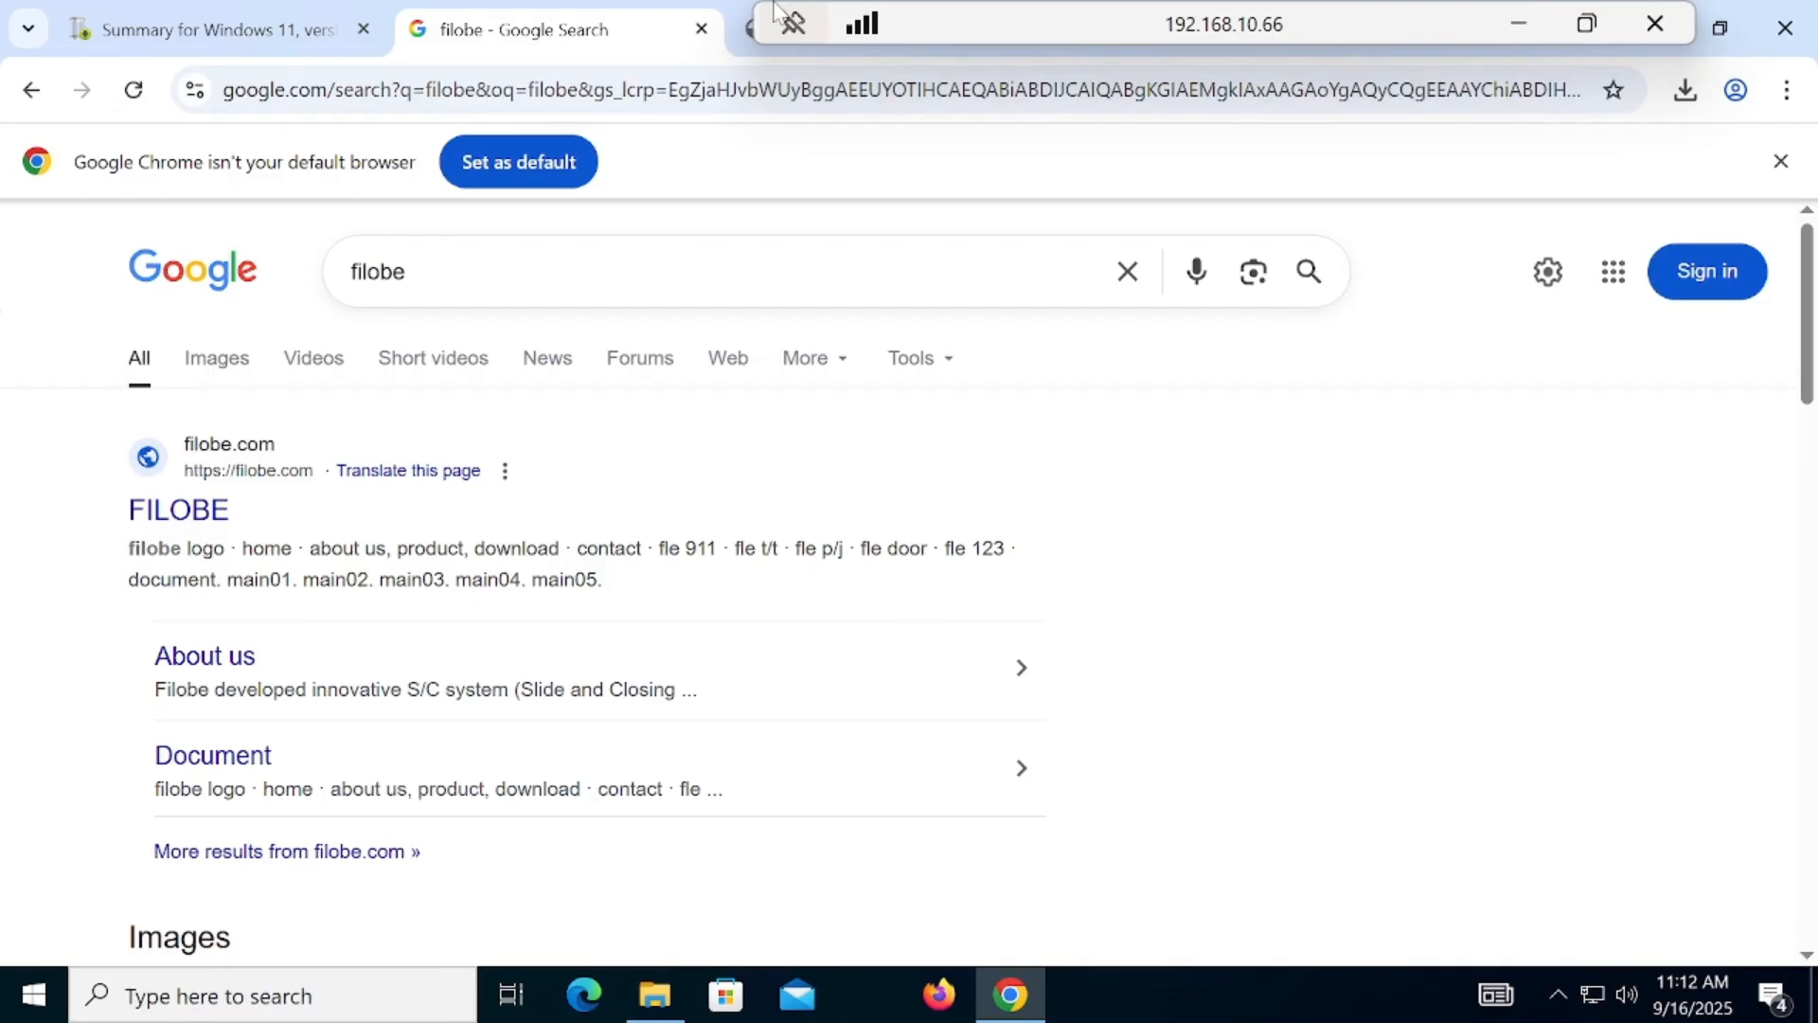
left_click(1518, 23)
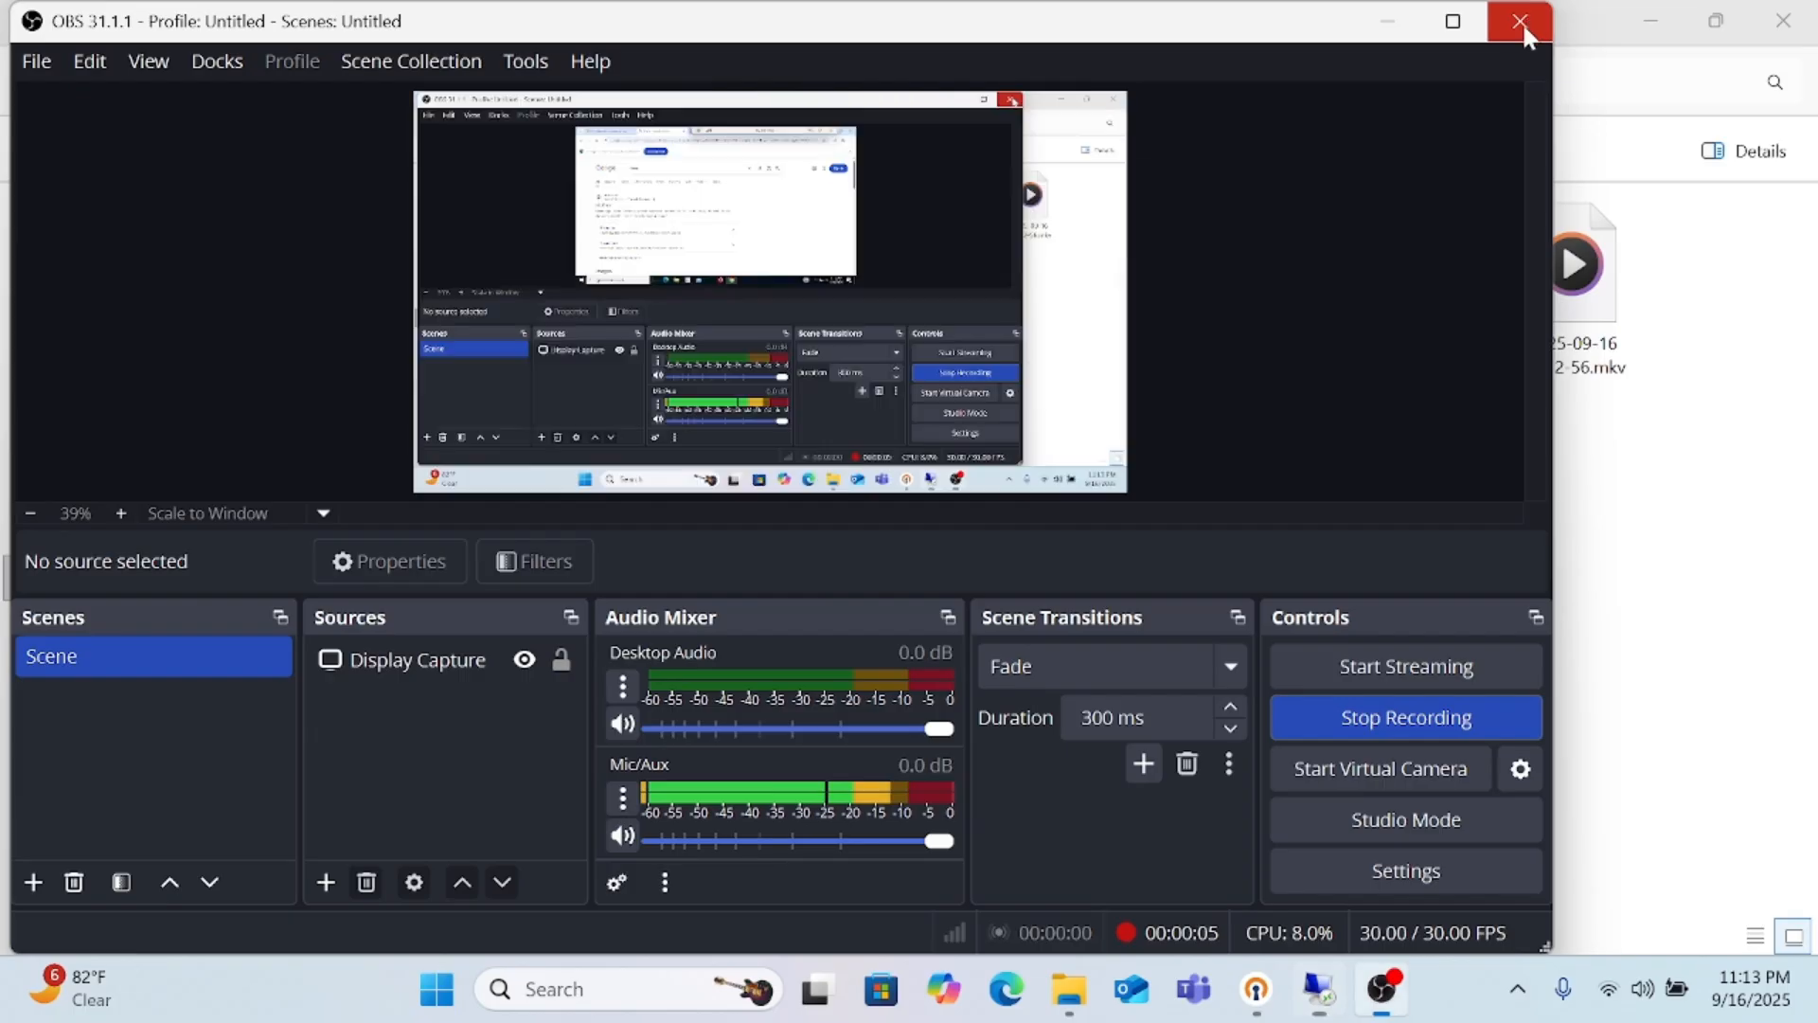
mouse_move(1319, 1010)
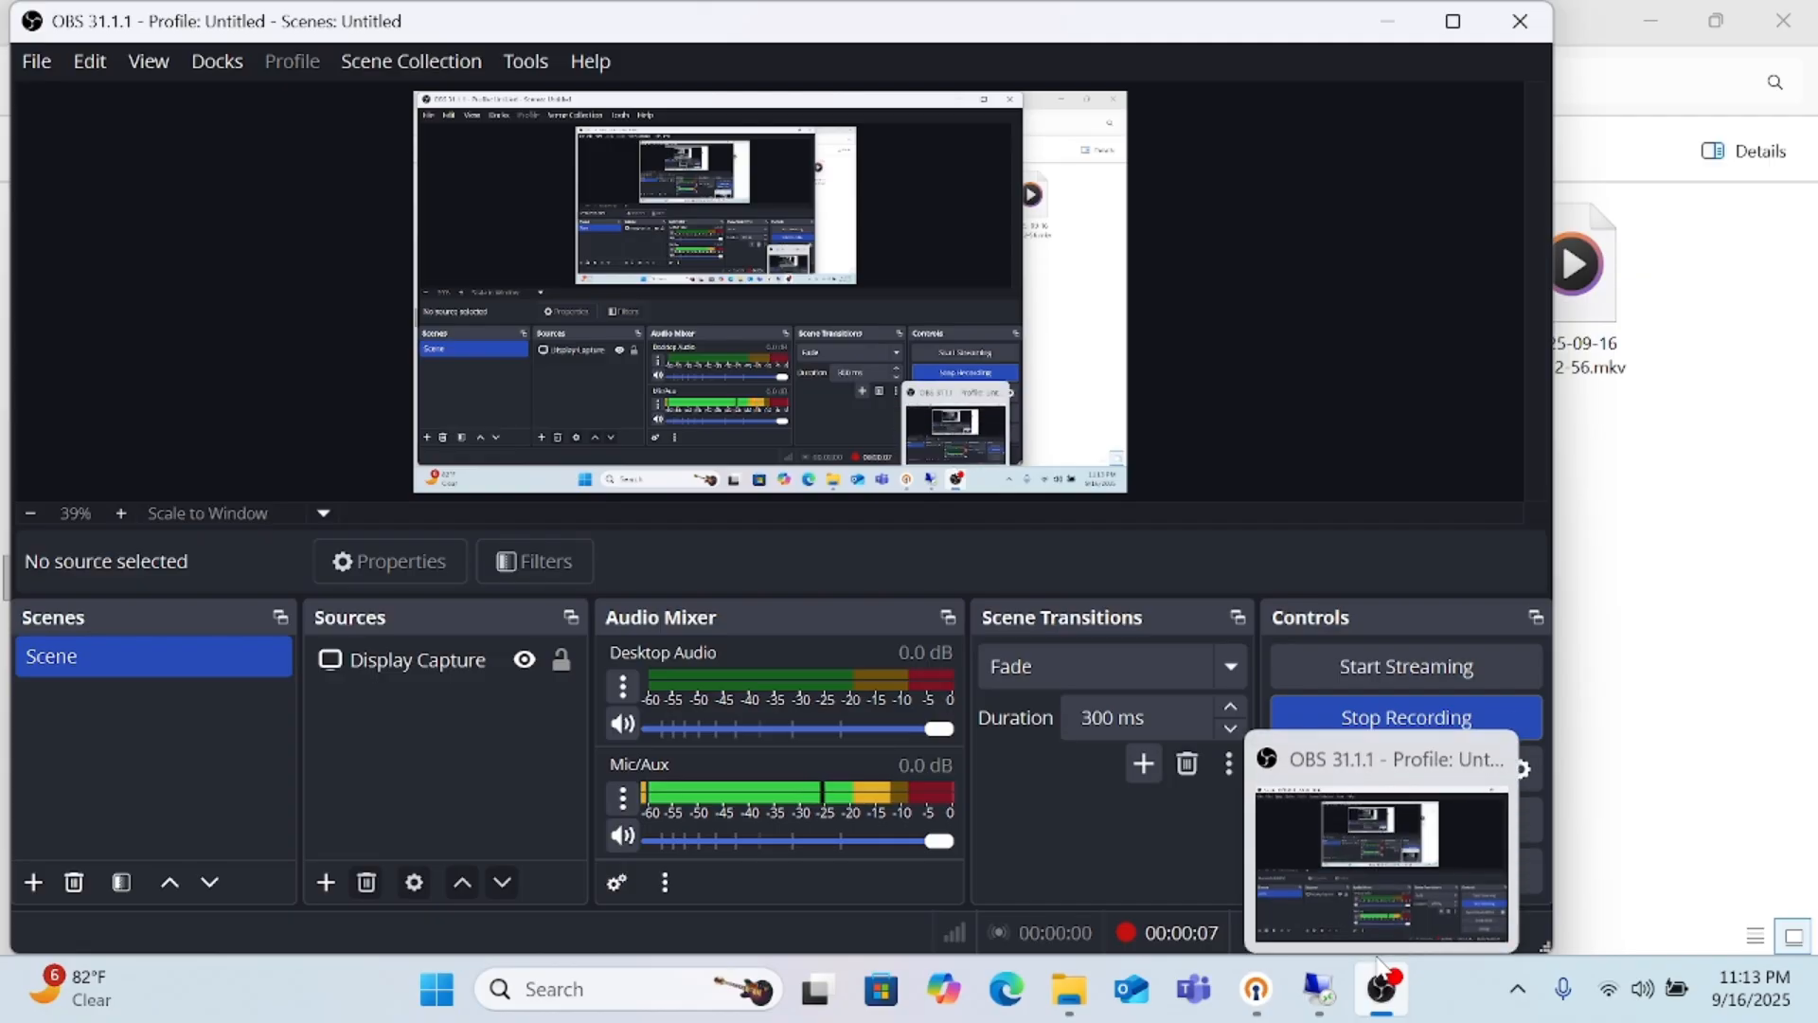
left_click(1319, 1006)
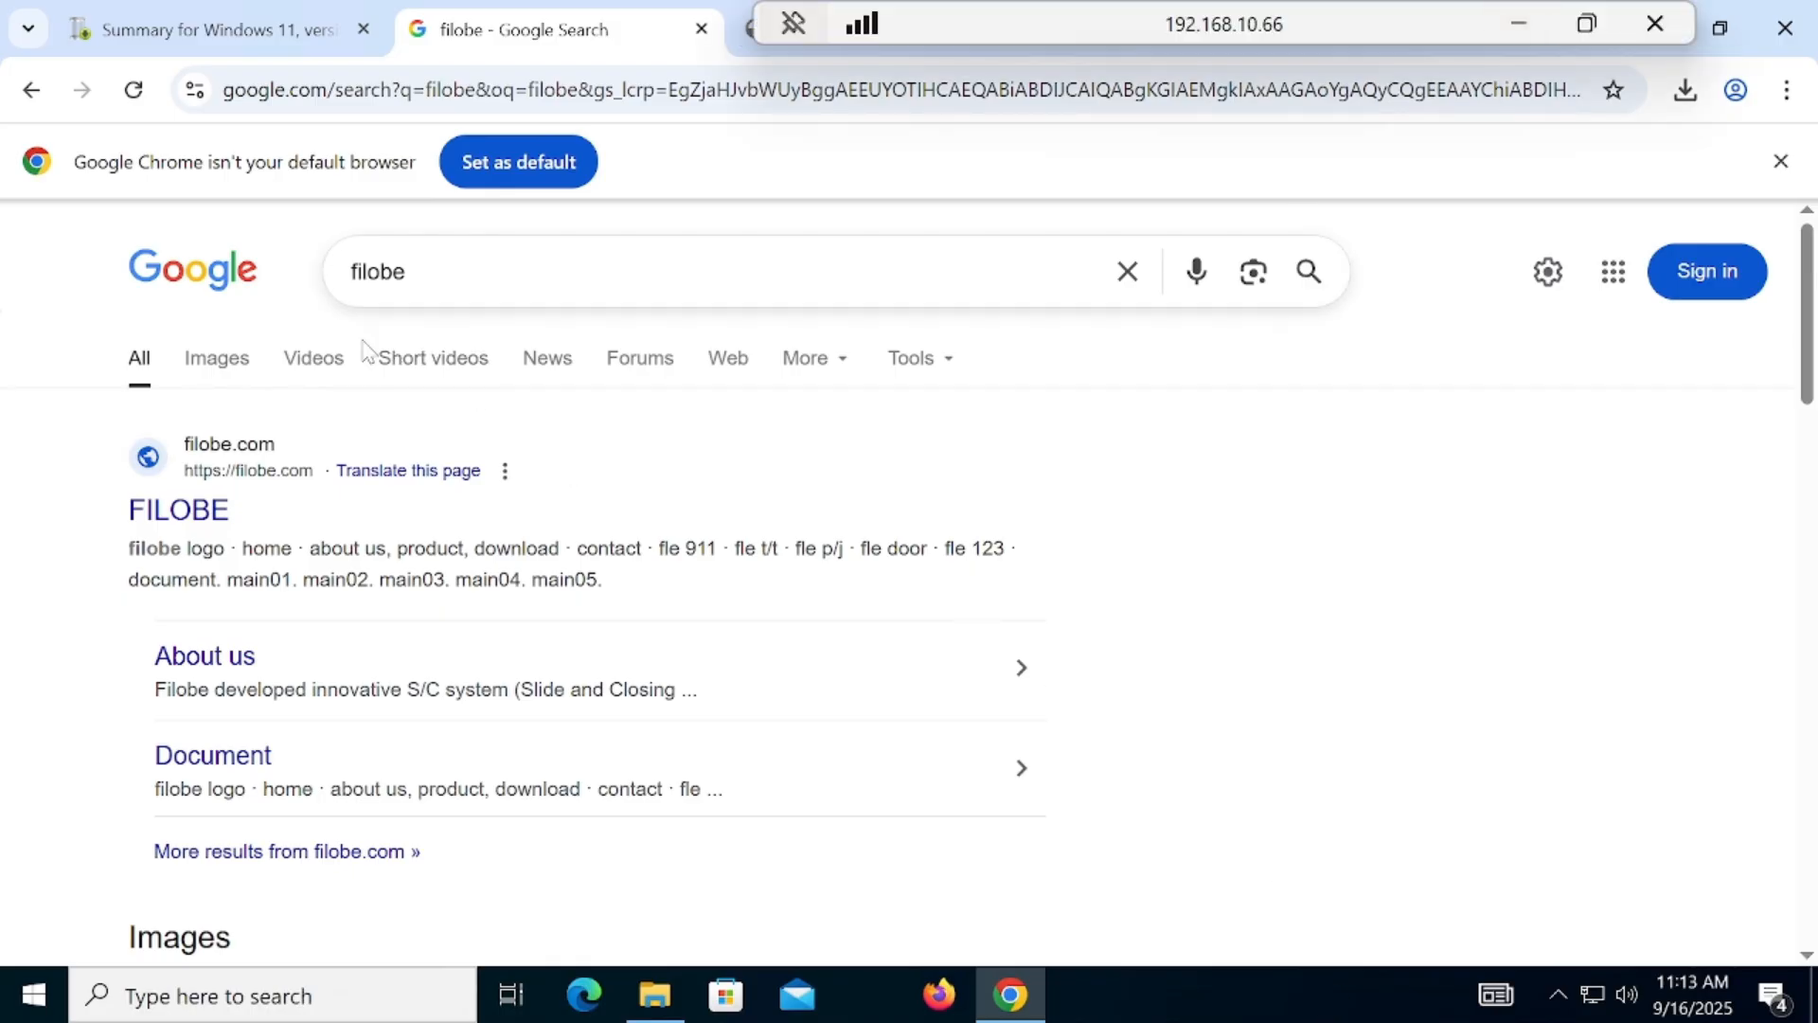
Step: Search Google for flyoobe and open the Flyoobe GitHub repository from the results
left_click(417, 272)
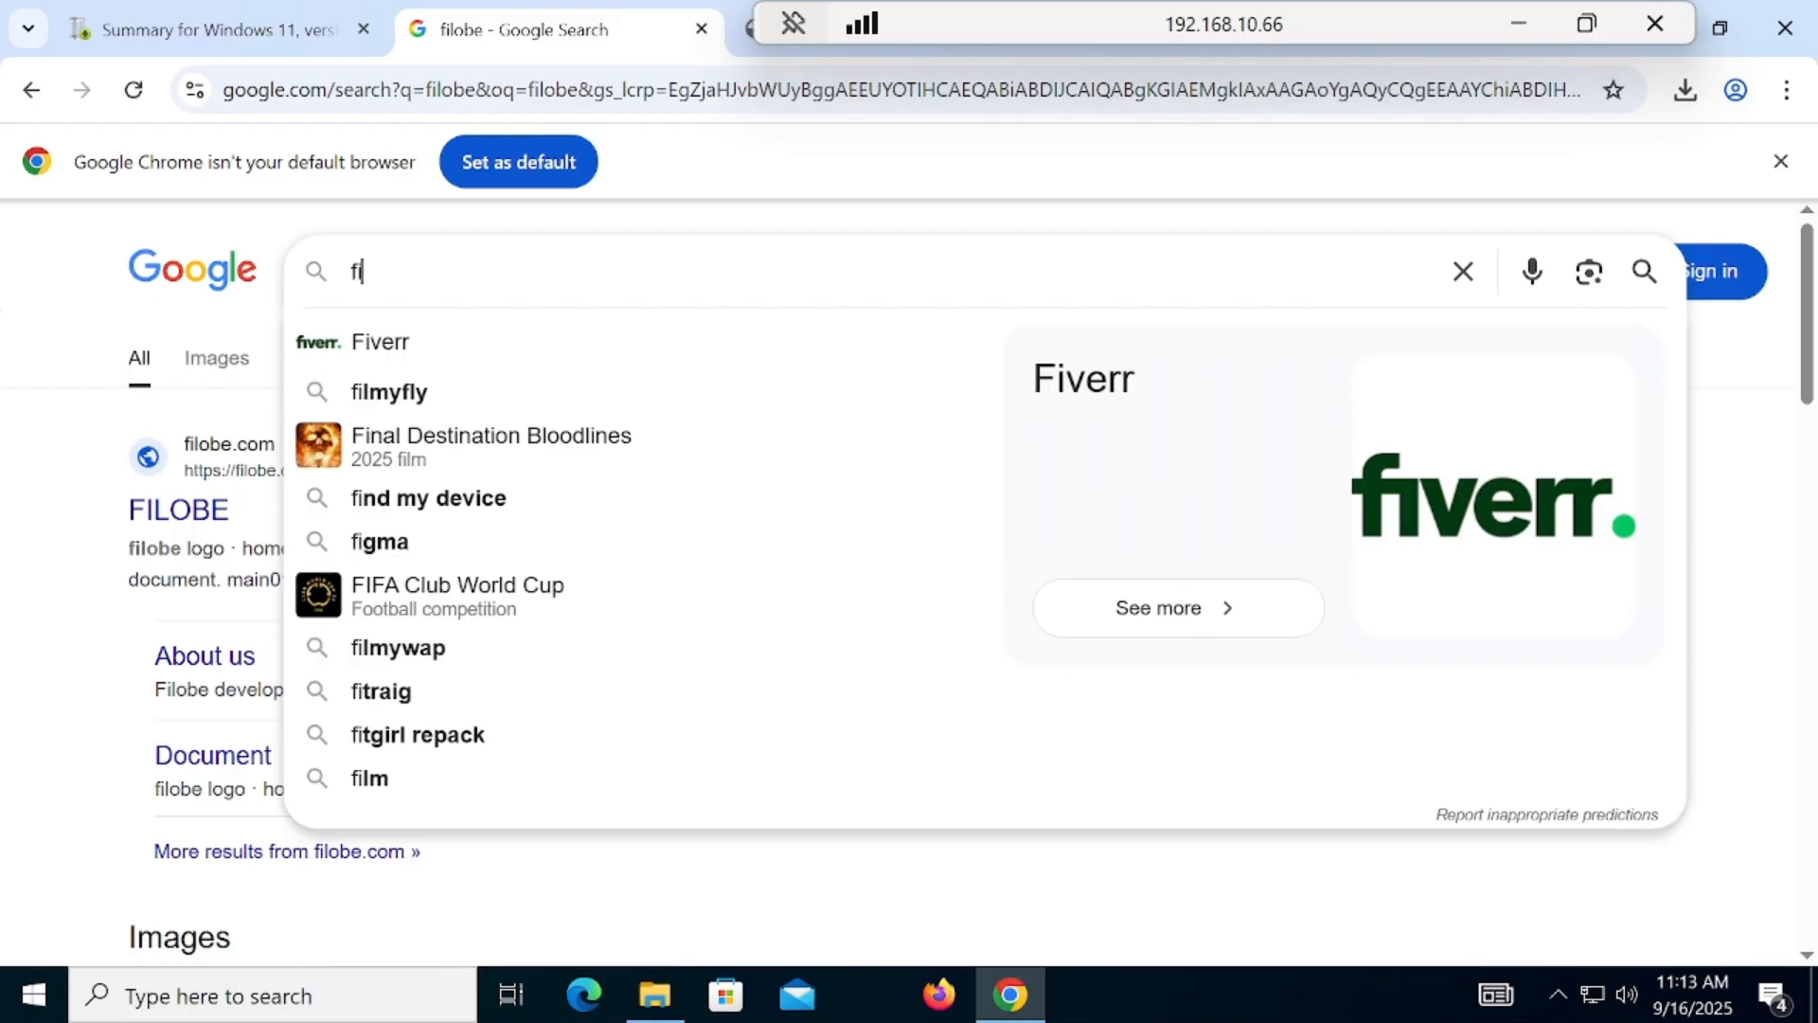
type("l")
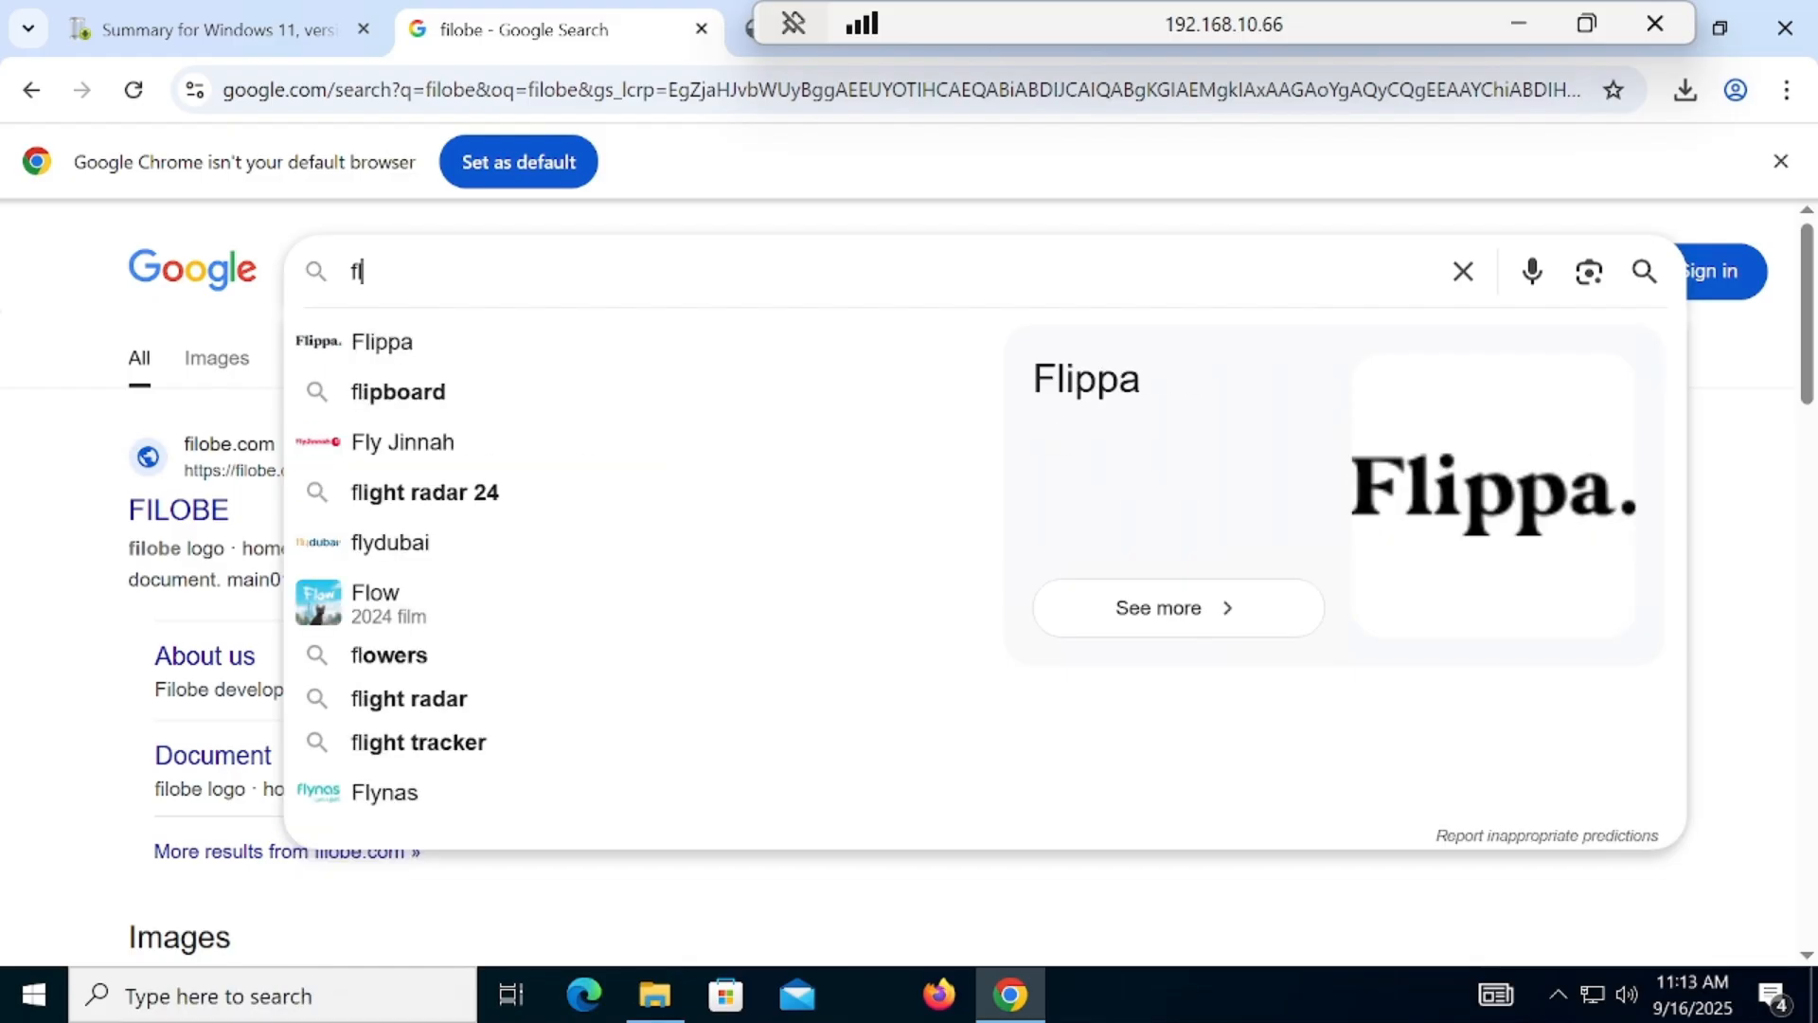
type("yoobe")
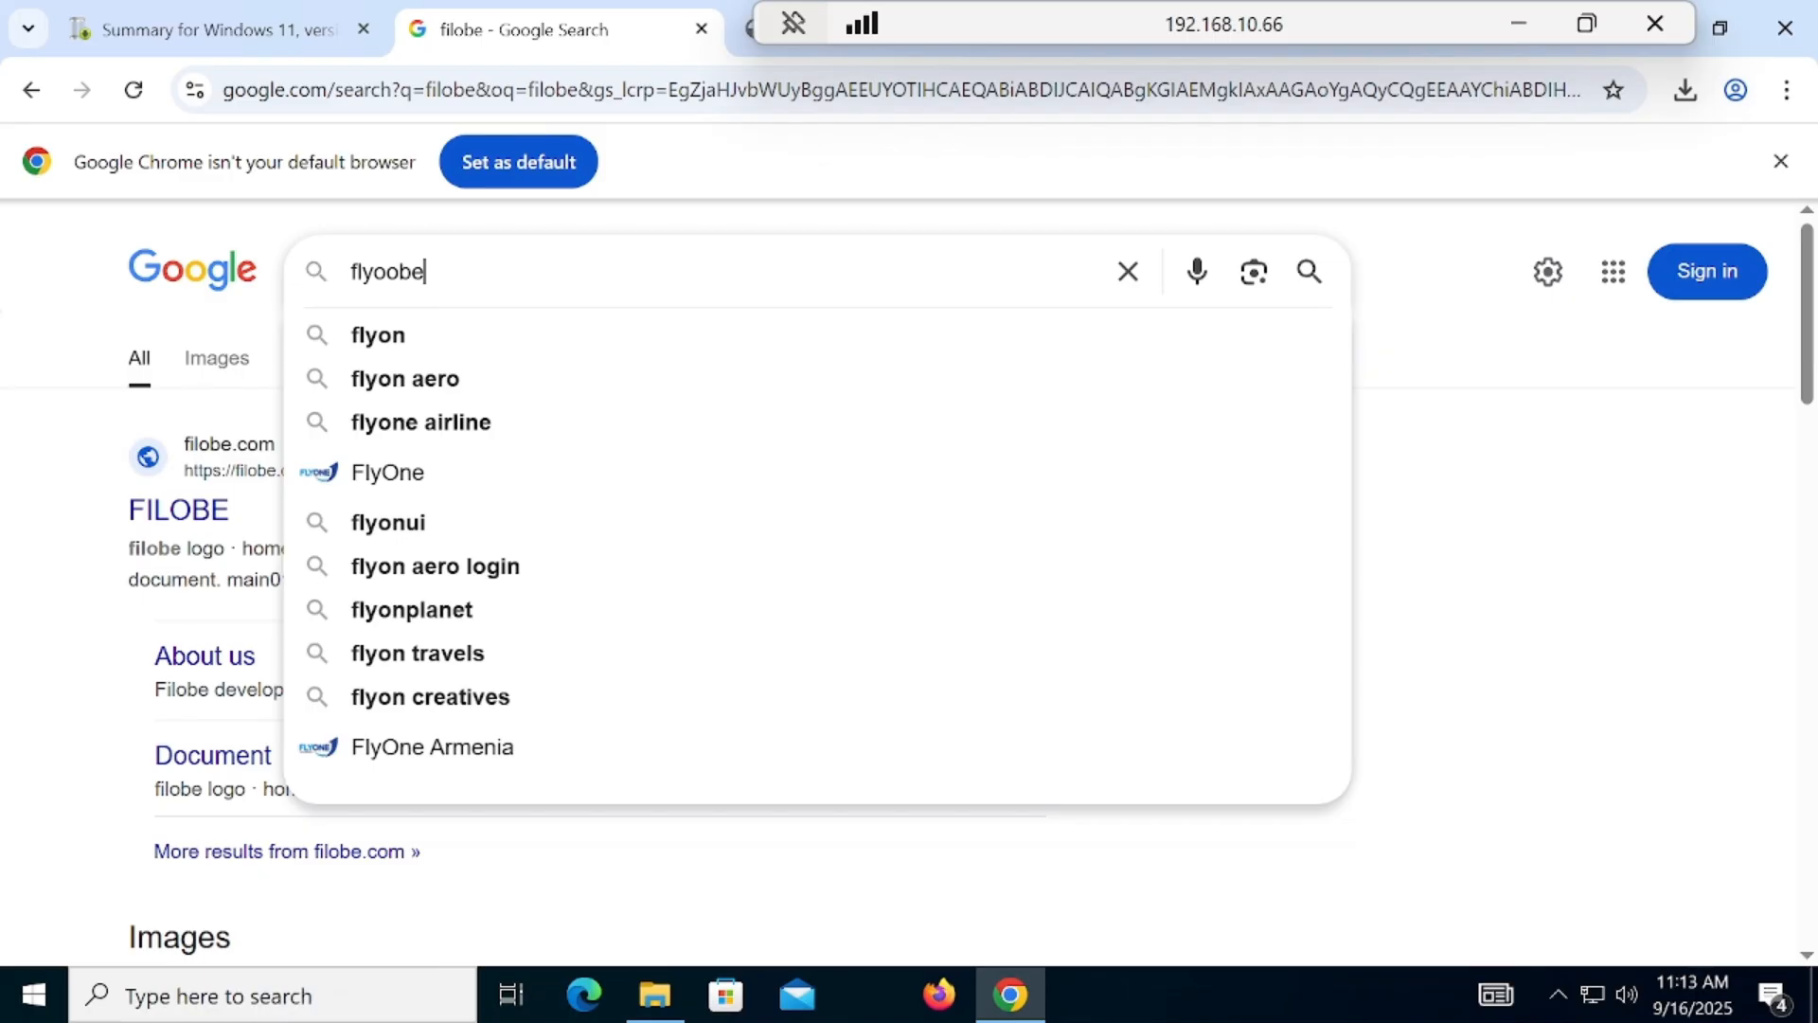
key("Return")
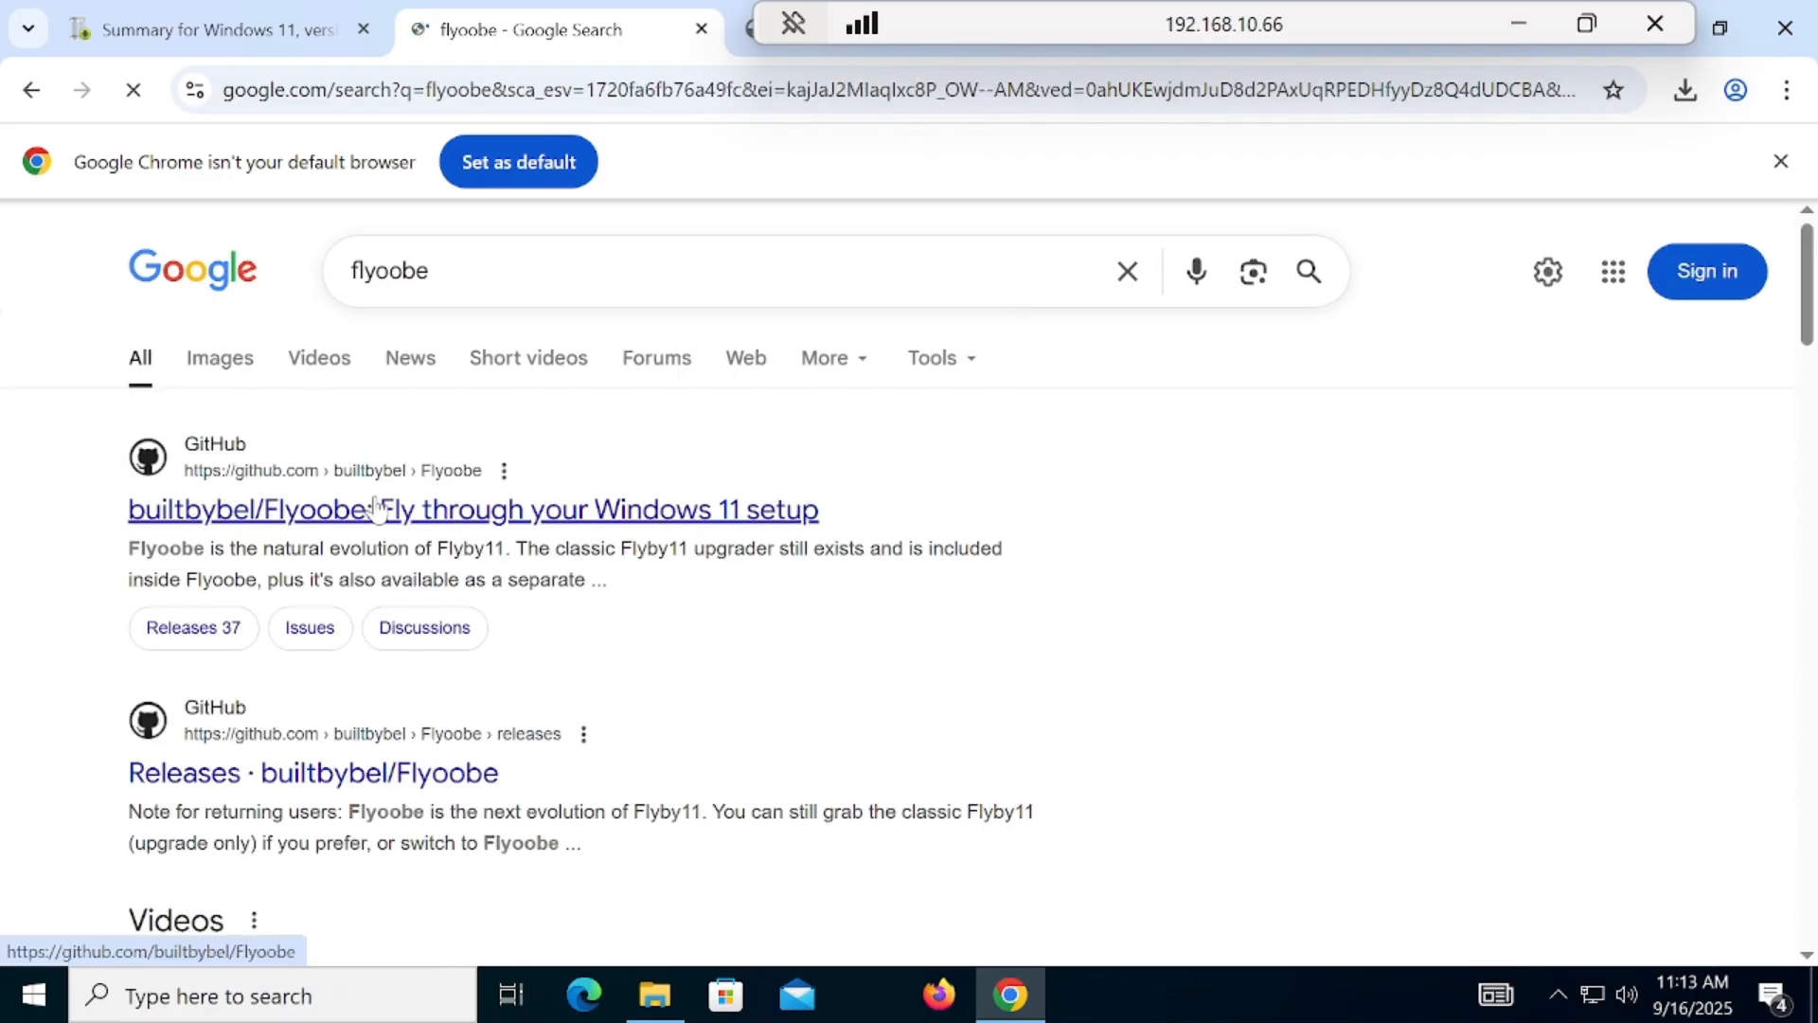
left_click(322, 520)
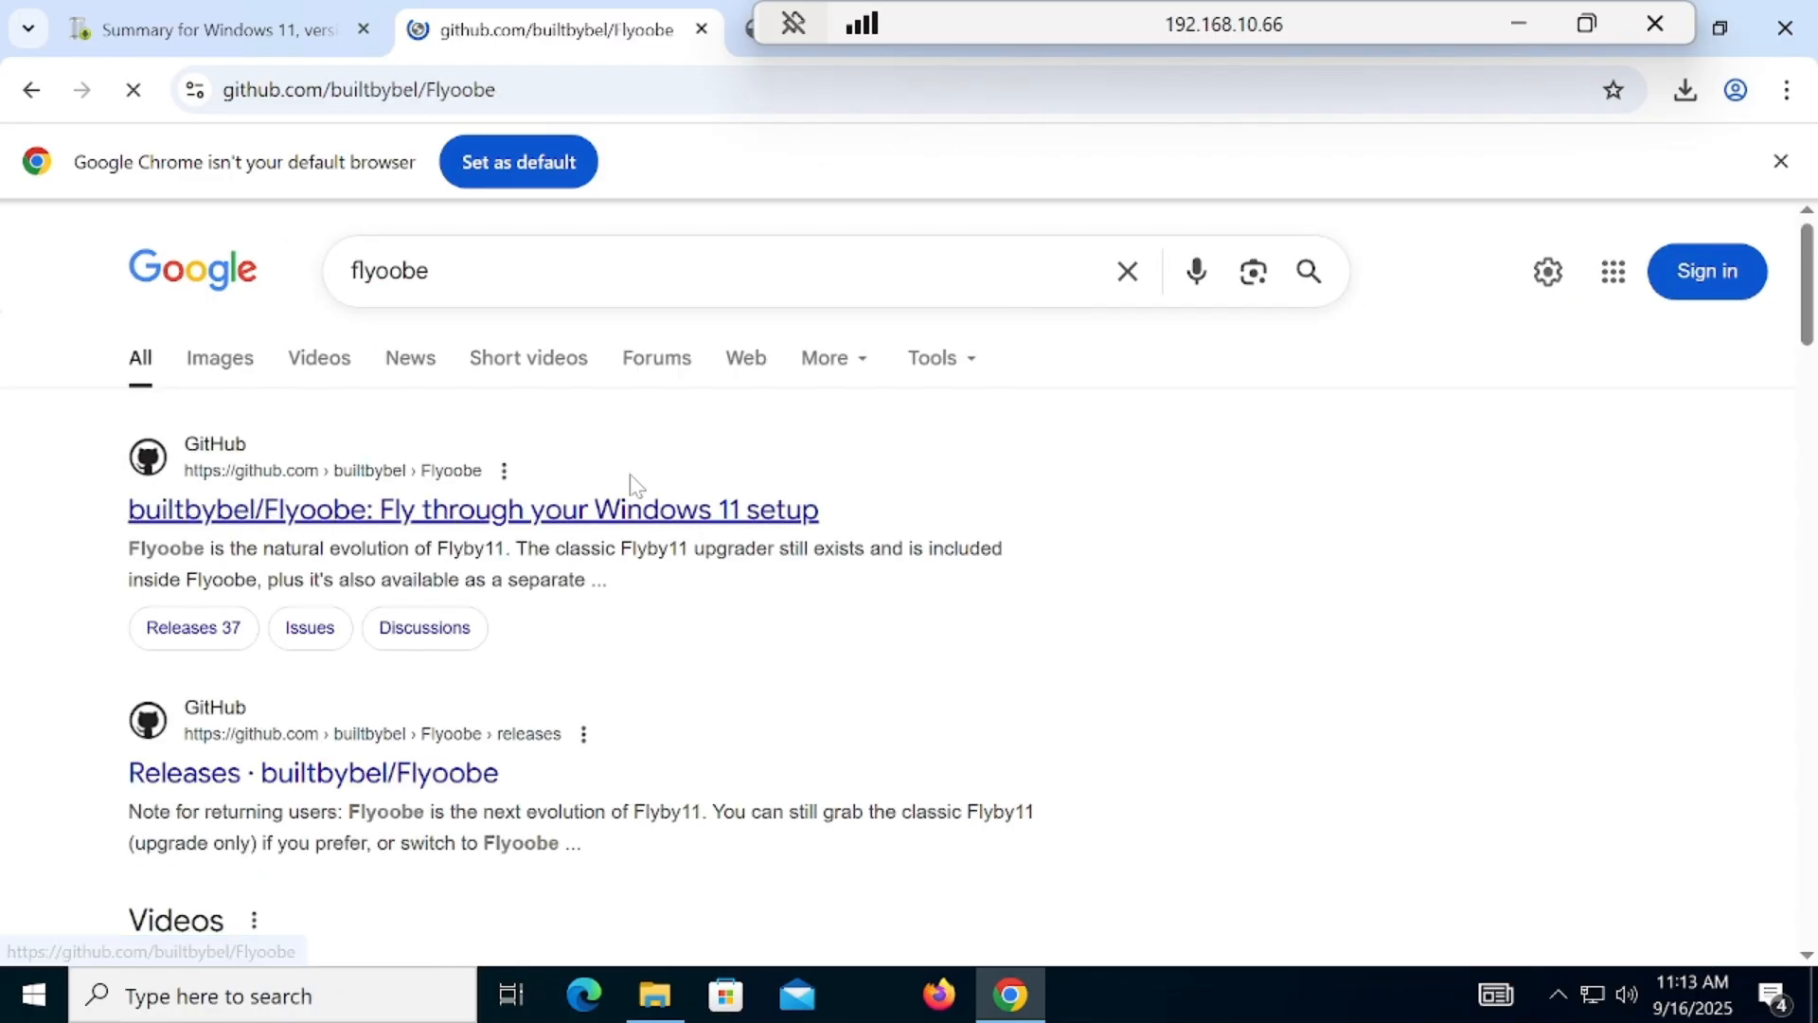
Step: Open the Flyoobe (New) release page from the README's version table and download Flyoobe 1.11 from its Downloads section
left_click_drag(1807, 293, 1809, 630)
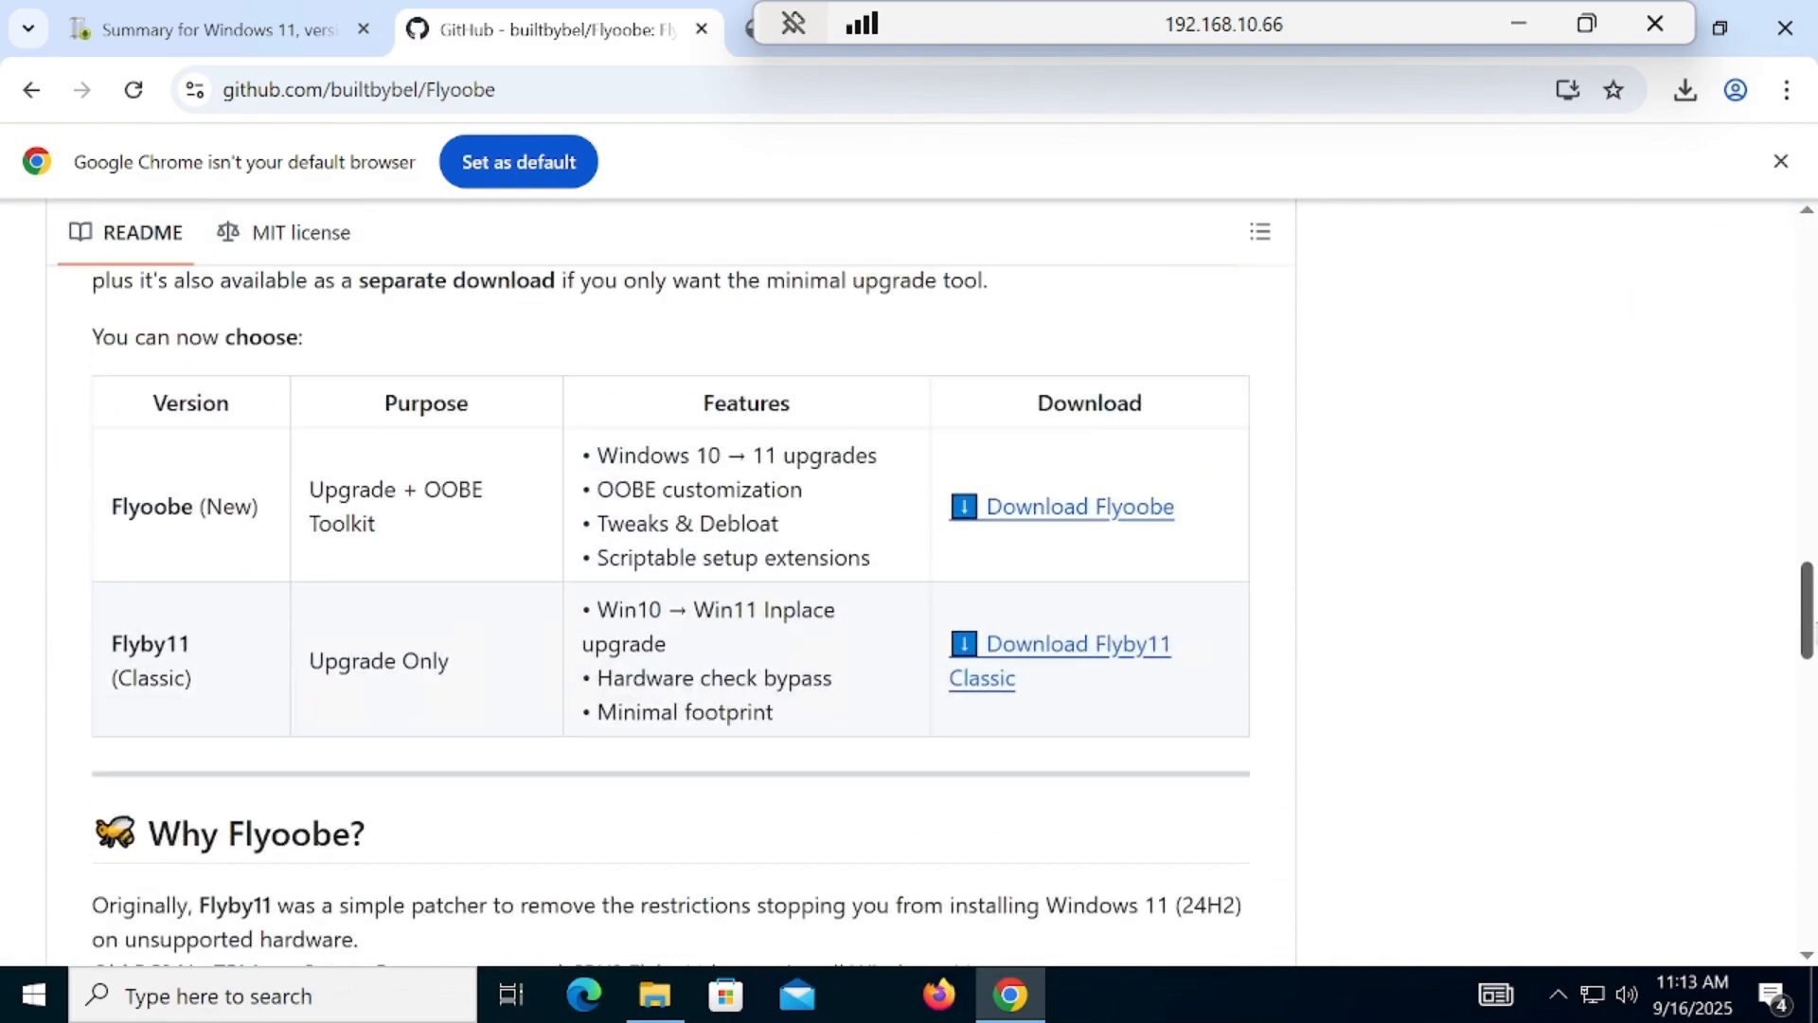
left_click(1051, 510)
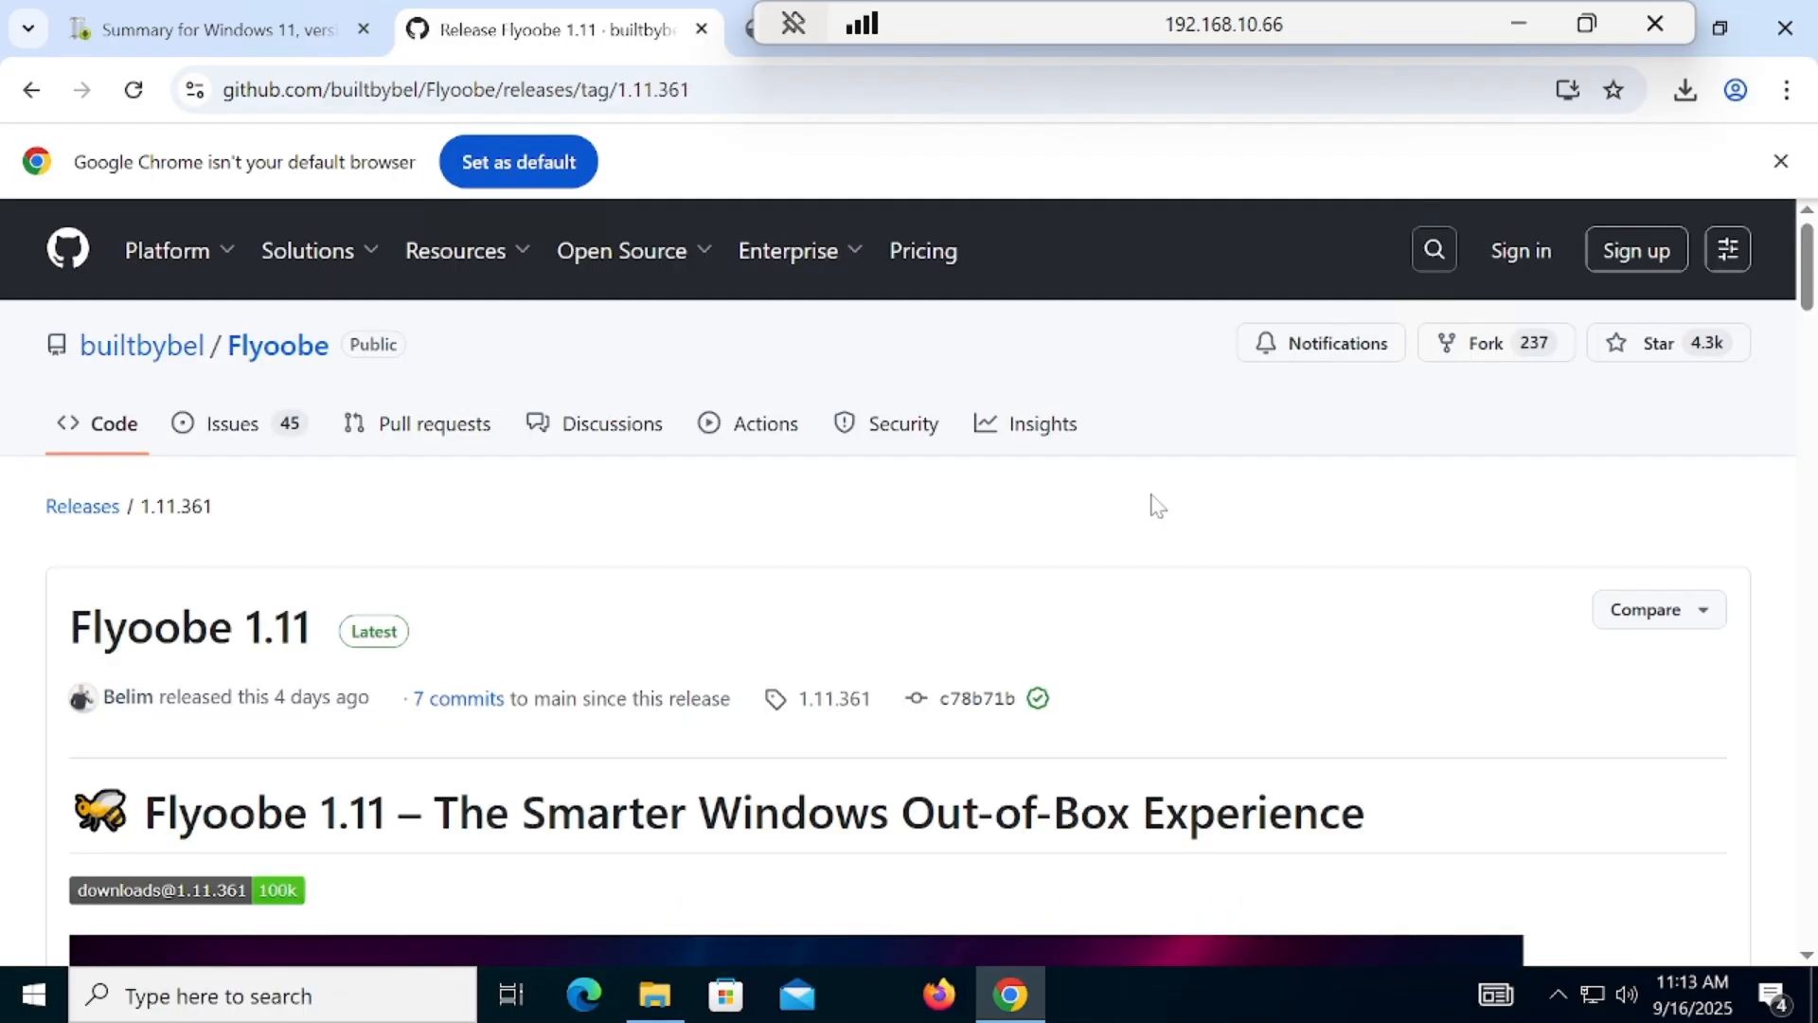
scroll(1815, 383, "down", 14)
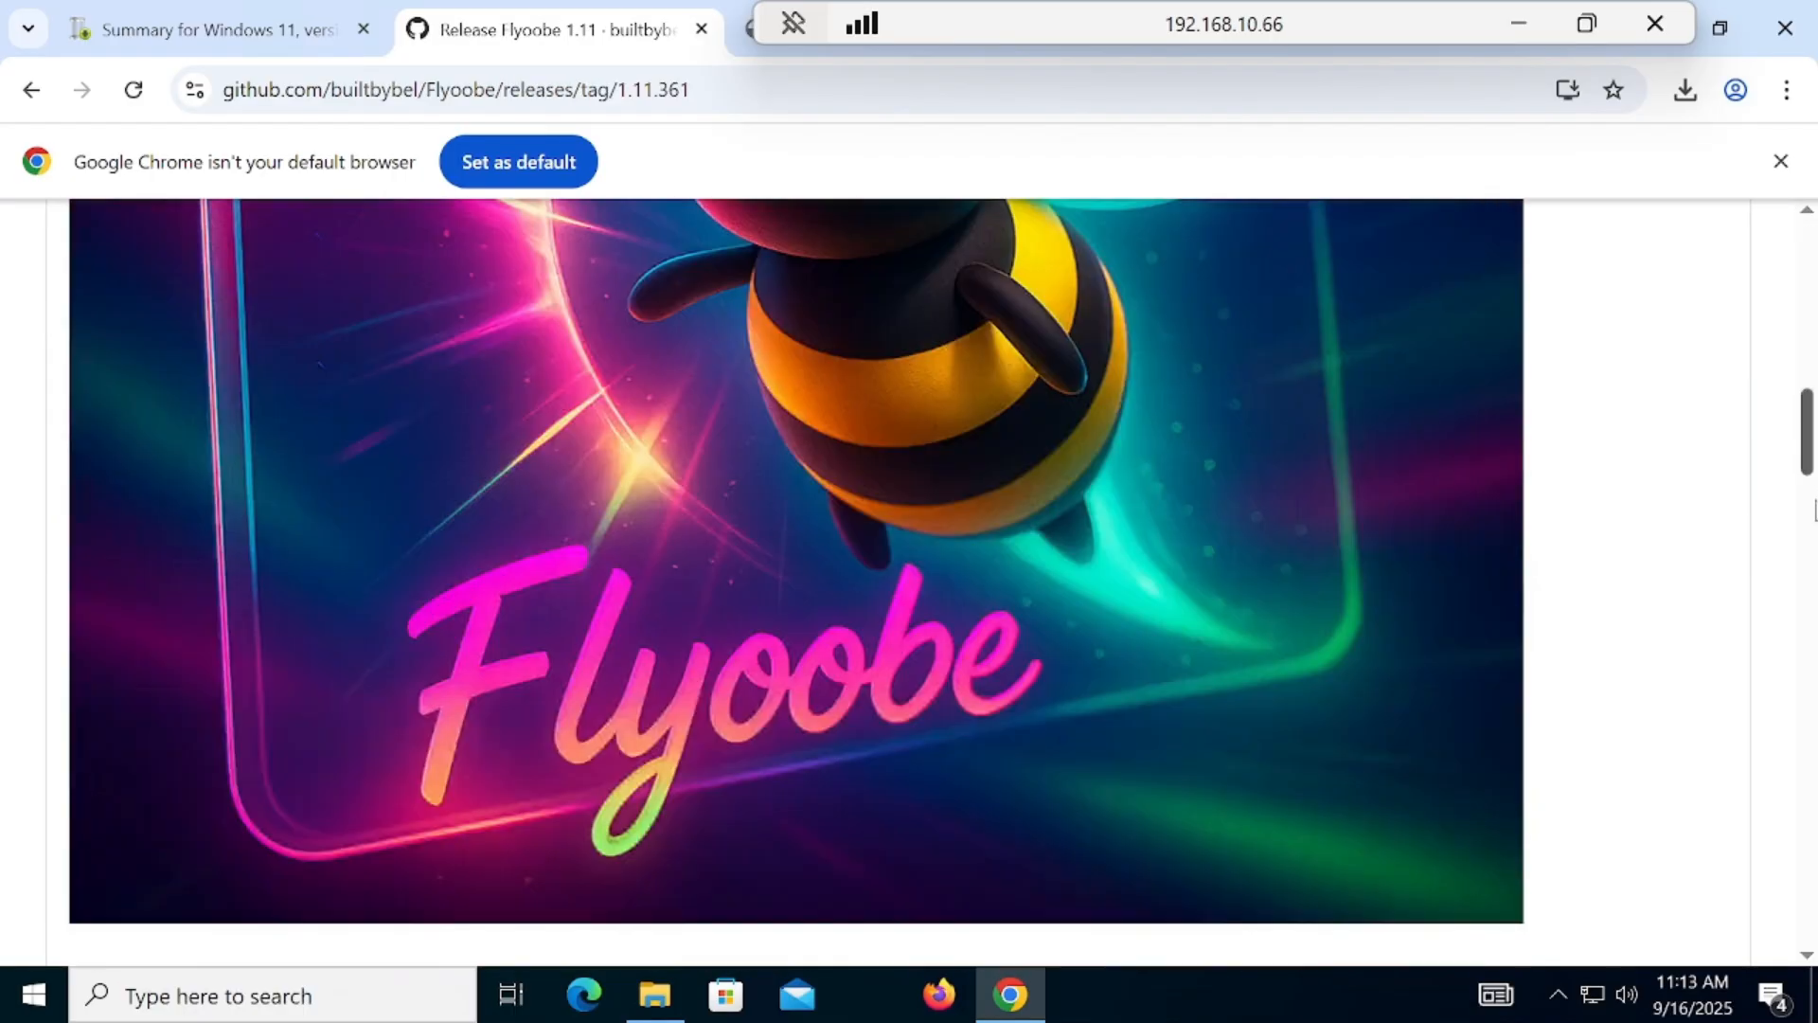
scroll(1815, 592, "down", 13)
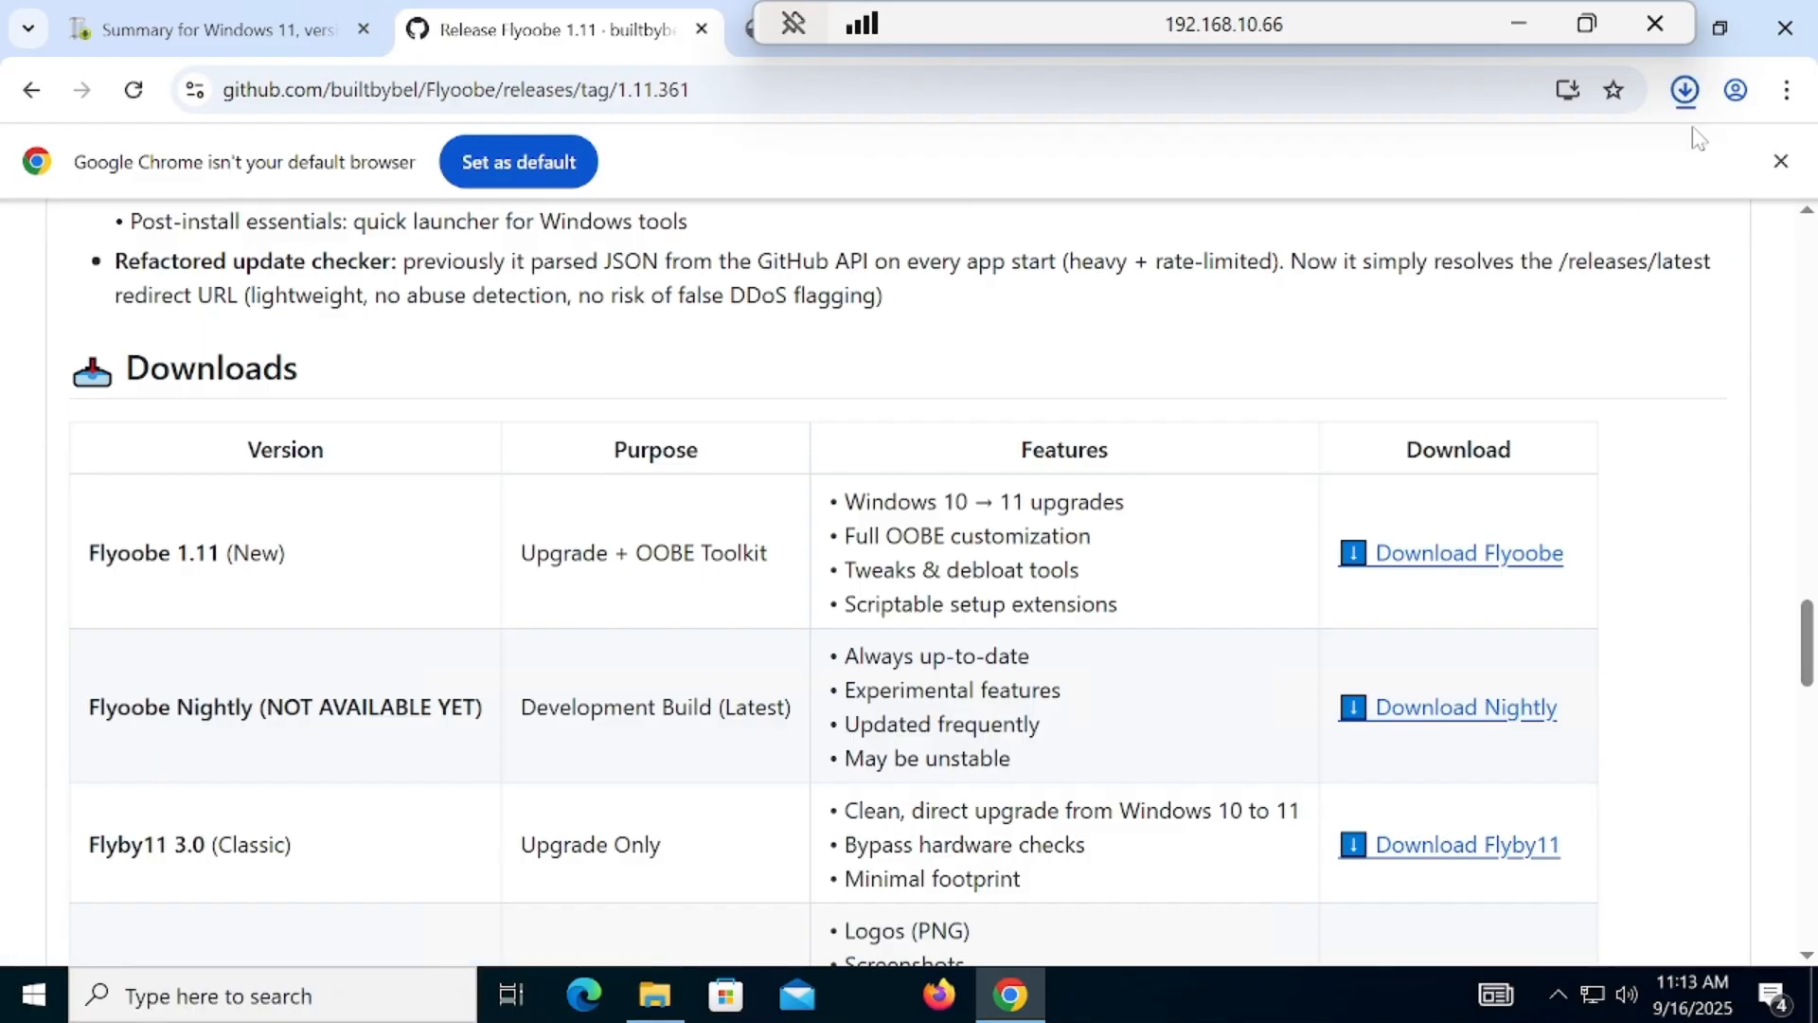
Step: Allow the blocked FlyoobeApp.zip download despite the suspicious file warning
left_click(1685, 90)
left_click(1522, 180)
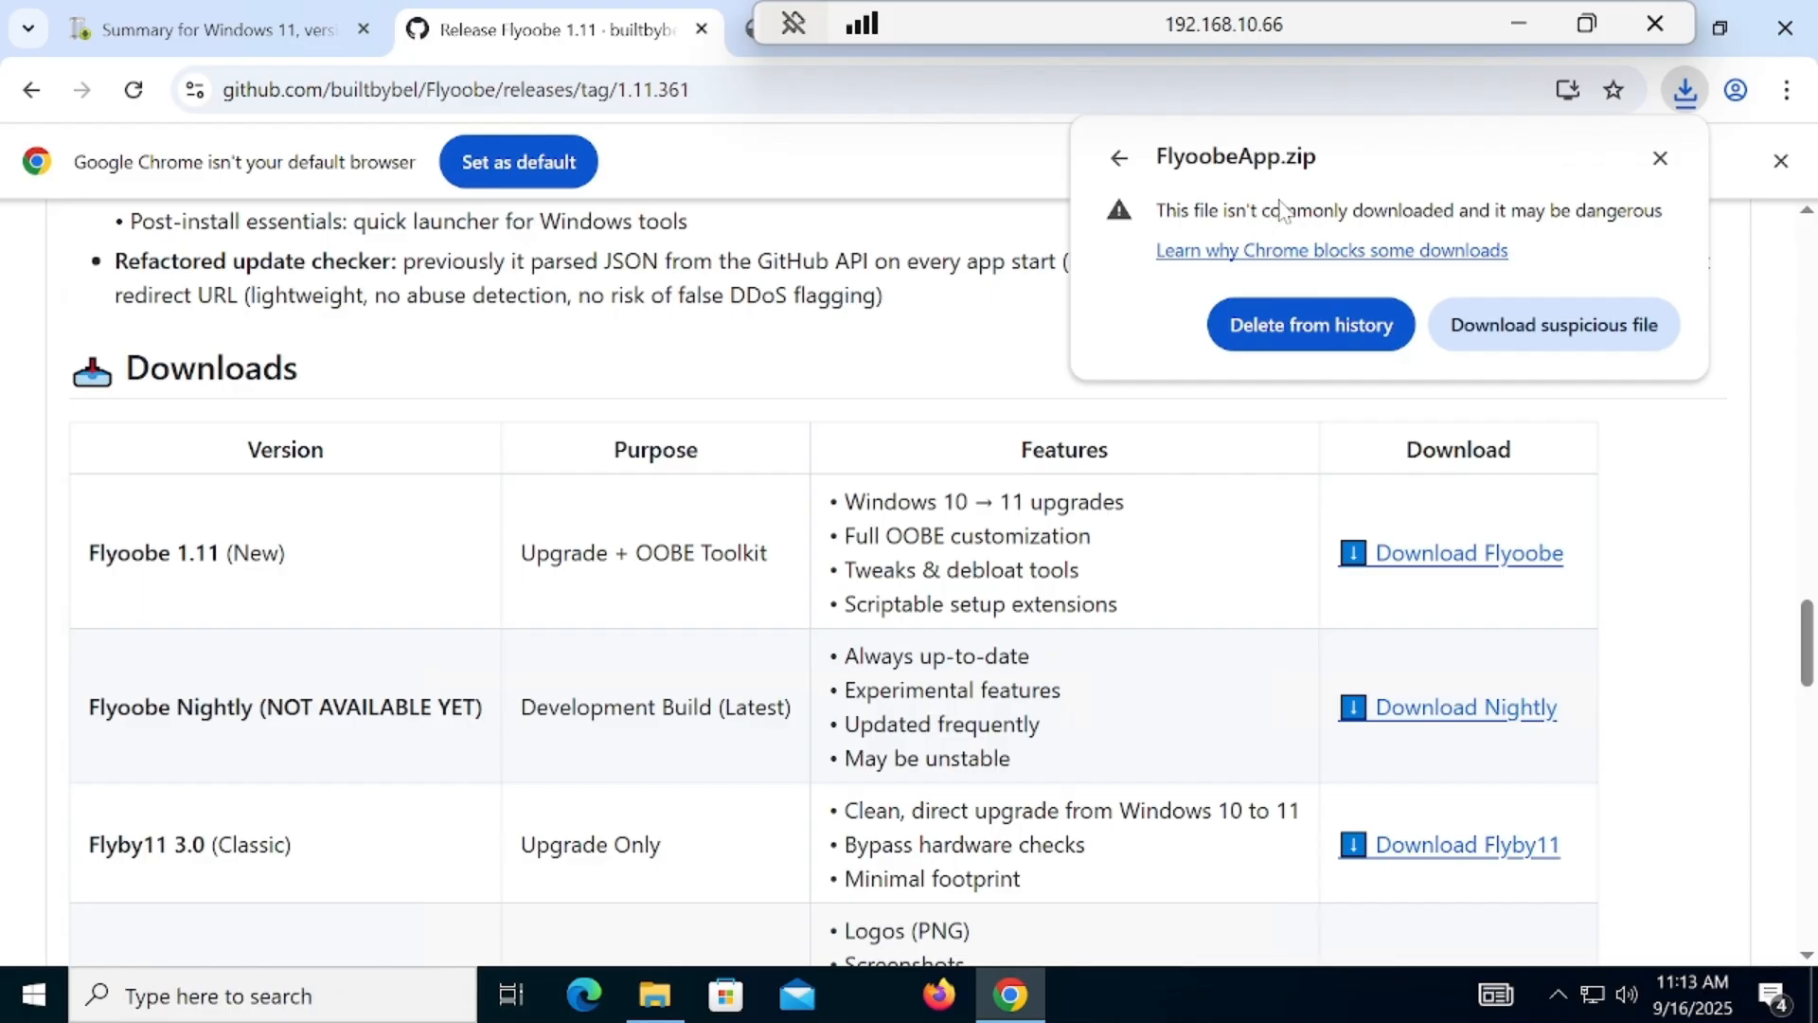
left_click(1512, 341)
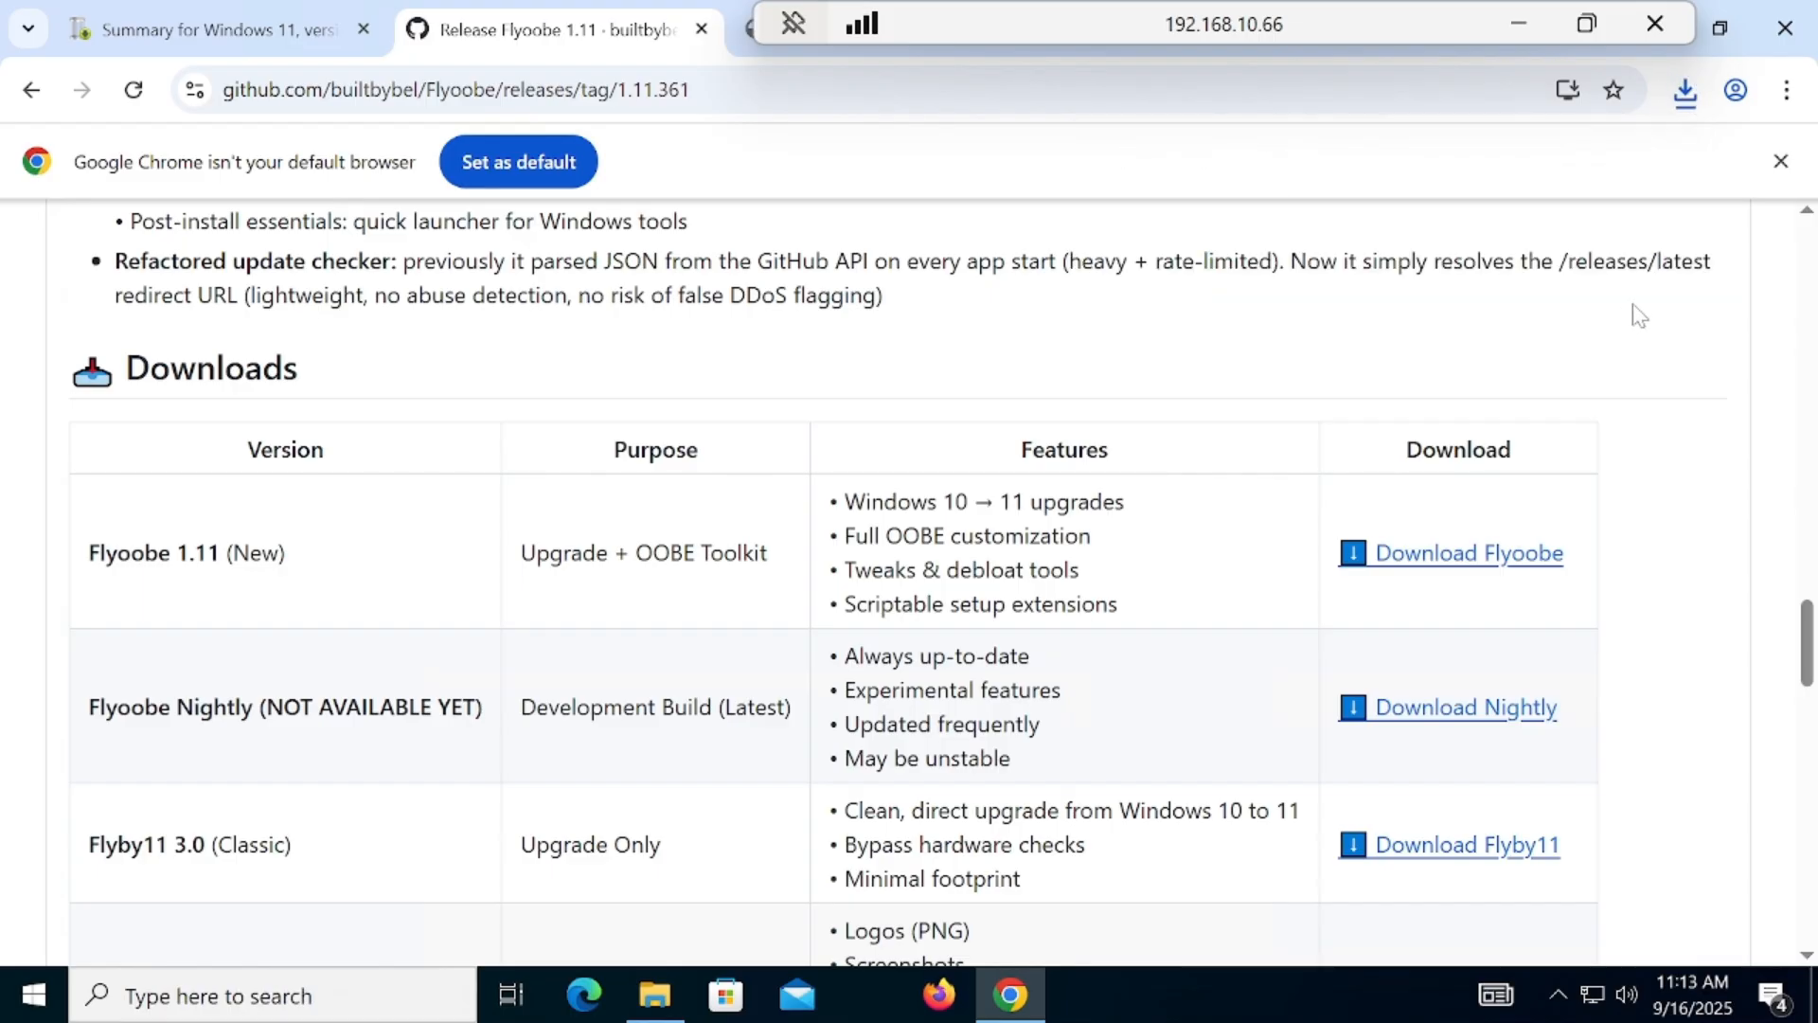
Step: Show the downloaded FlyoobeApp archive in the Downloads folder and cut it for moving
left_click(1685, 90)
left_click(1609, 216)
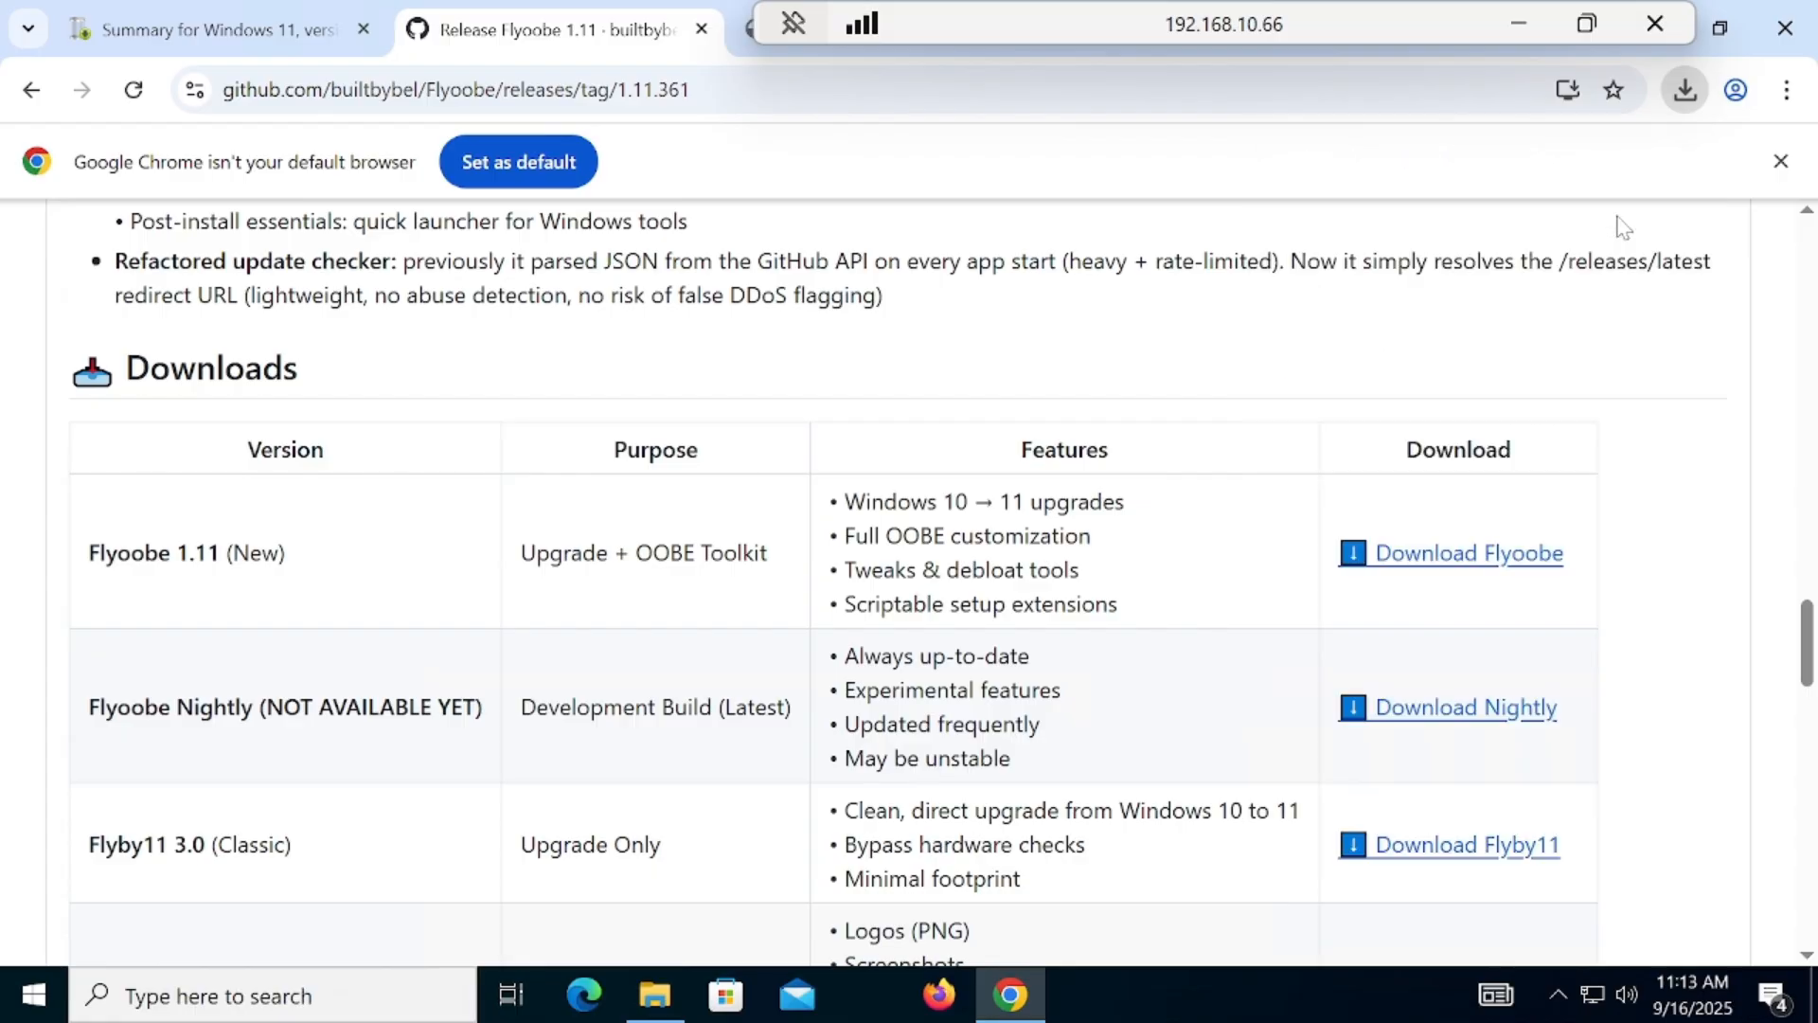
right_click(722, 325)
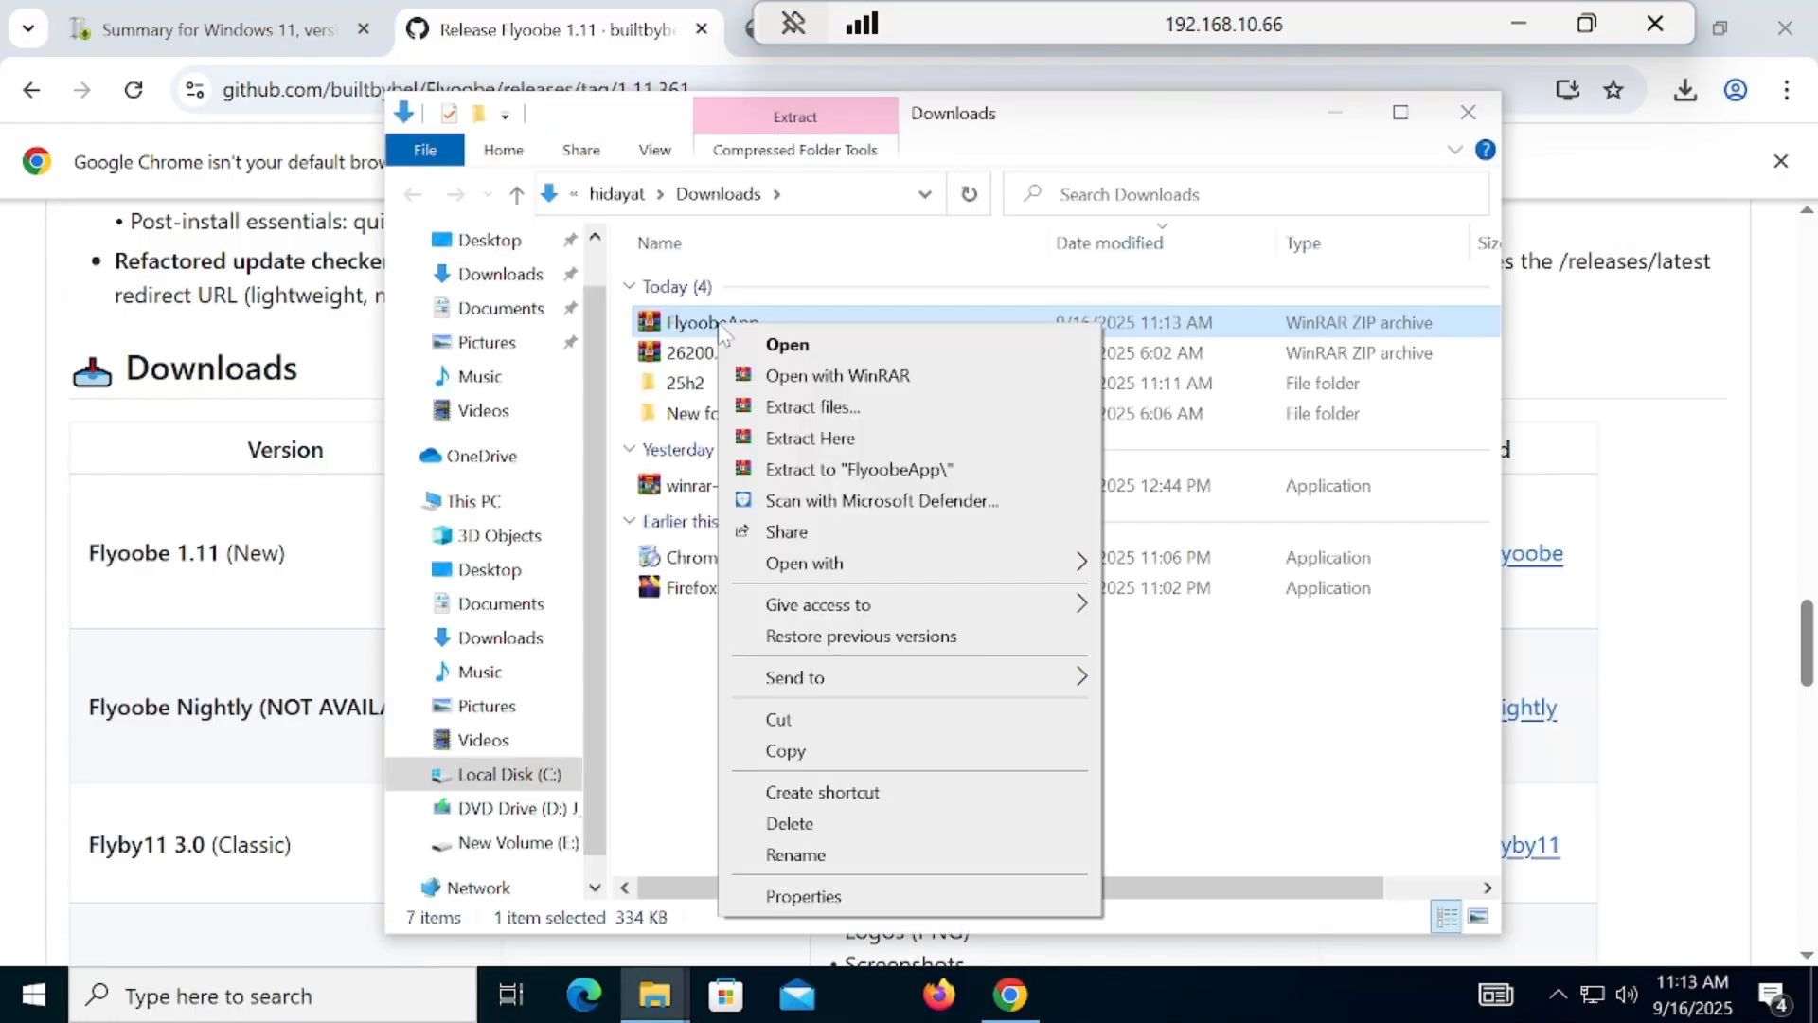
left_click(830, 719)
double_click(726, 416)
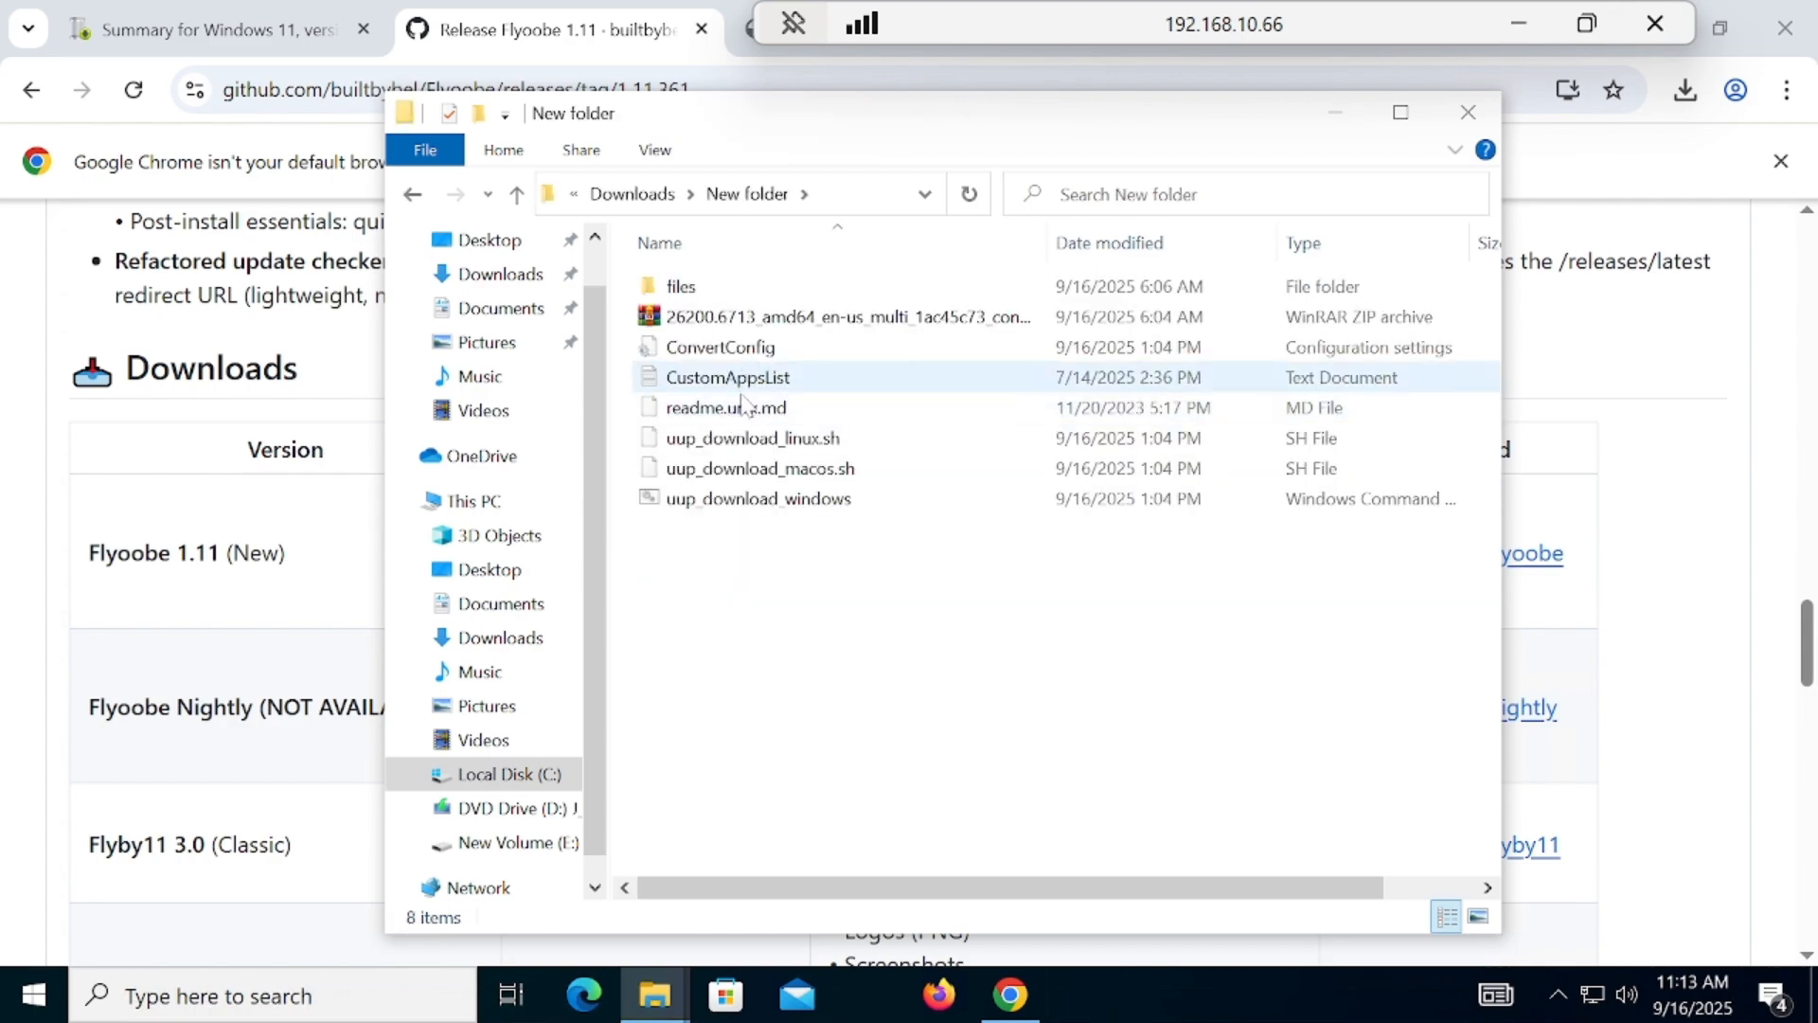
left_click(545, 275)
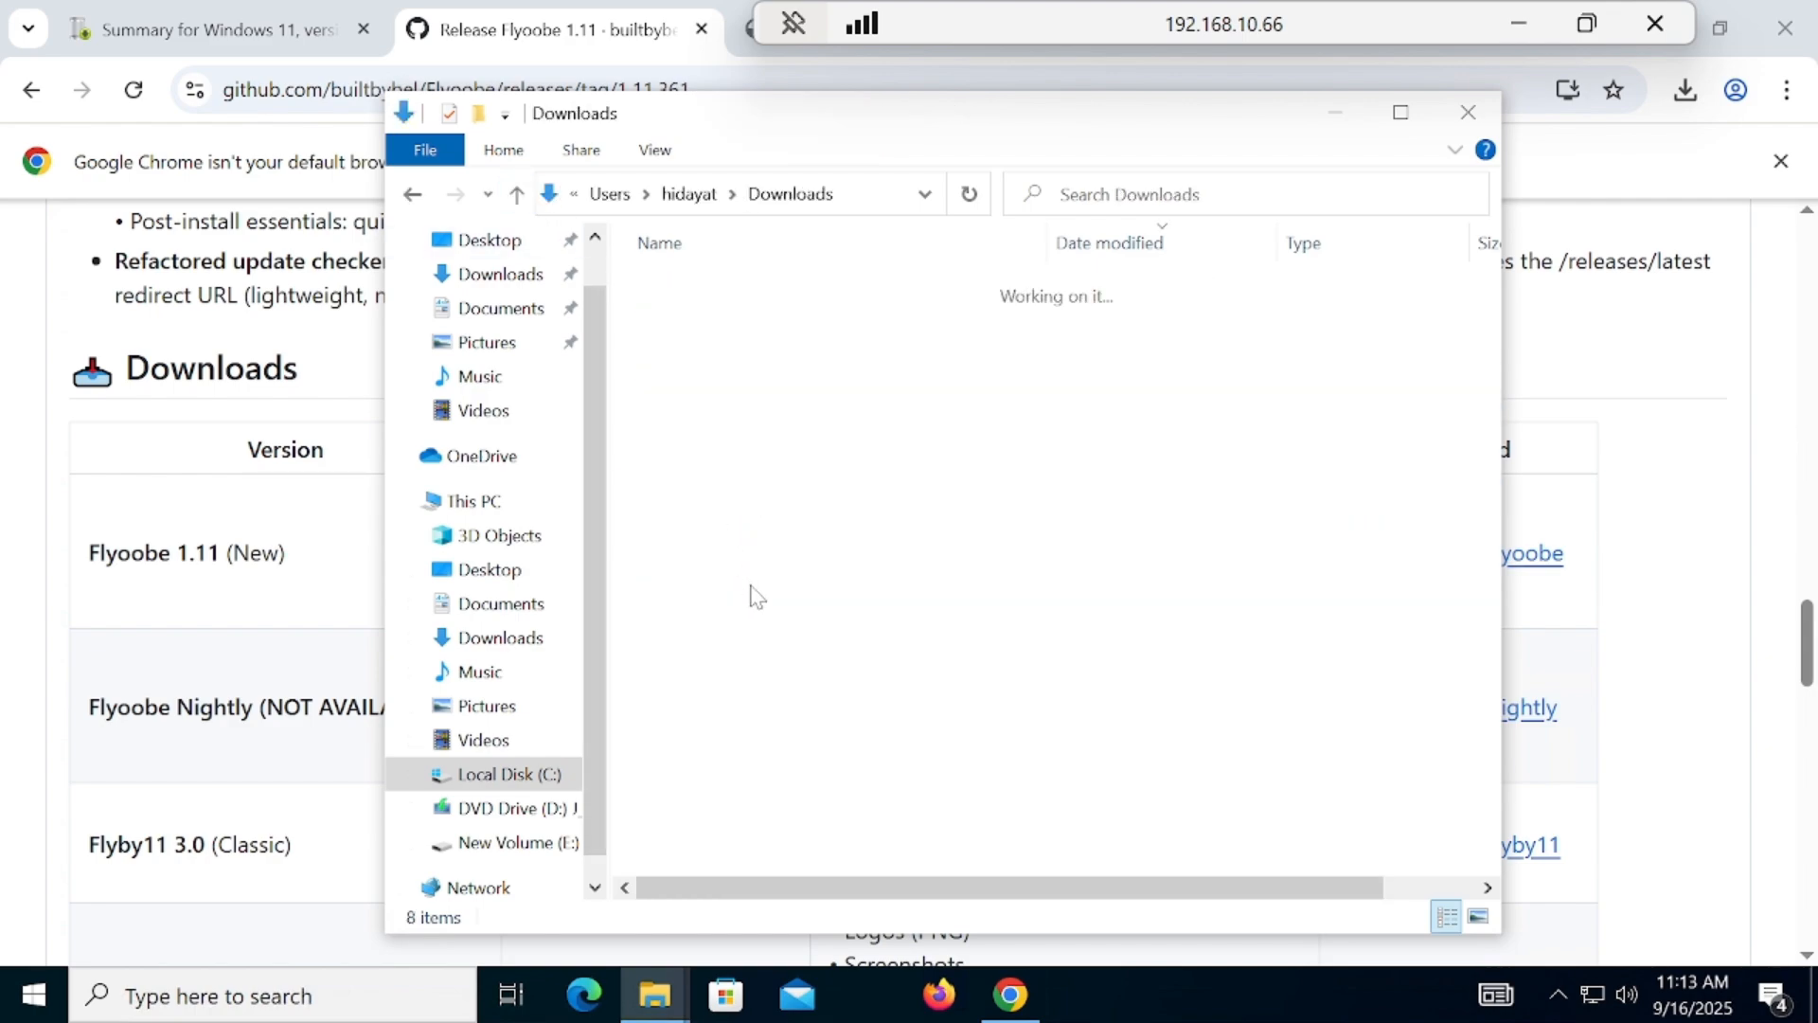
Step: Create a new folder in Downloads, keeping its default name
right_click(752, 640)
mouse_move(865, 575)
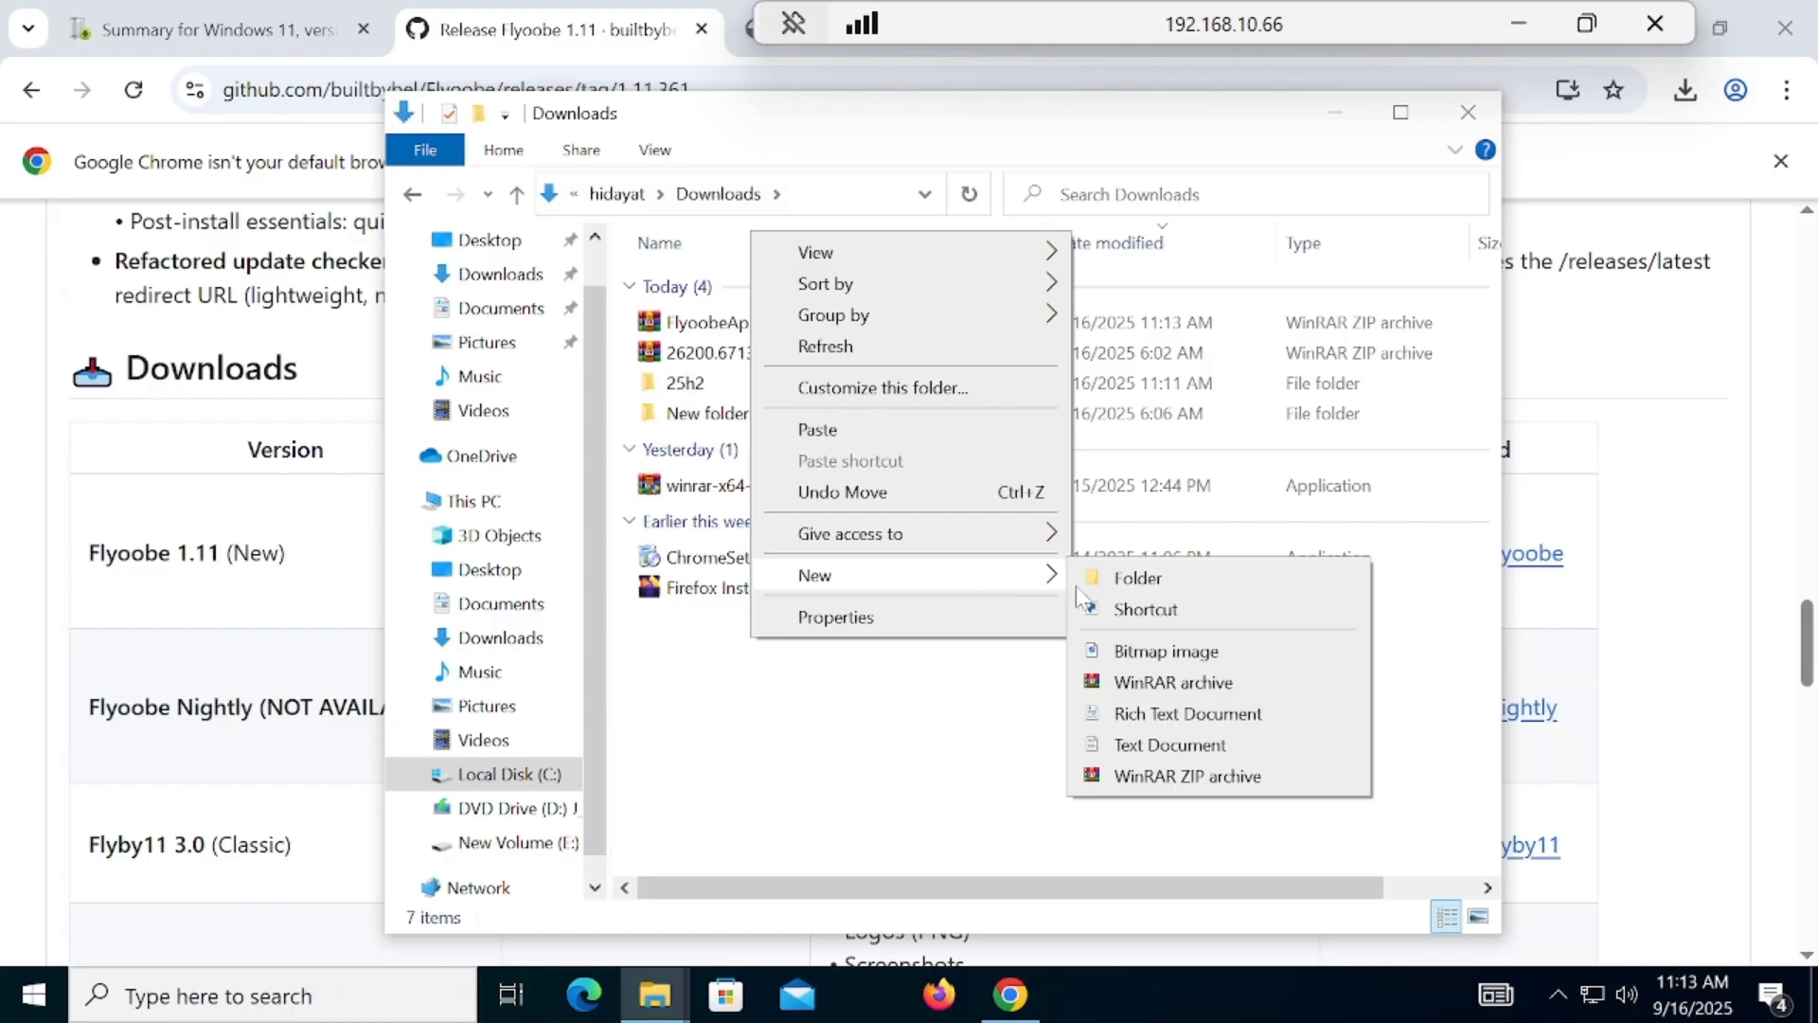
left_click(1098, 576)
left_click(887, 688)
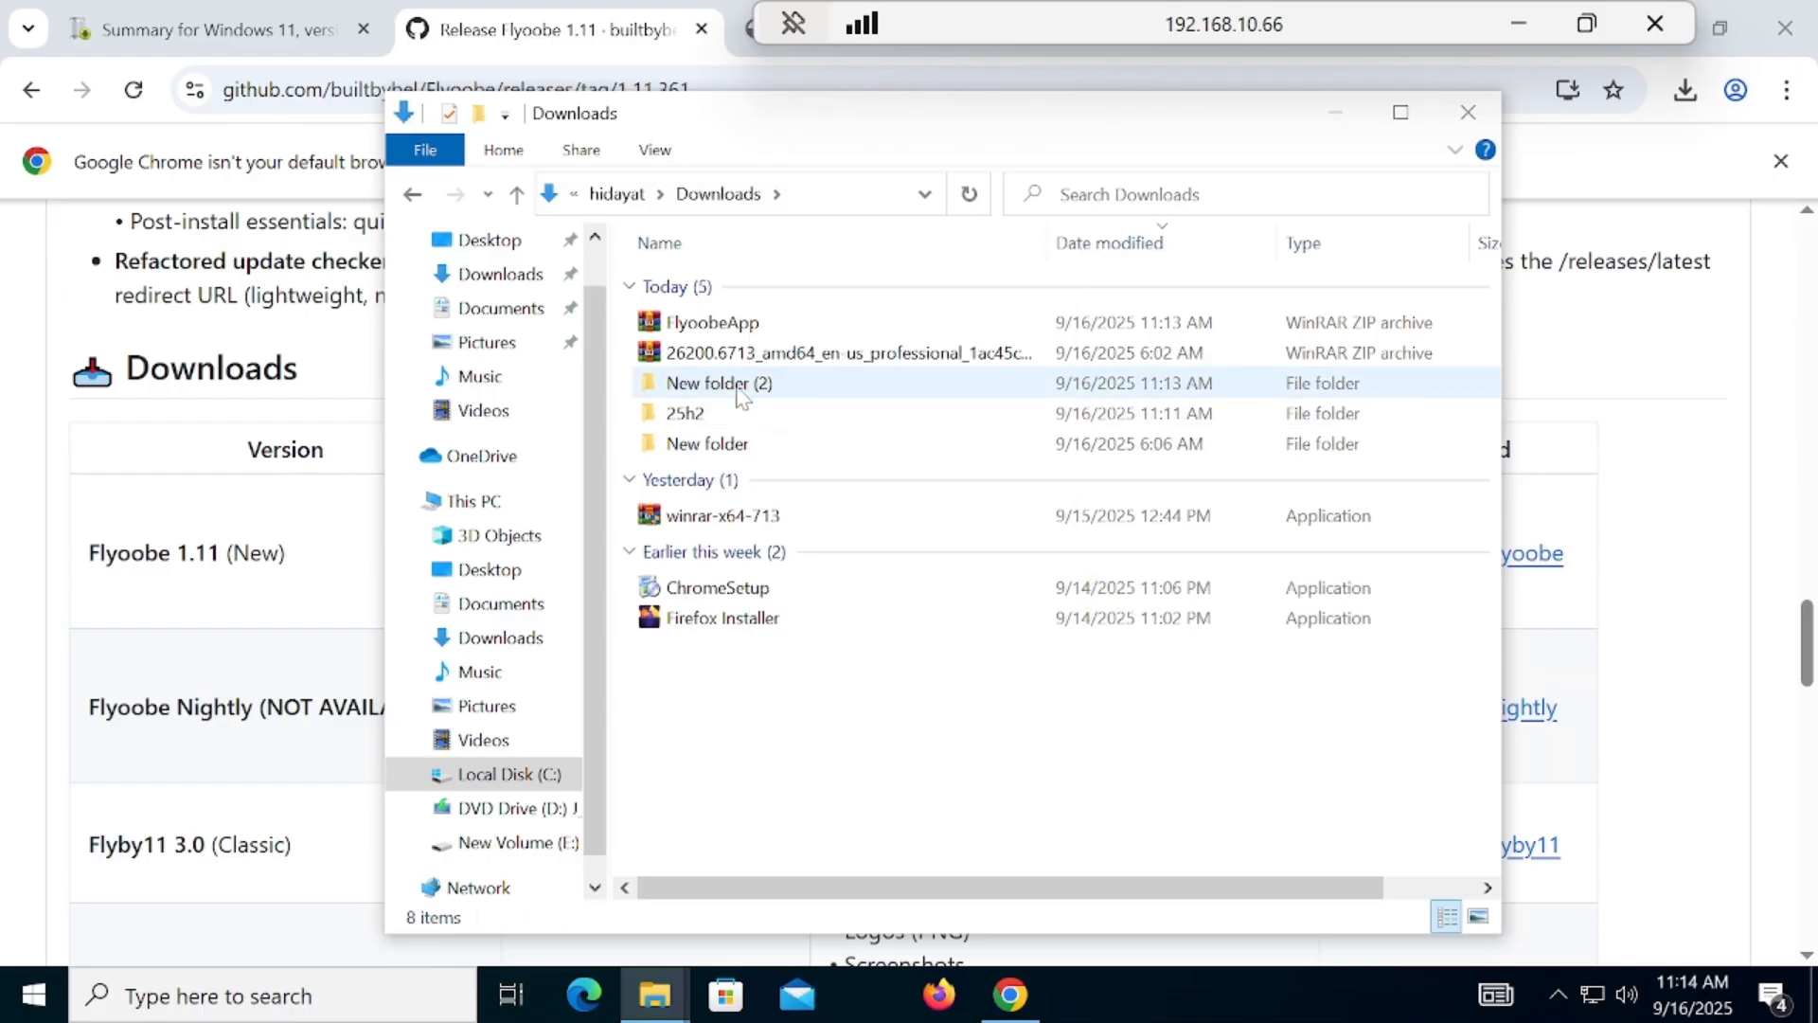
Step: Move the FlyoobeApp archive into New folder (2) and extract its contents there
double_click(739, 383)
right_click(767, 373)
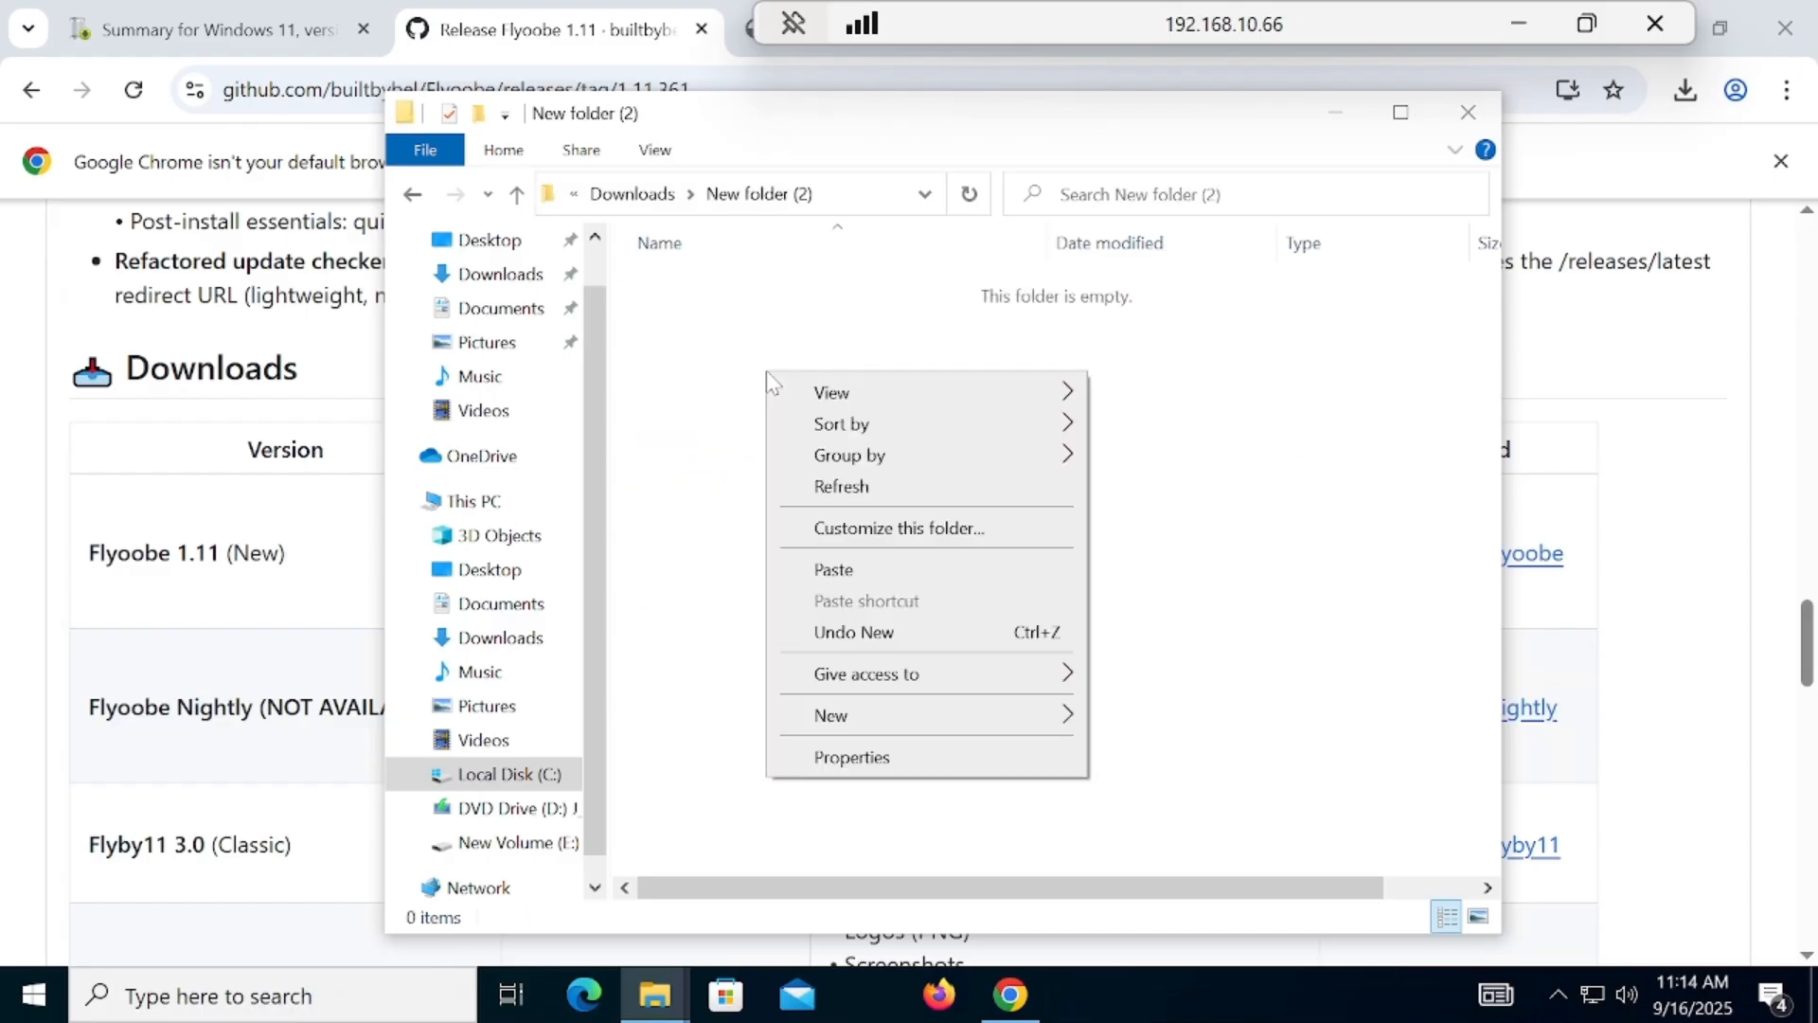
left_click(833, 570)
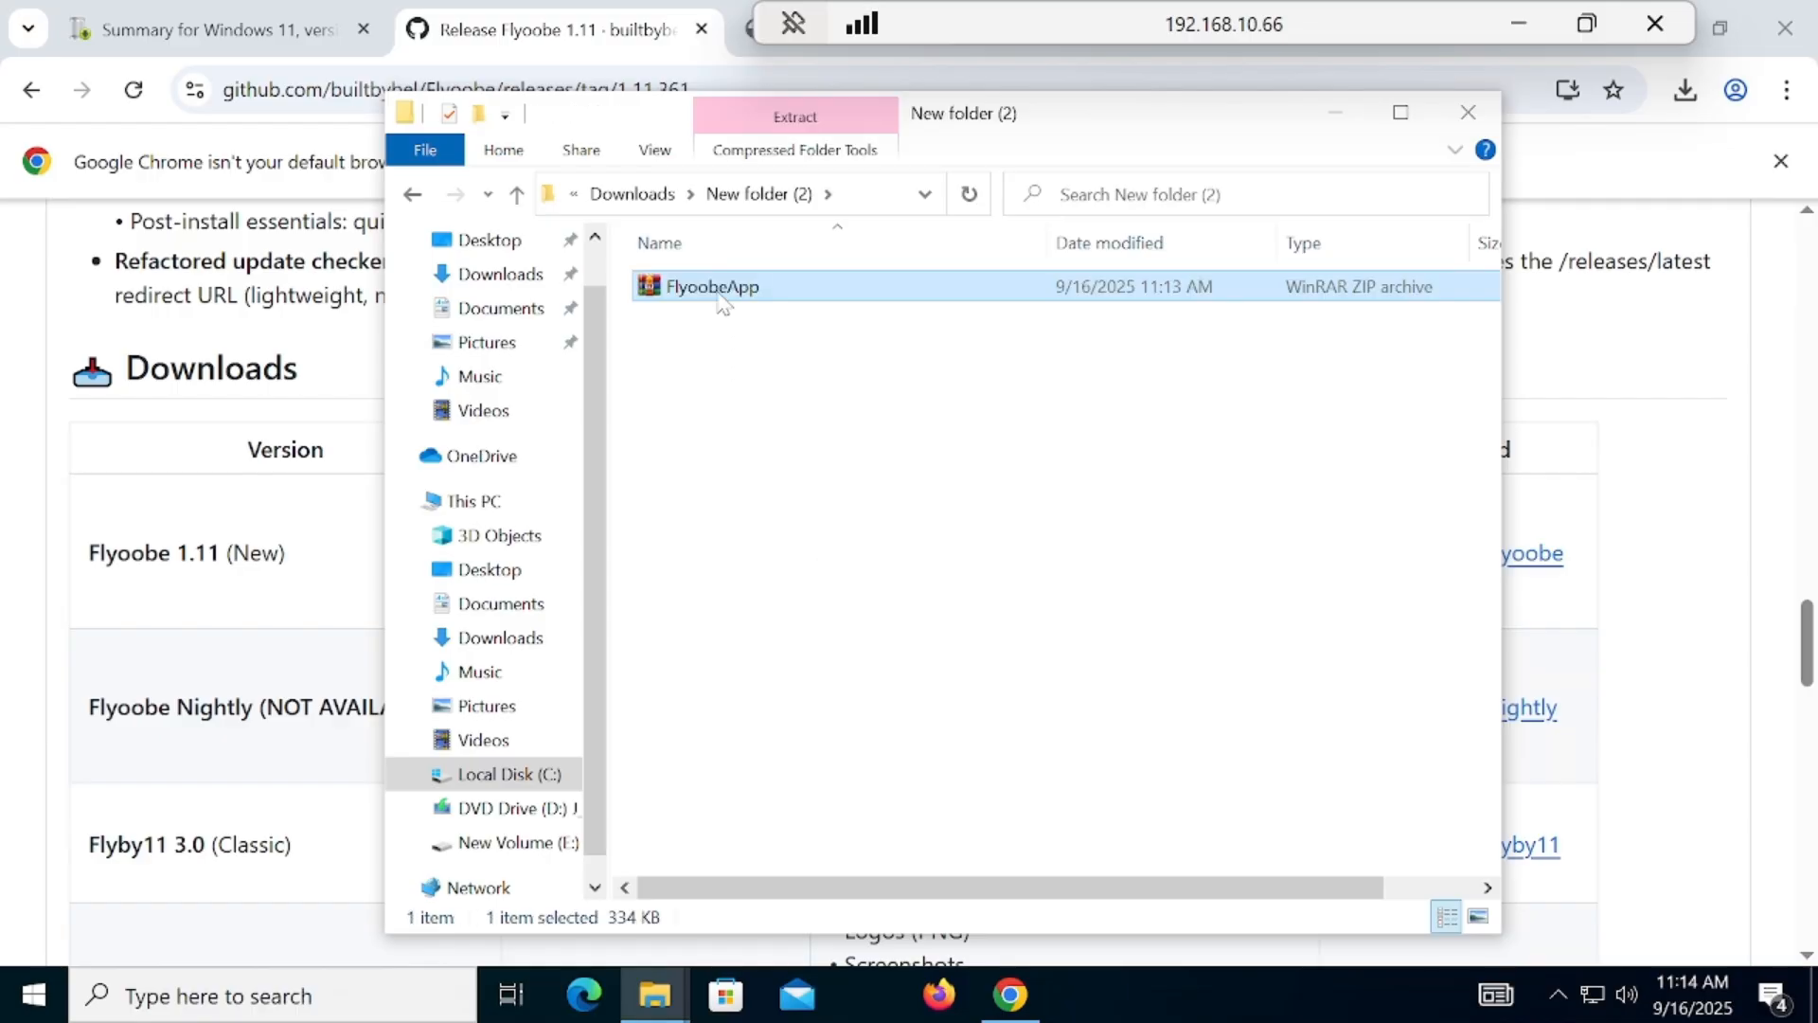
right_click(724, 305)
left_click(820, 406)
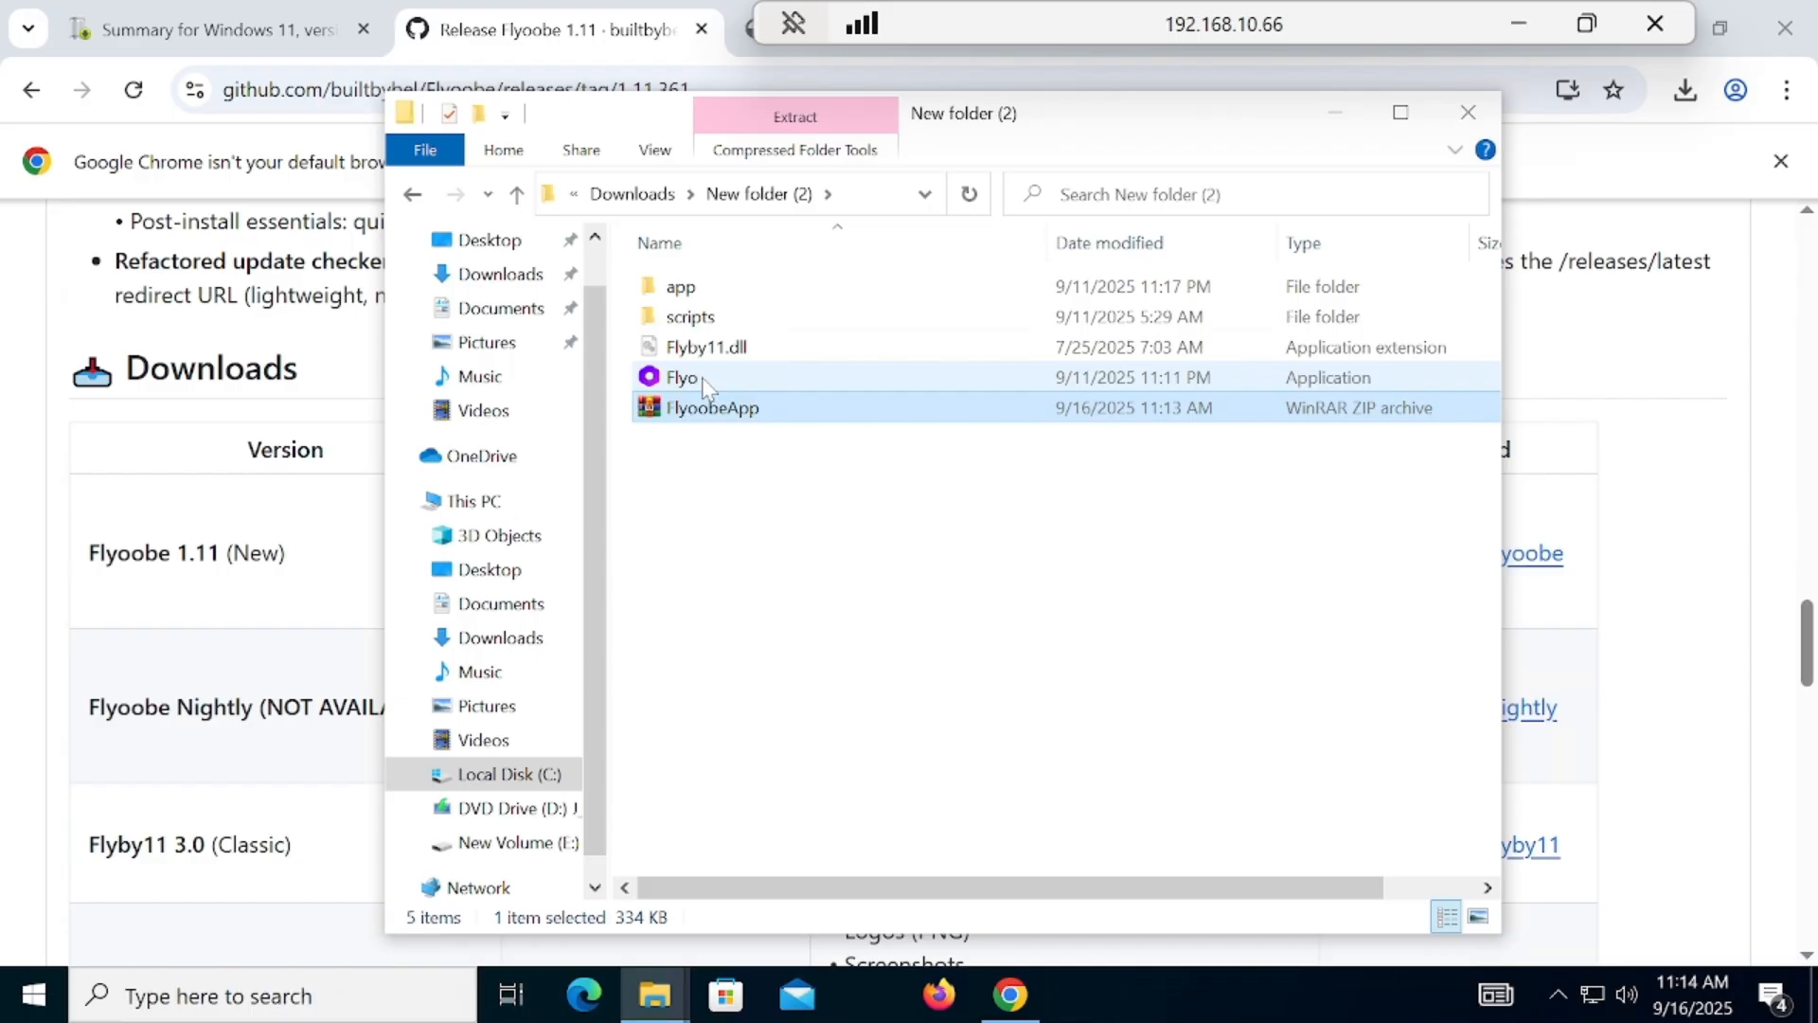
Step: Run the extracted Flyo application as administrator, allowing it past the SmartScreen warning and the elevation prompt
right_click(704, 378)
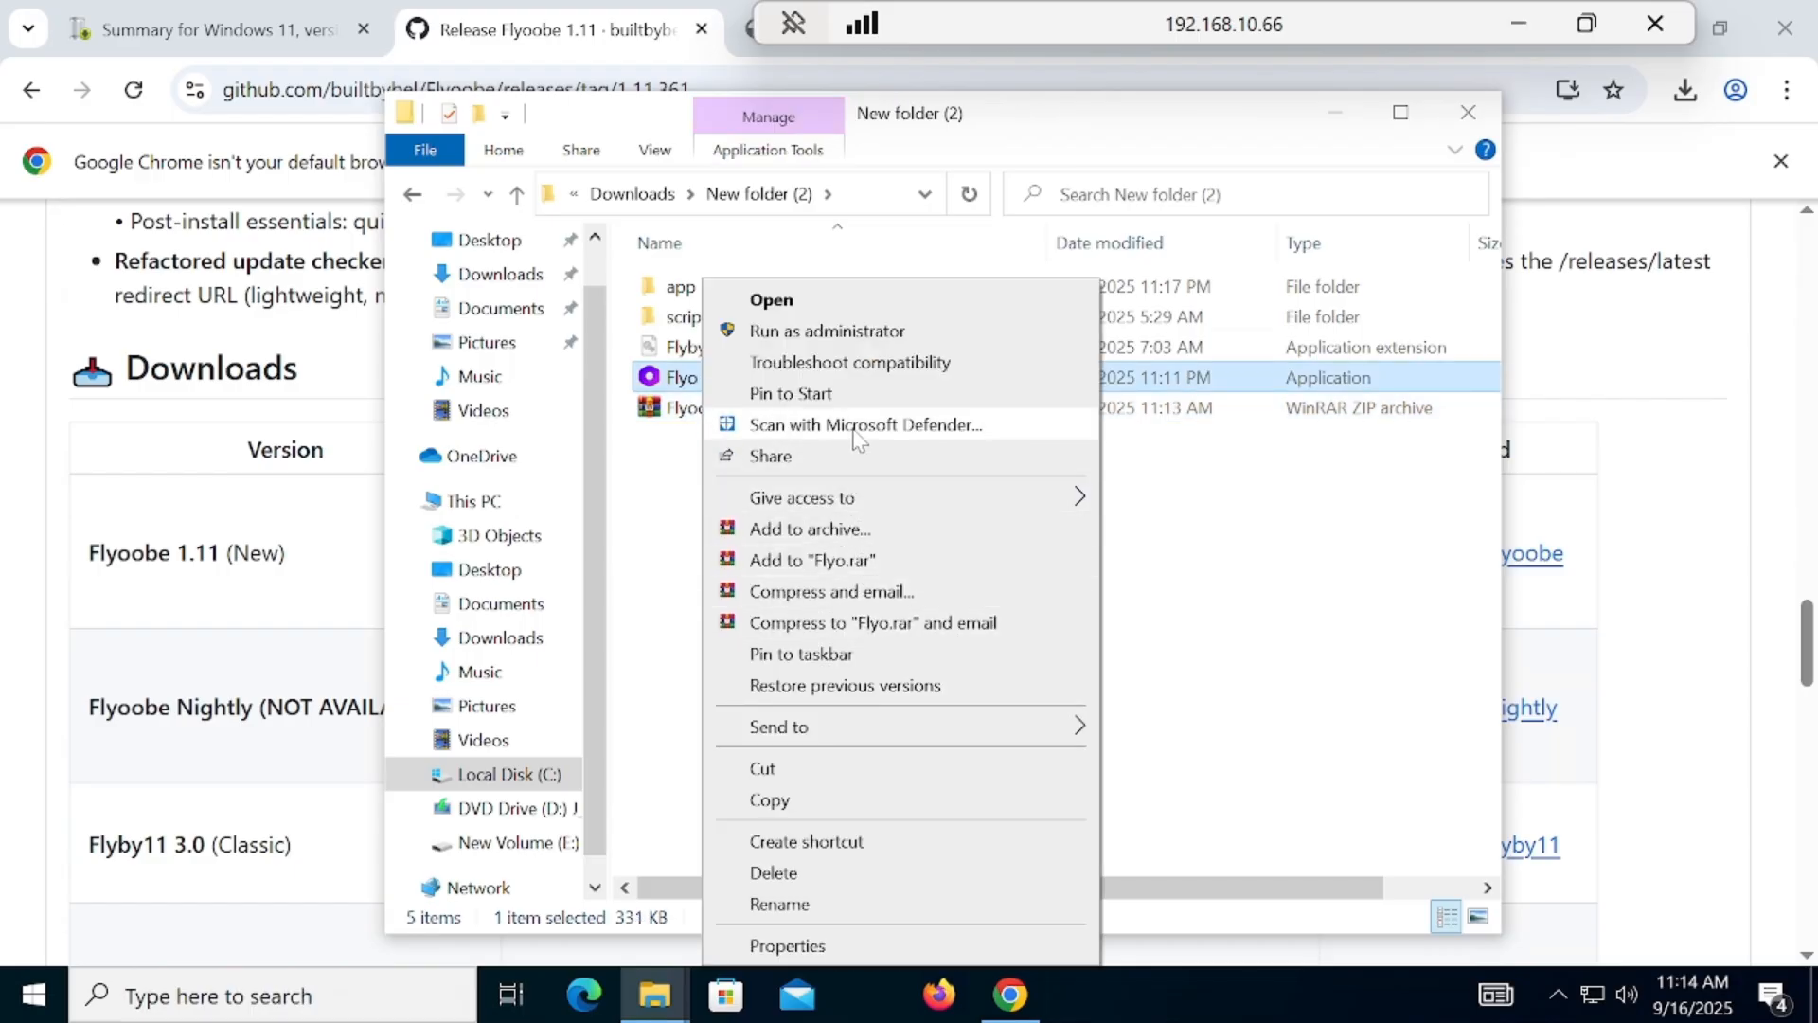
left_click(828, 331)
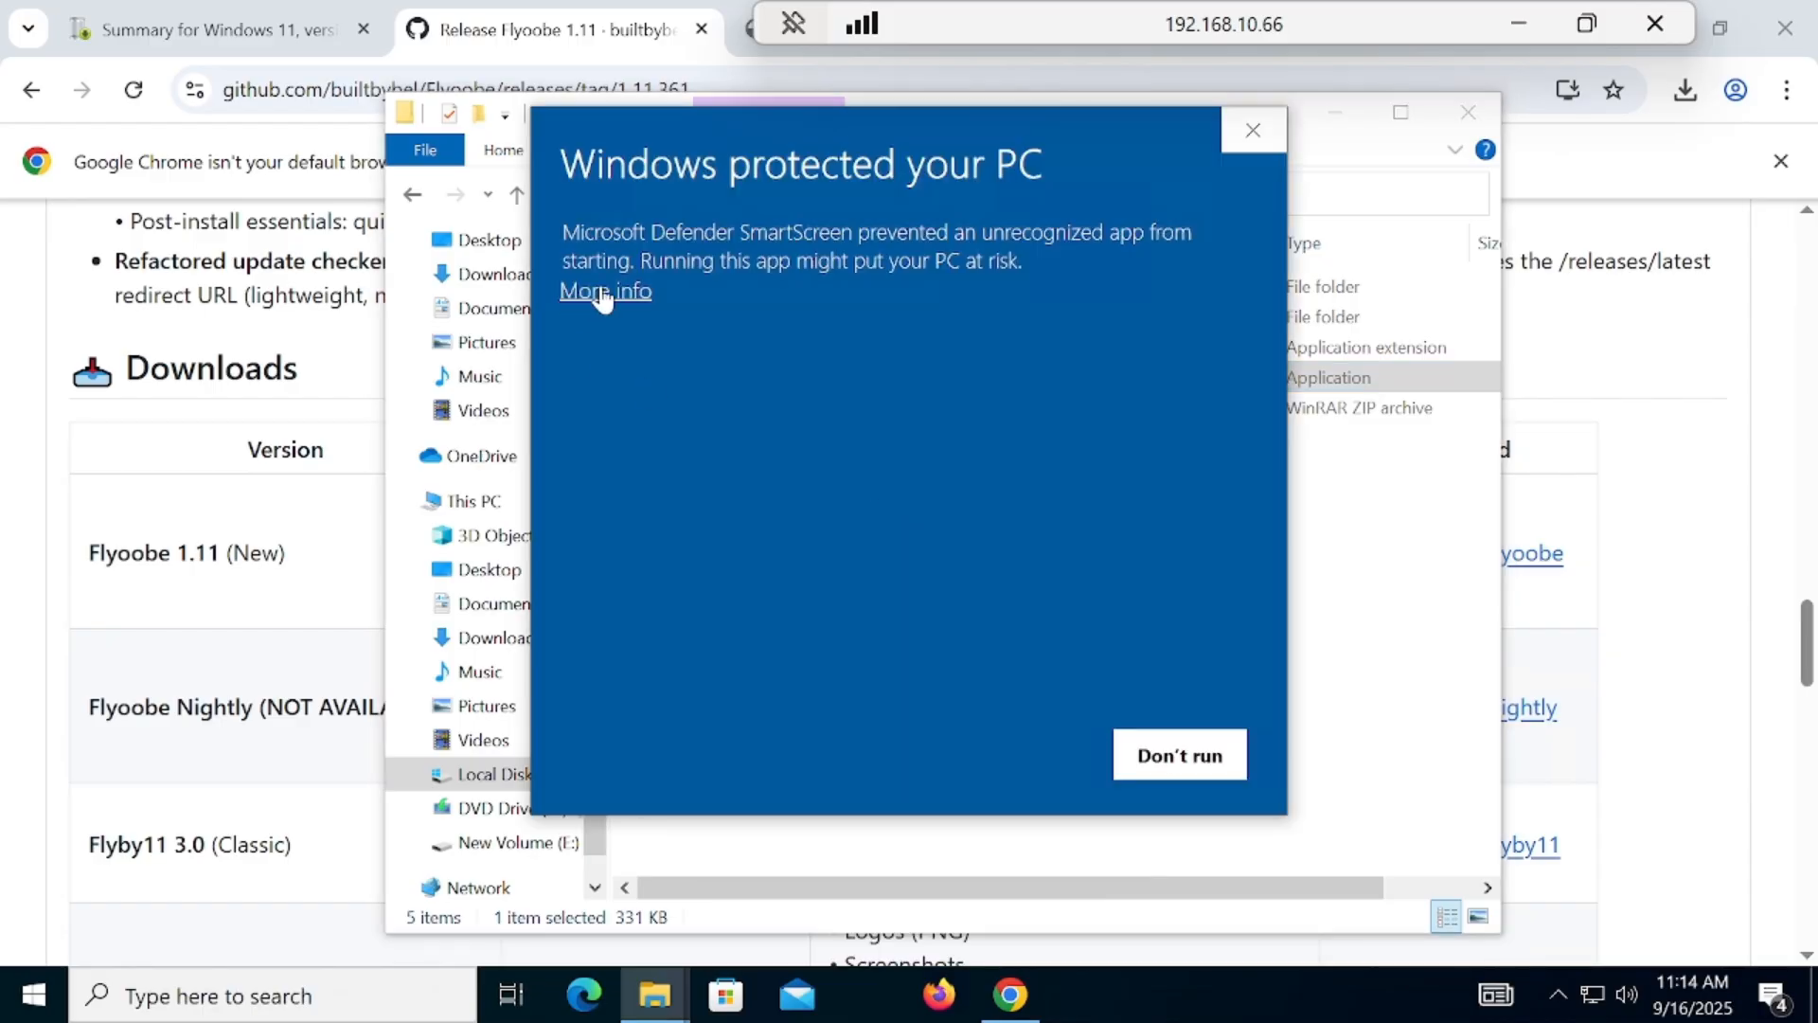
left_click(602, 293)
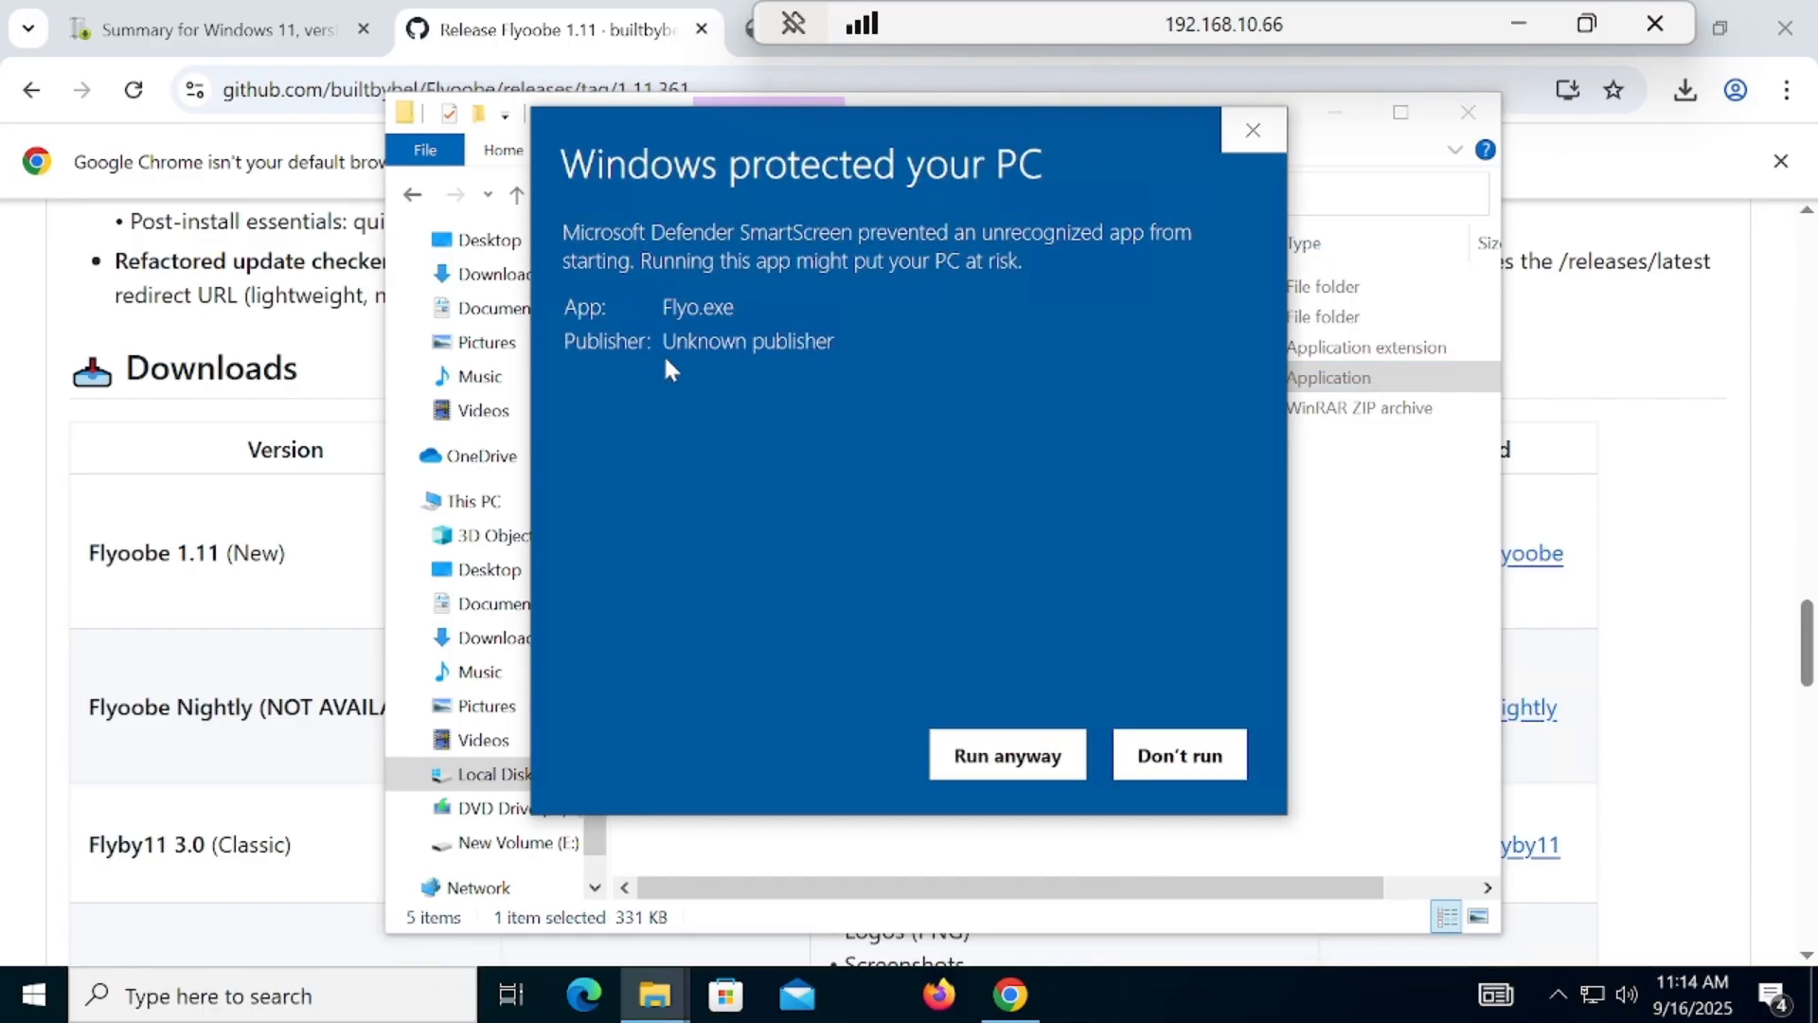
left_click(990, 779)
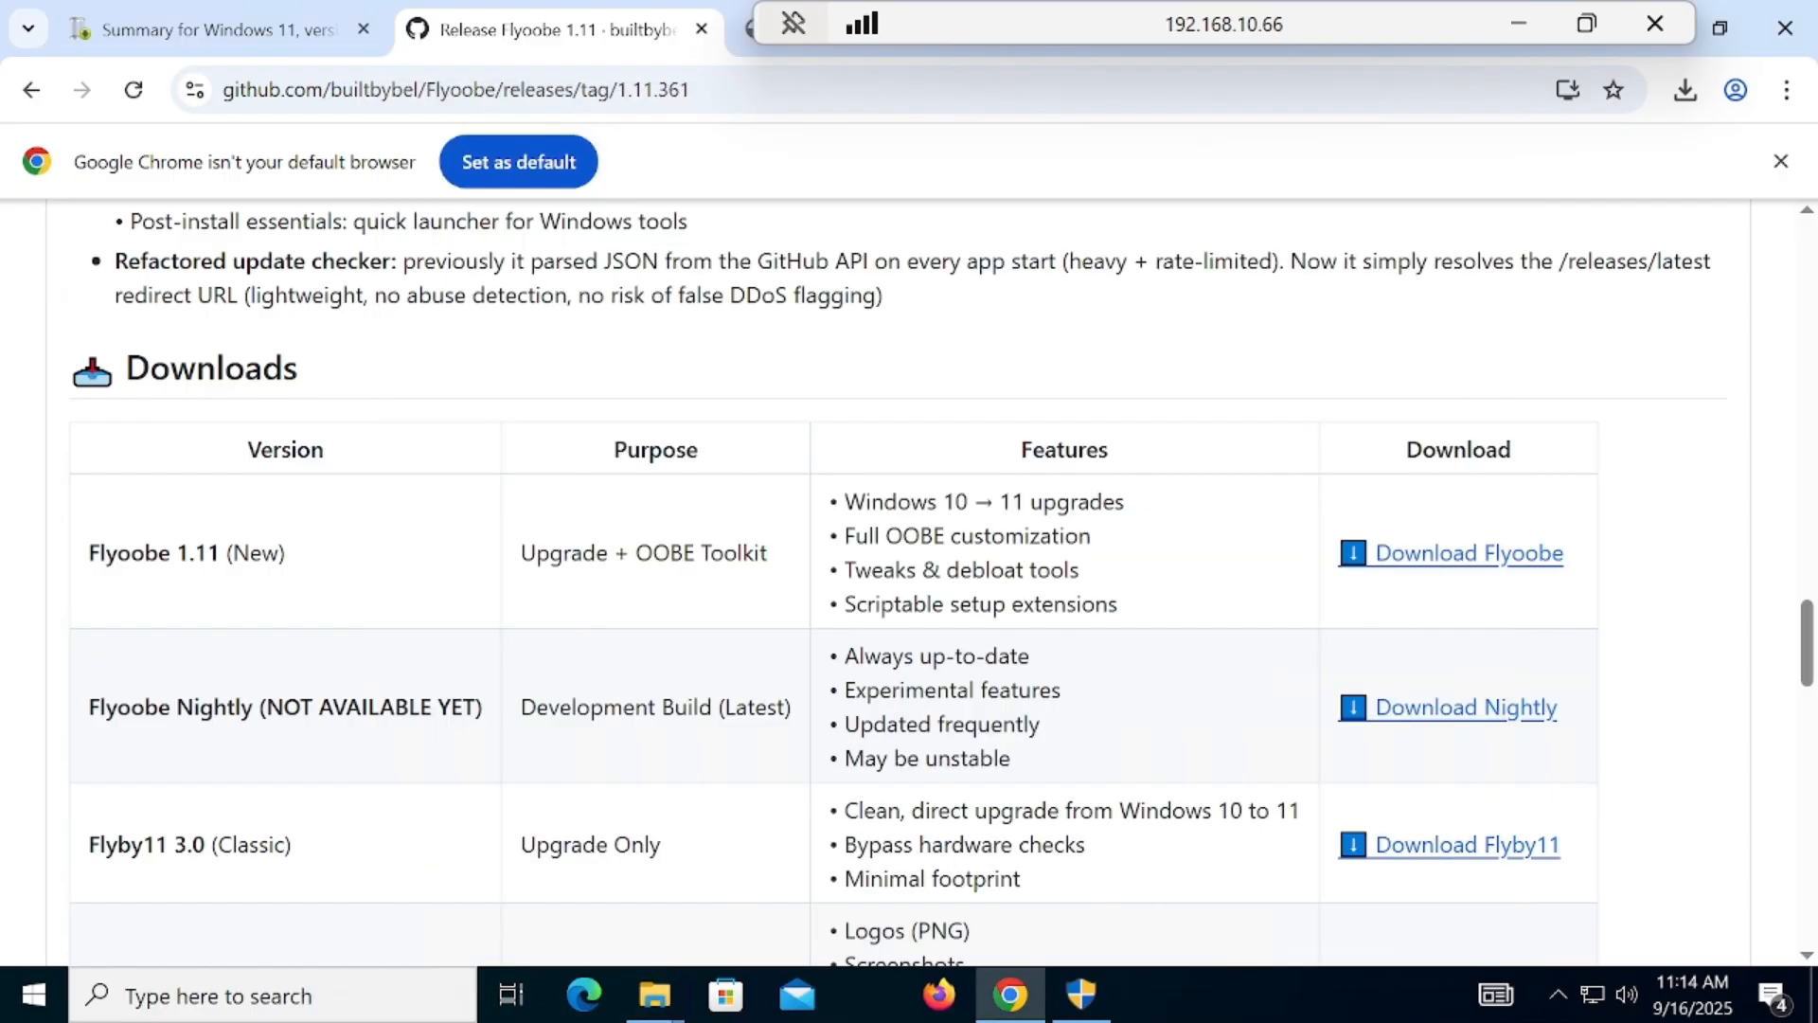
left_click(1082, 989)
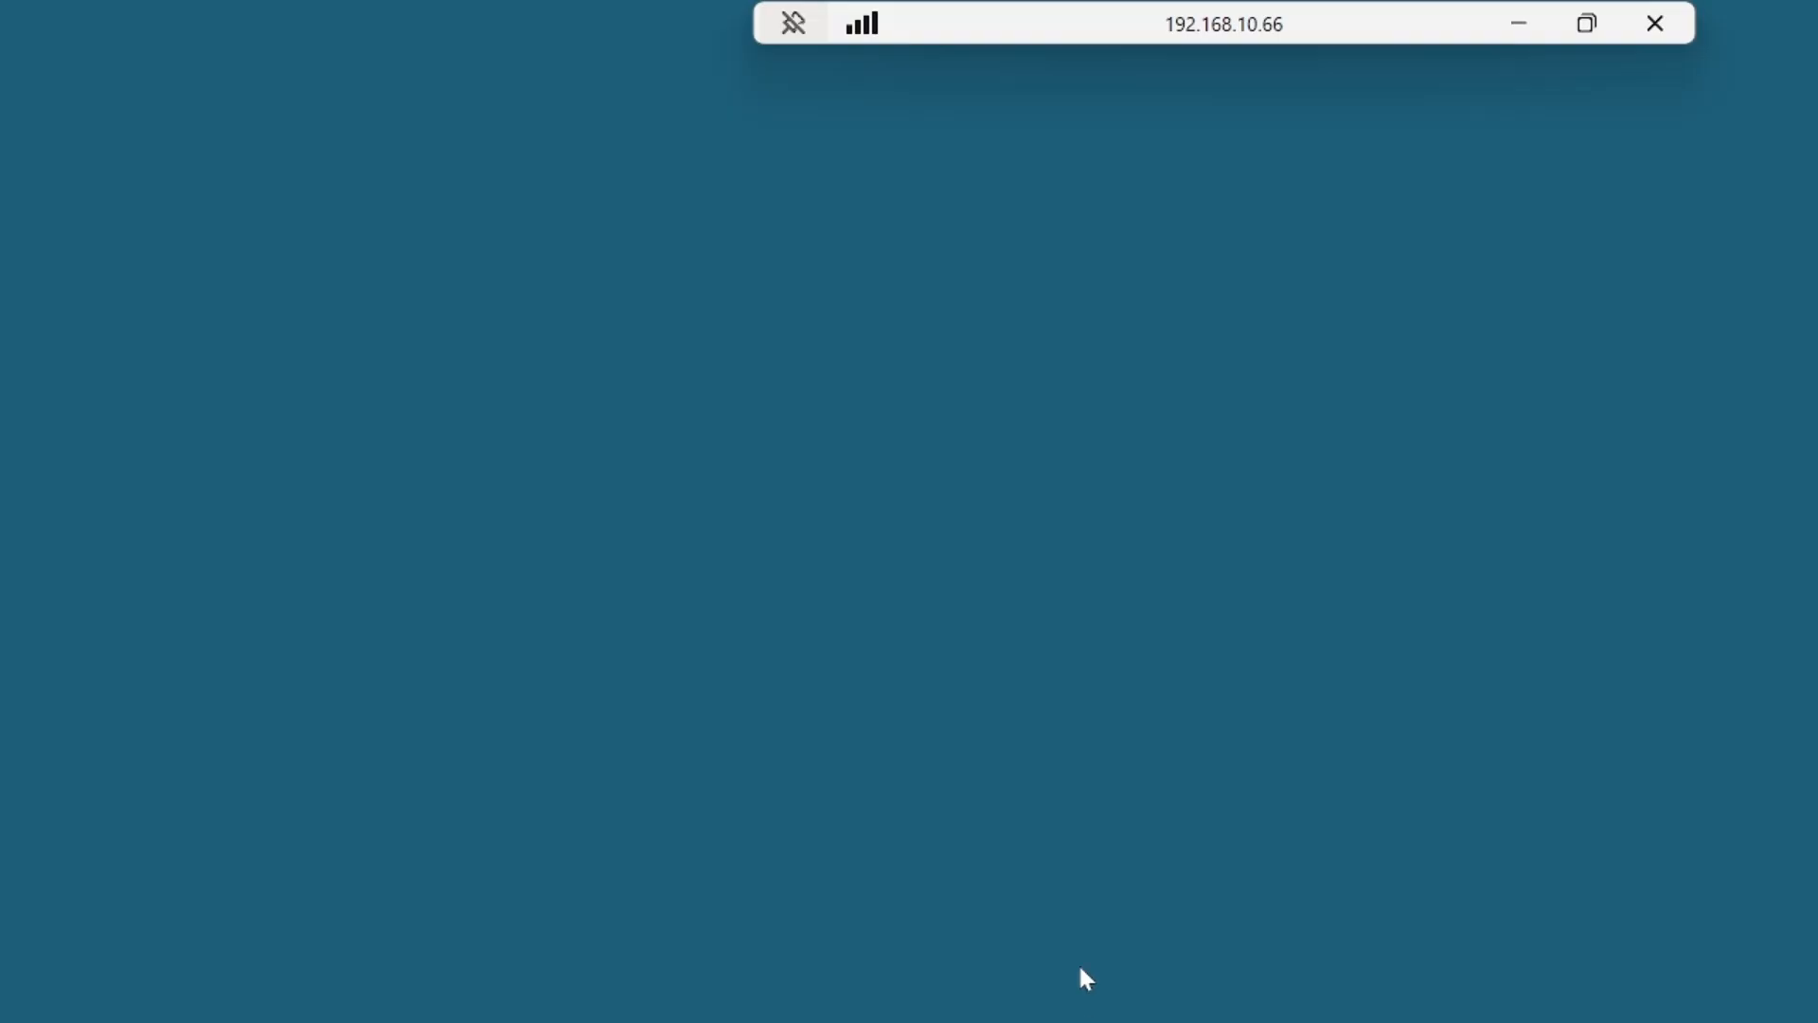
left_click(877, 705)
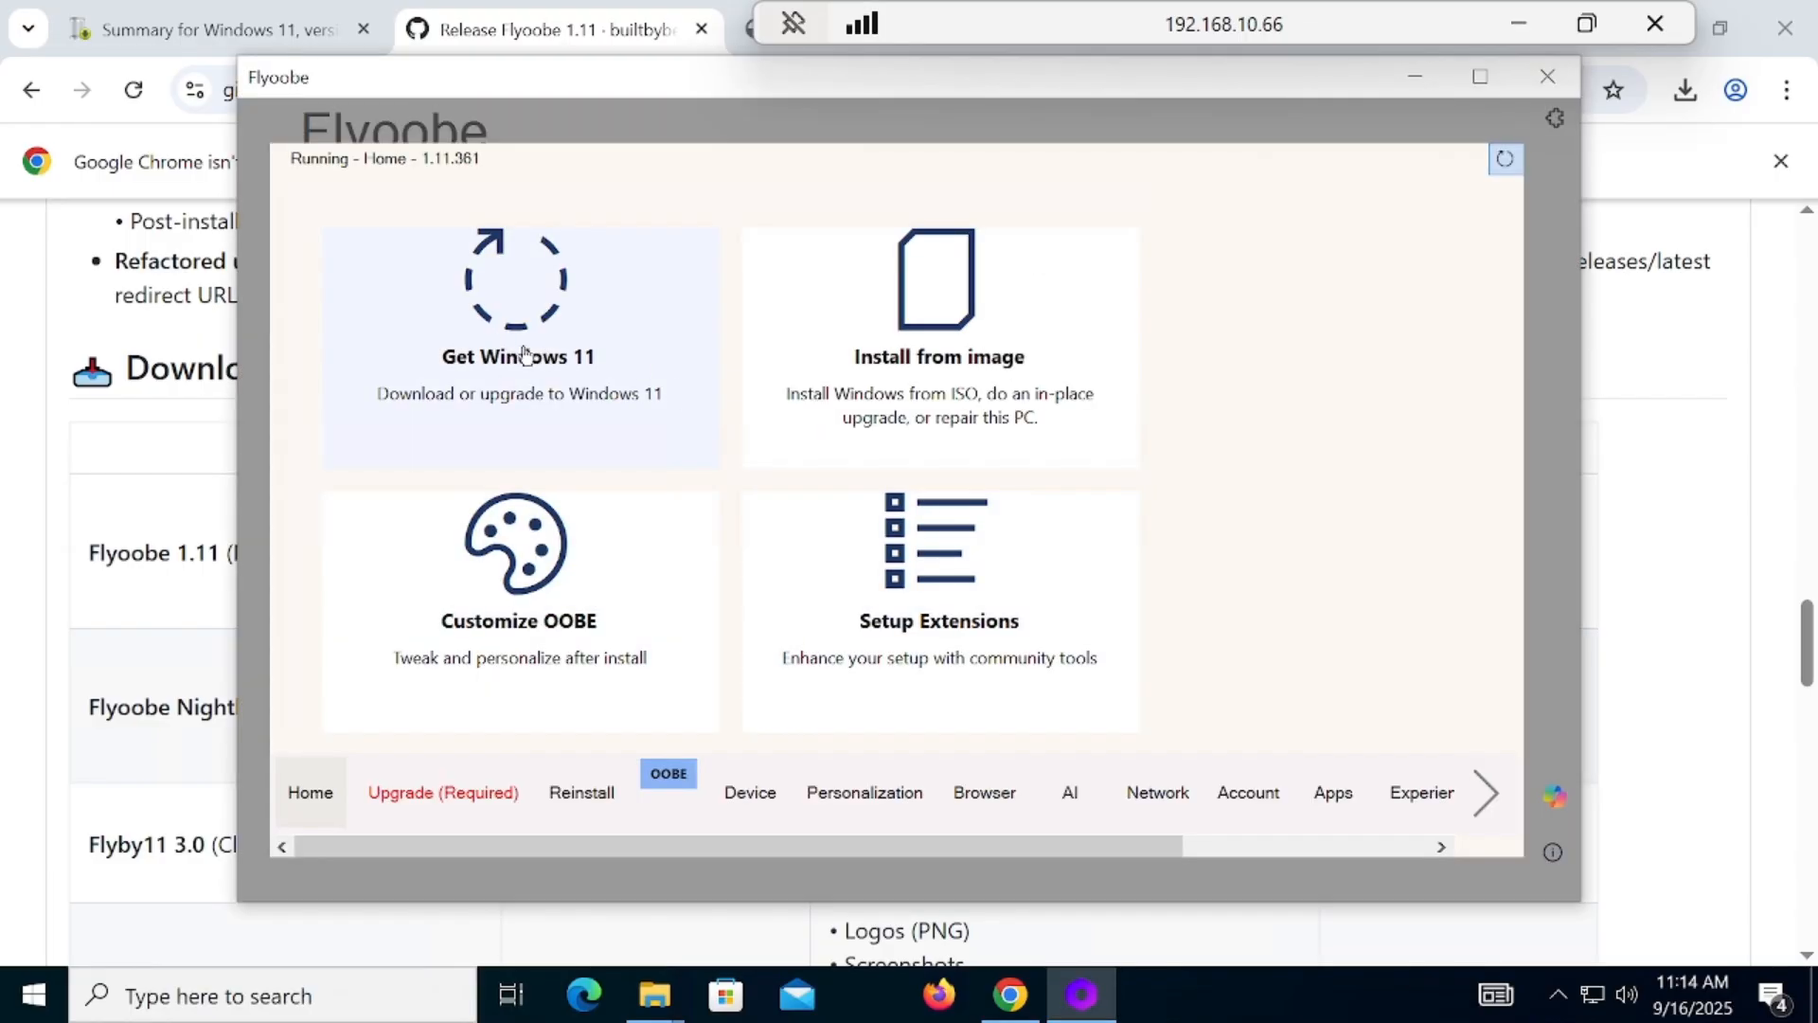
Step: Open Flyoobe's Get Windows 11 page and choose the option to select an ISO from the local computer
left_click(535, 357)
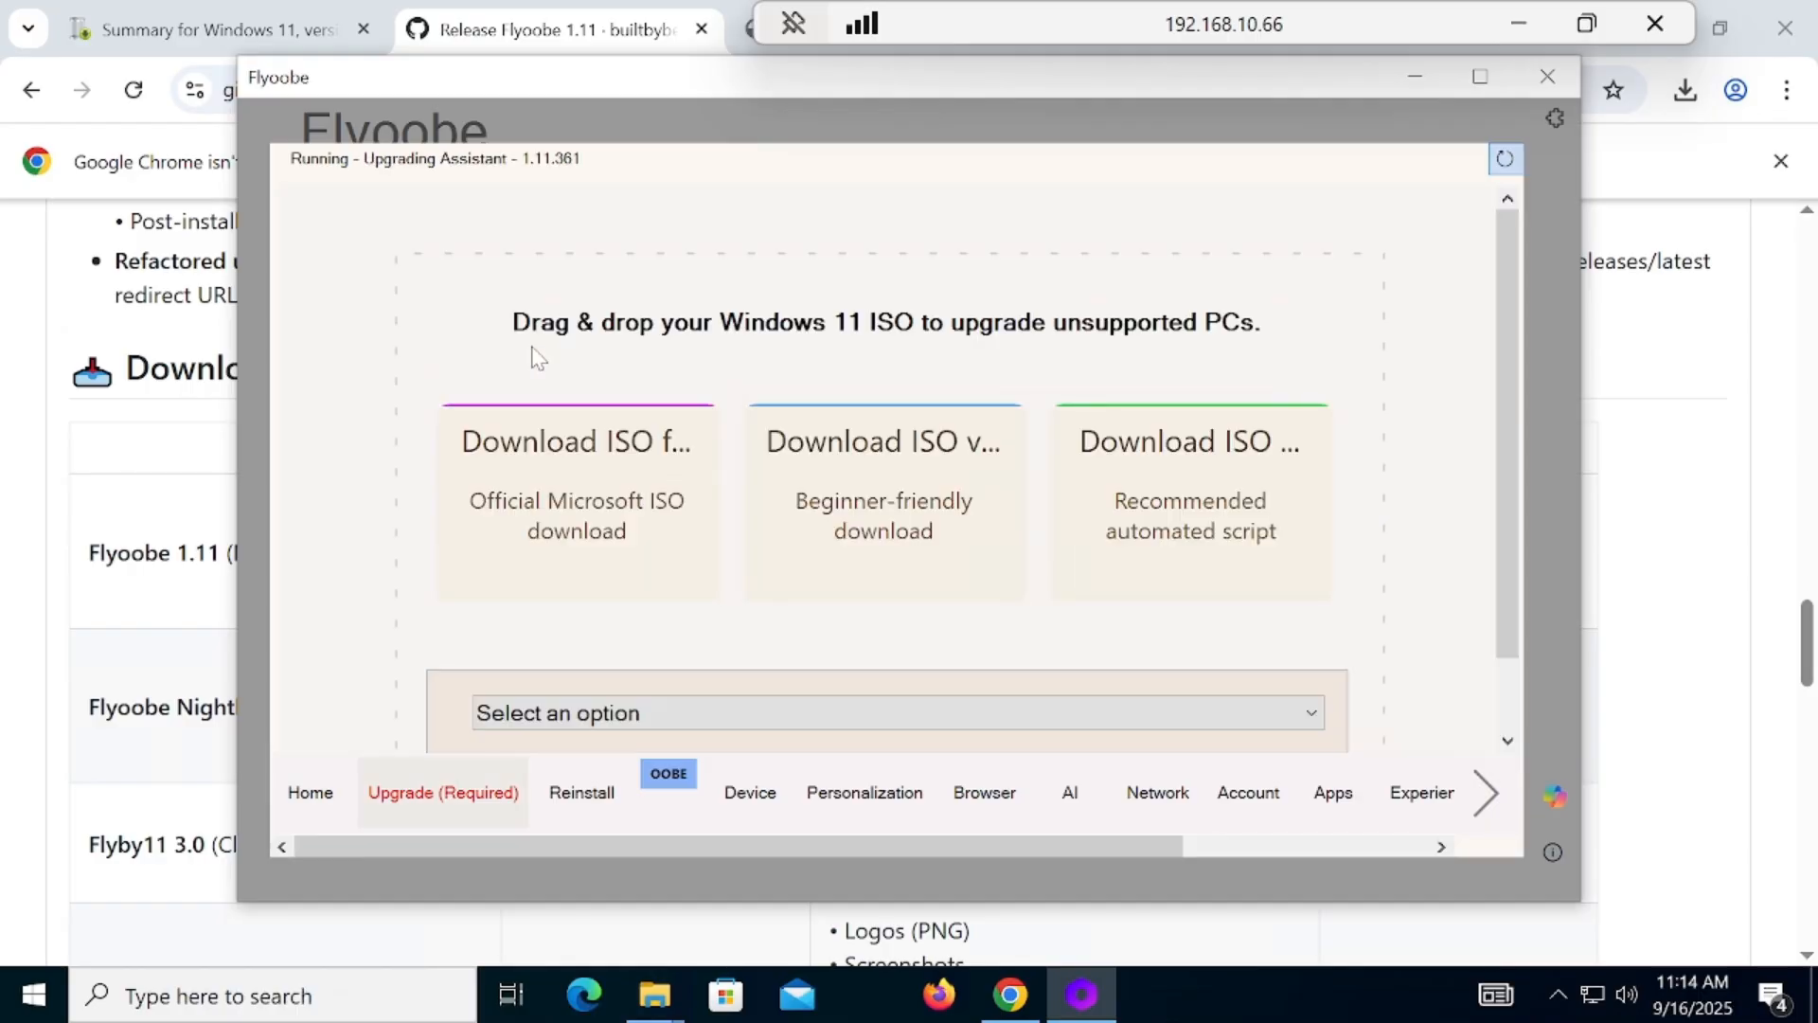
left_click(711, 715)
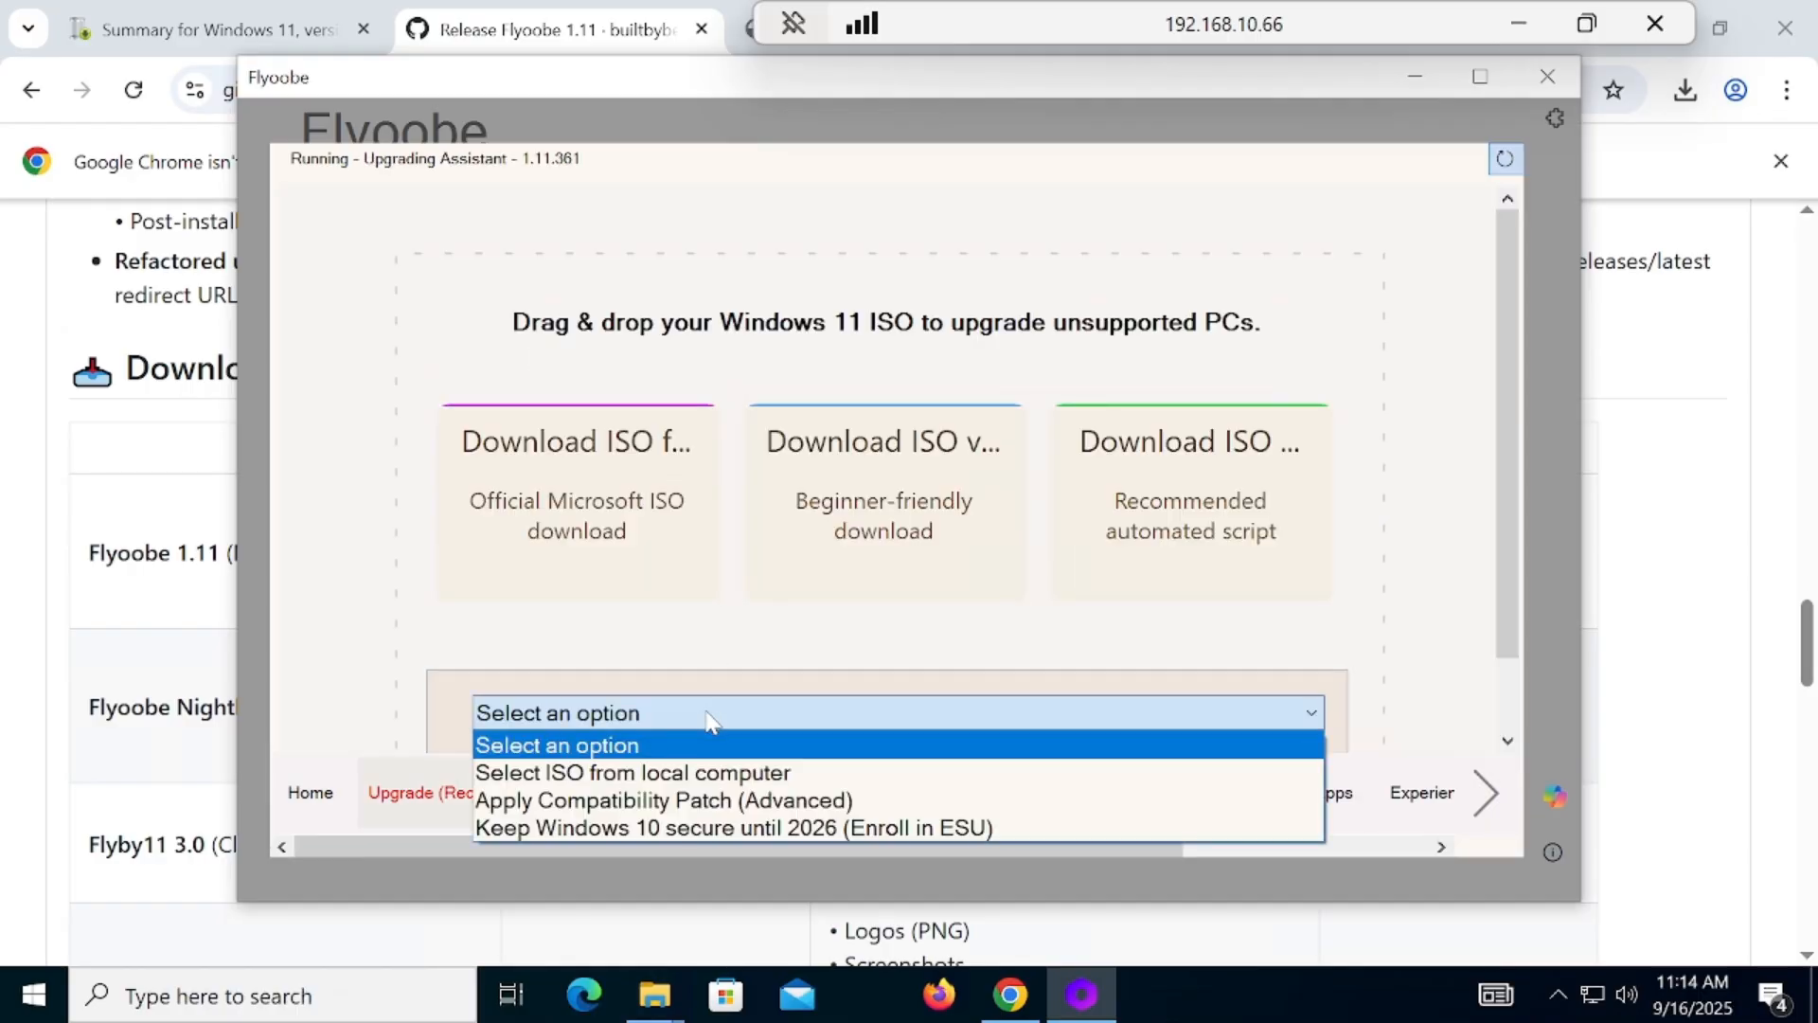
left_click(727, 773)
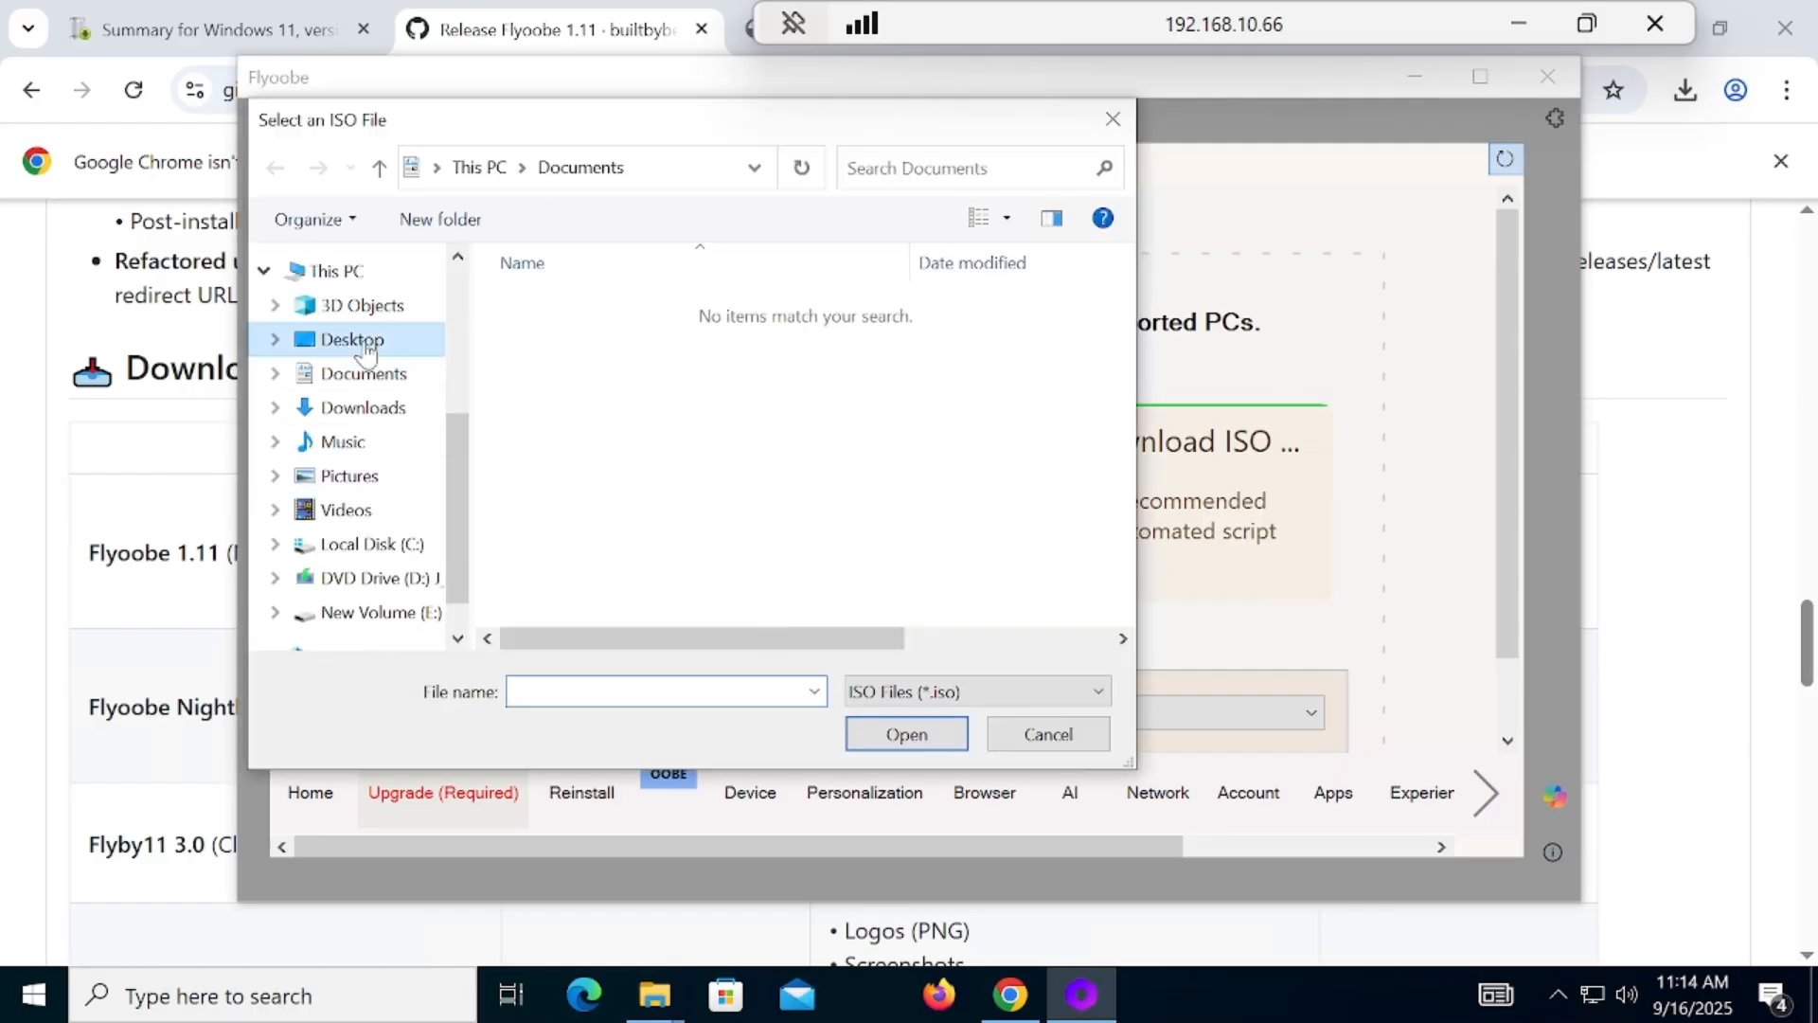
Step: Load the 26100.6713 ISO from the 25h2 folder on the Desktop and acknowledge the success message
left_click(366, 346)
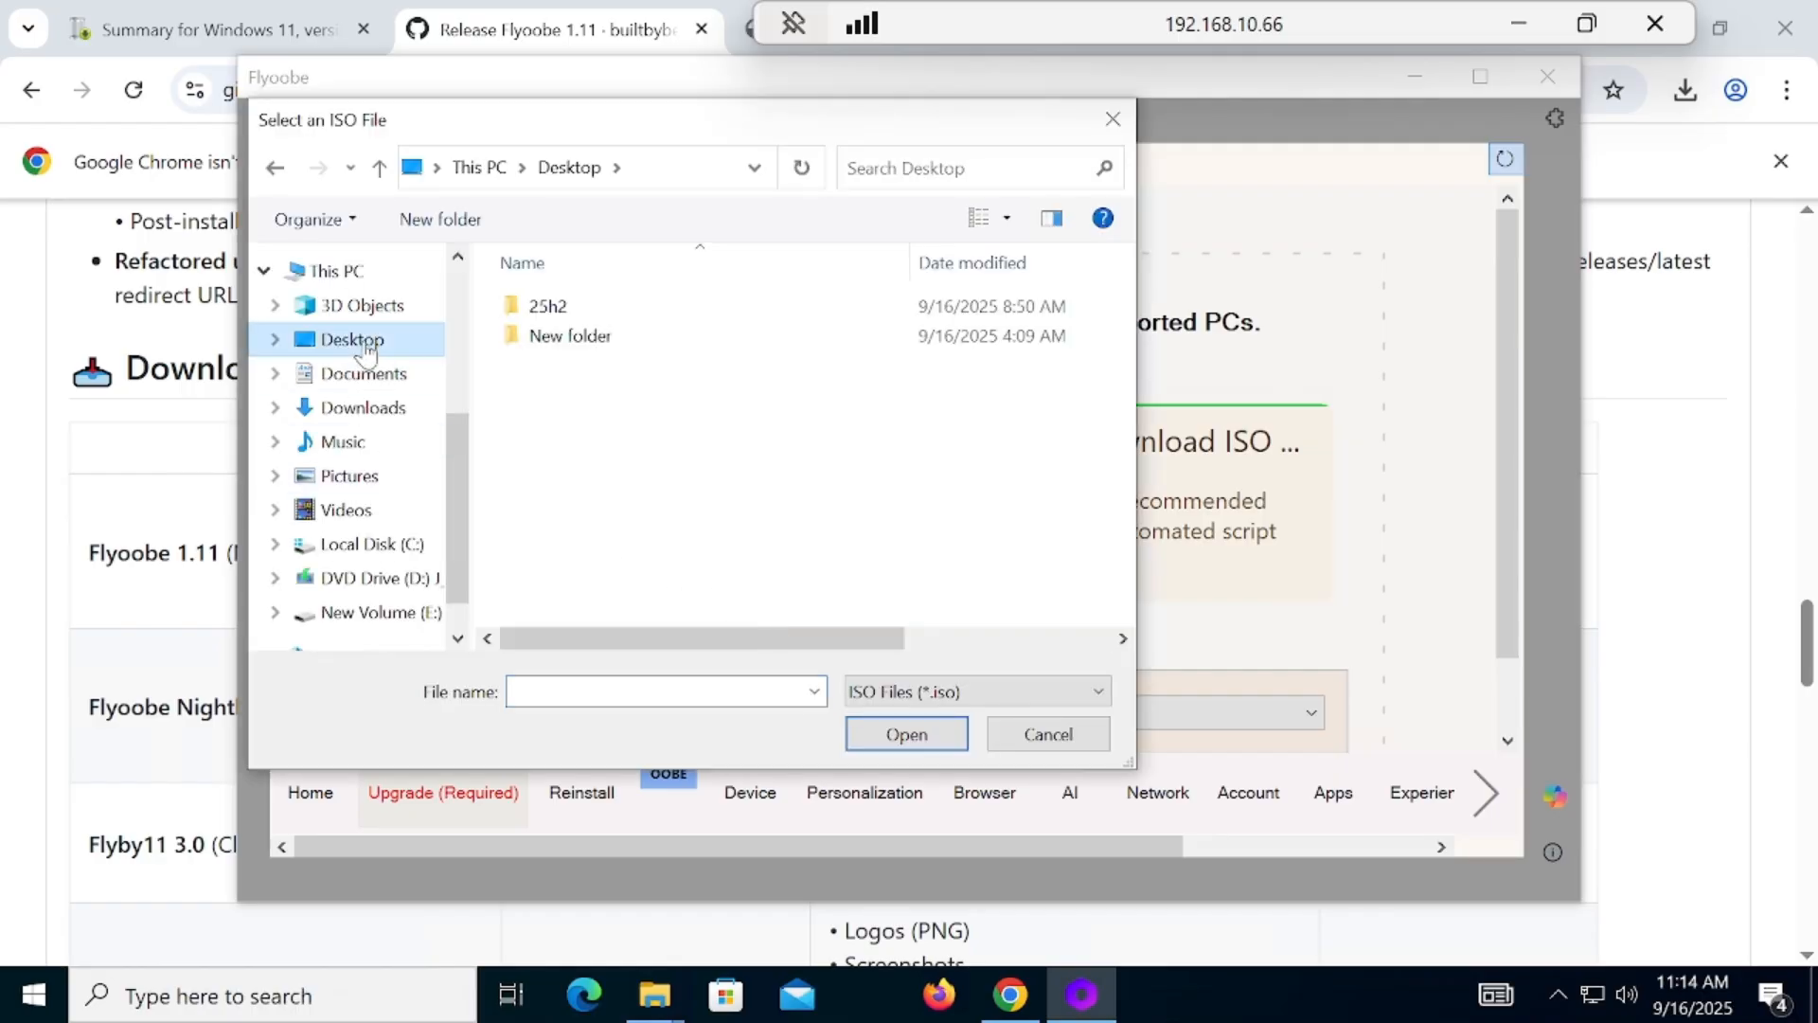
double_click(566, 342)
left_click(379, 169)
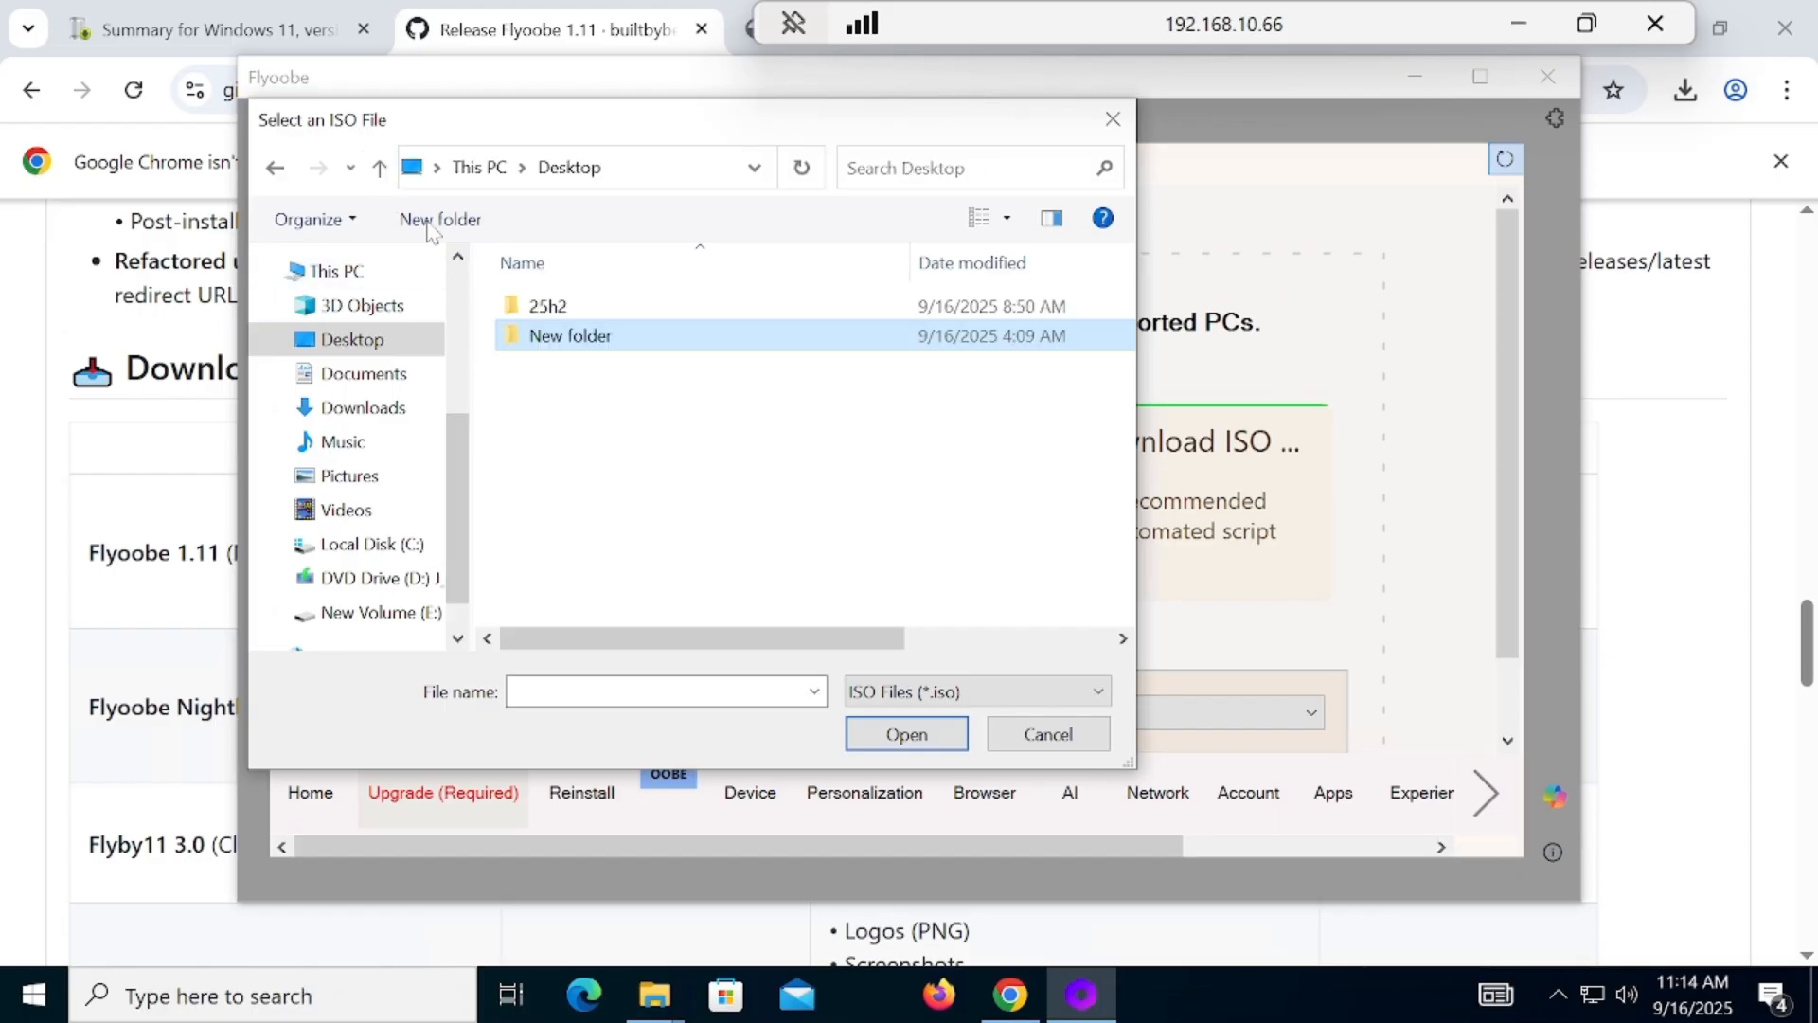
double_click(548, 306)
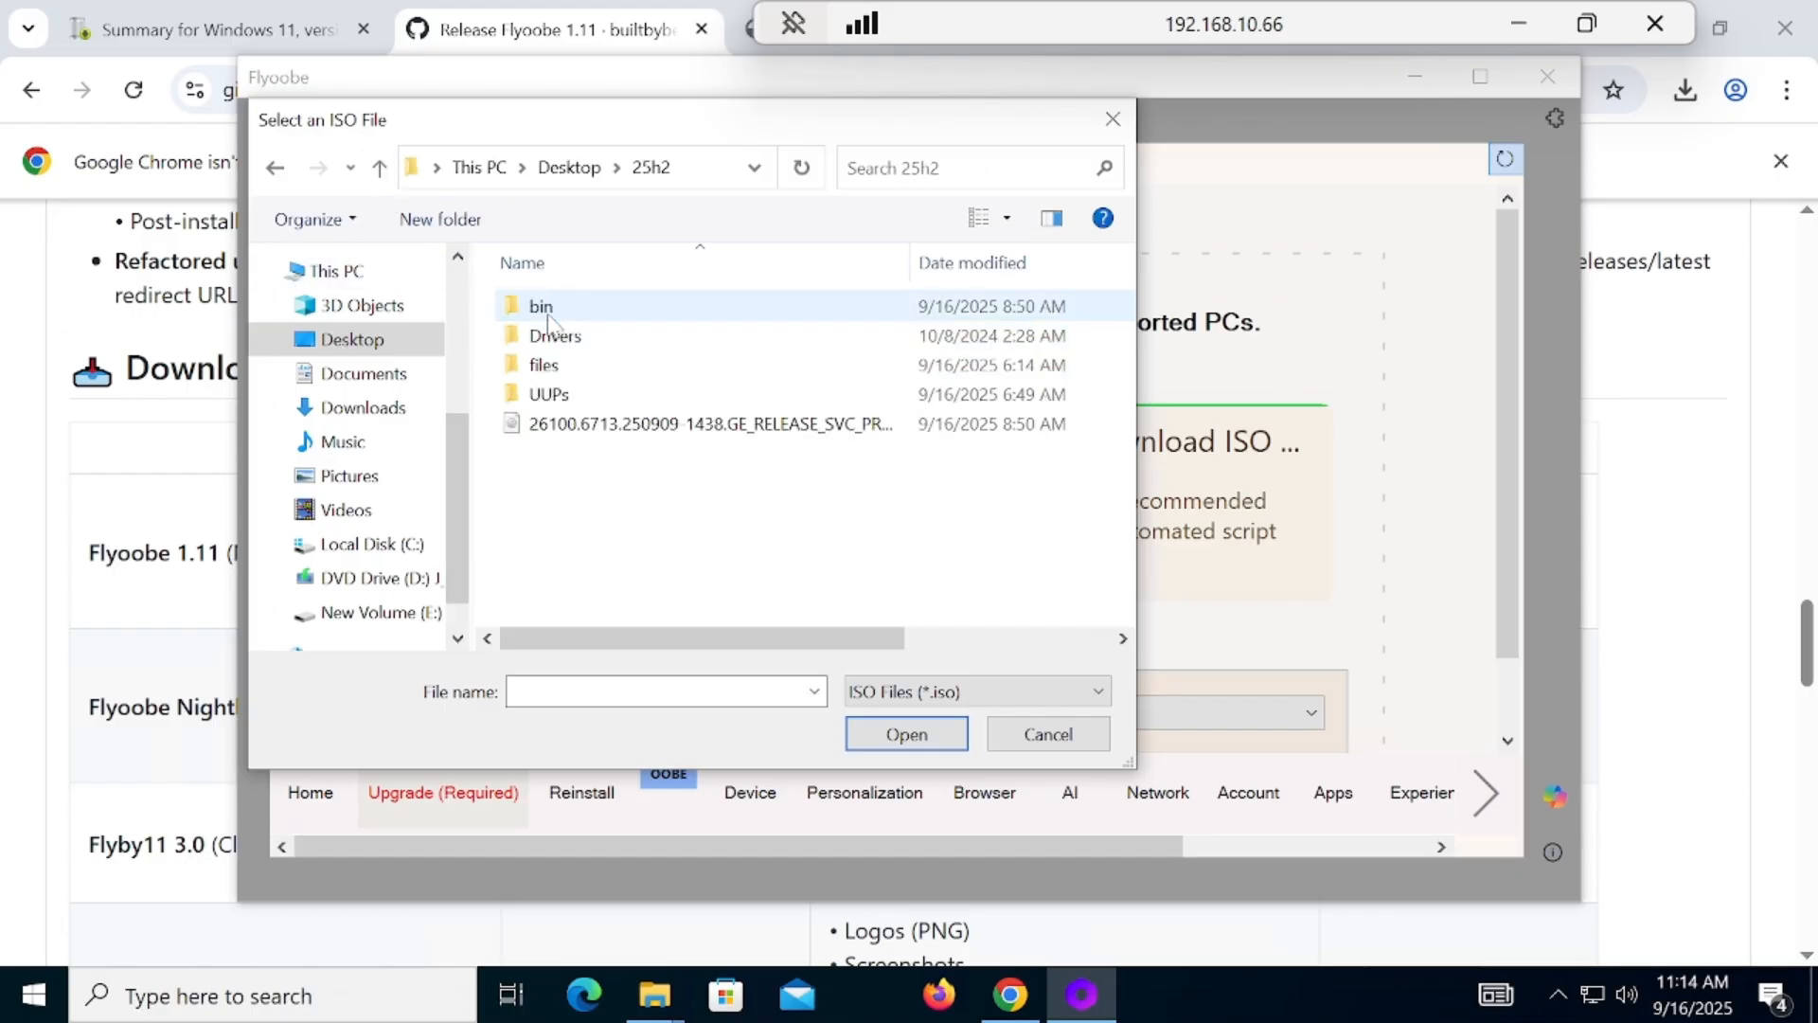
double_click(625, 428)
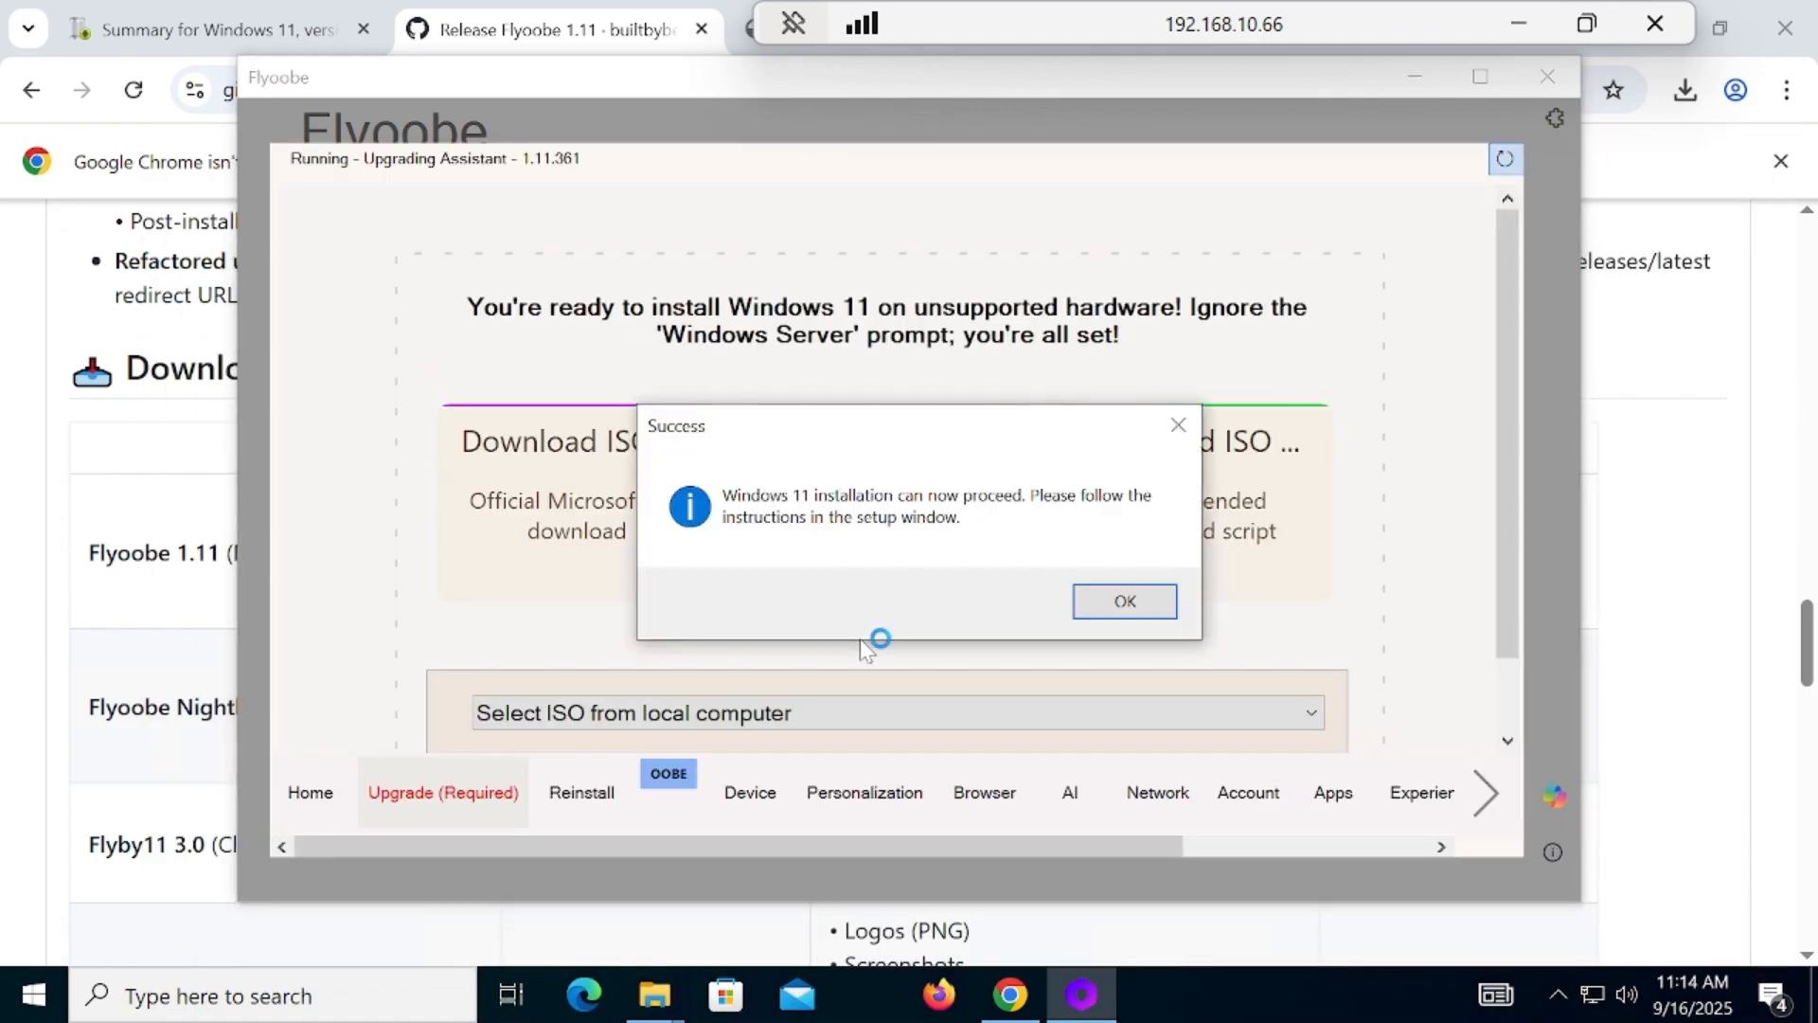
left_click(1143, 600)
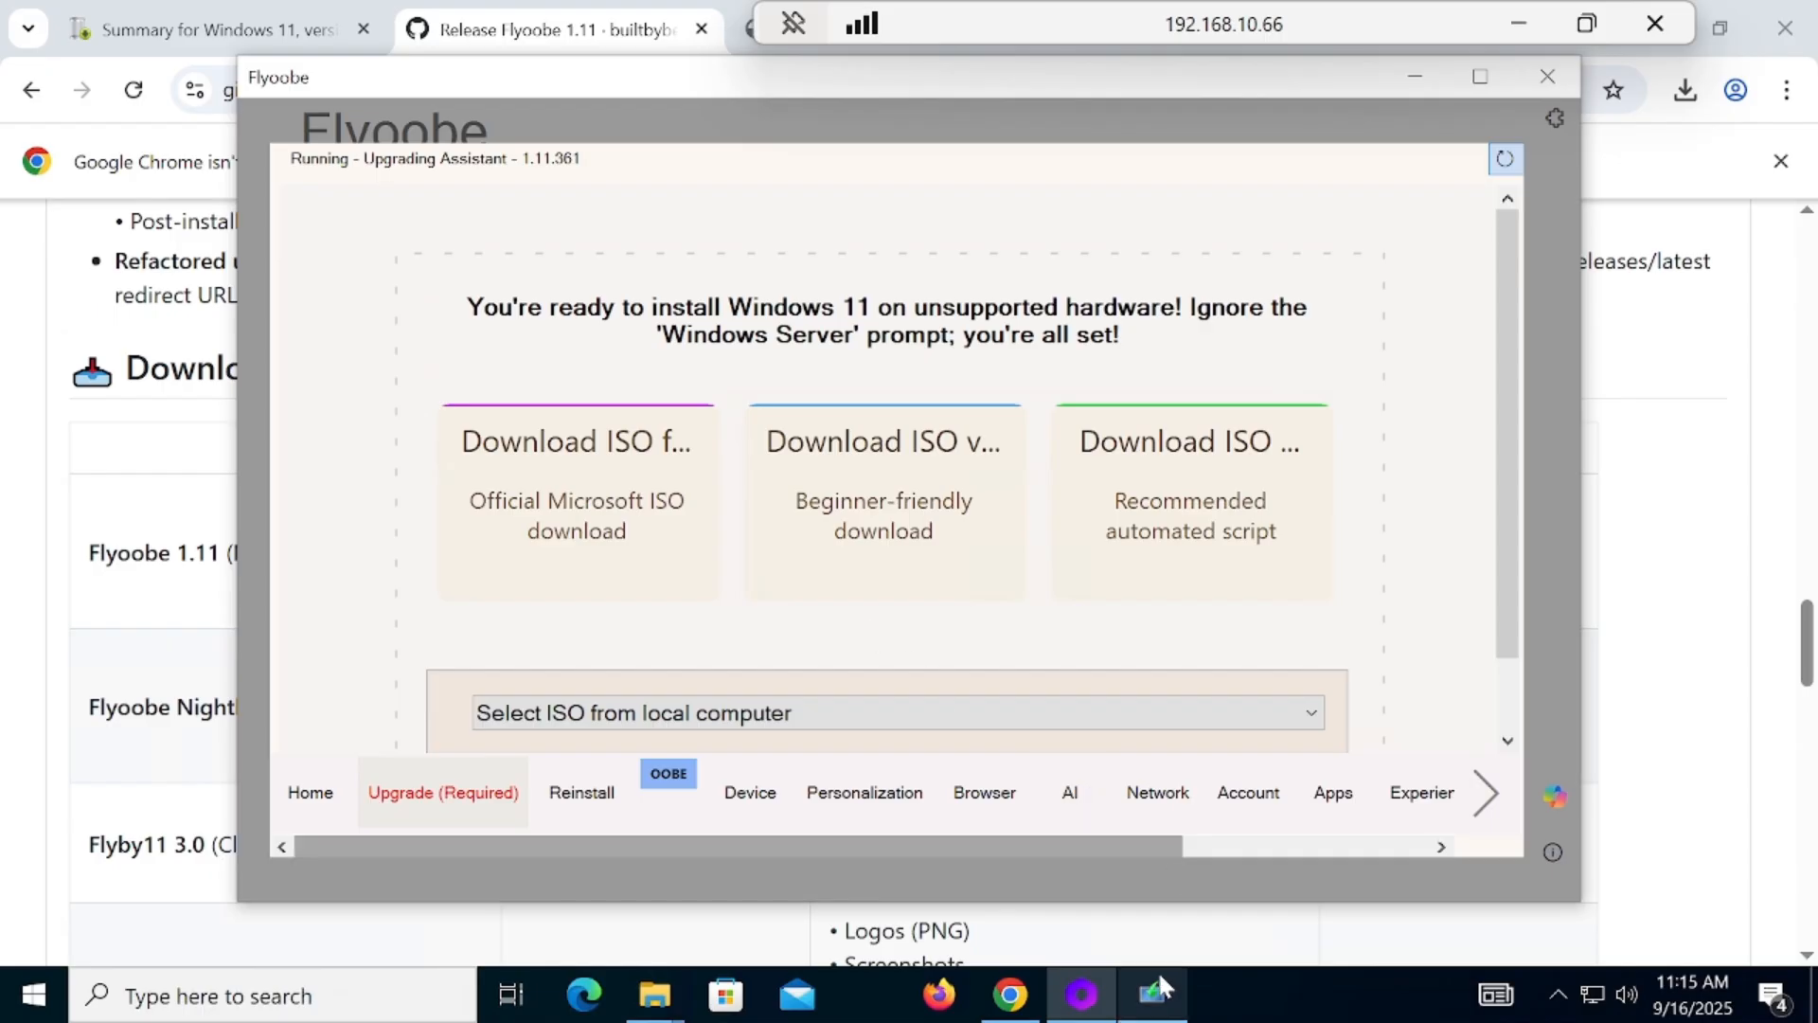
Step: Bring up the Windows Server Setup window and set its update download choice to Not right now
mouse_move(1158, 999)
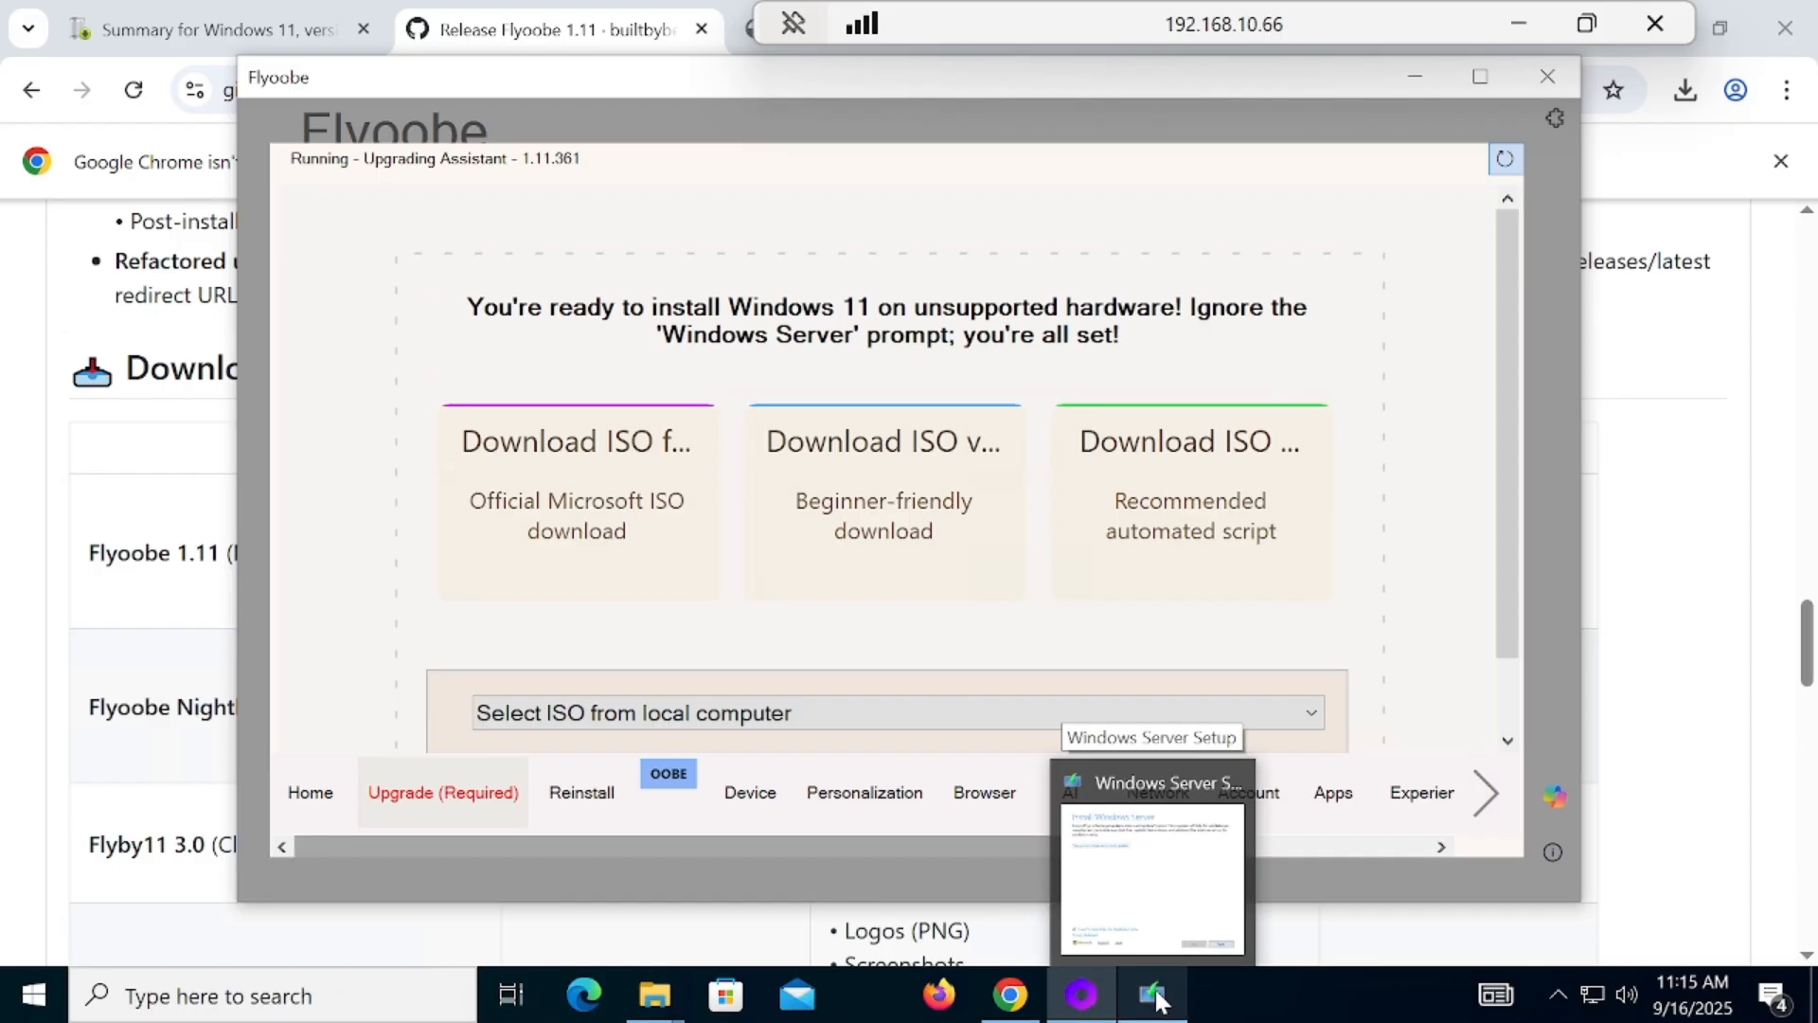
left_click(1157, 999)
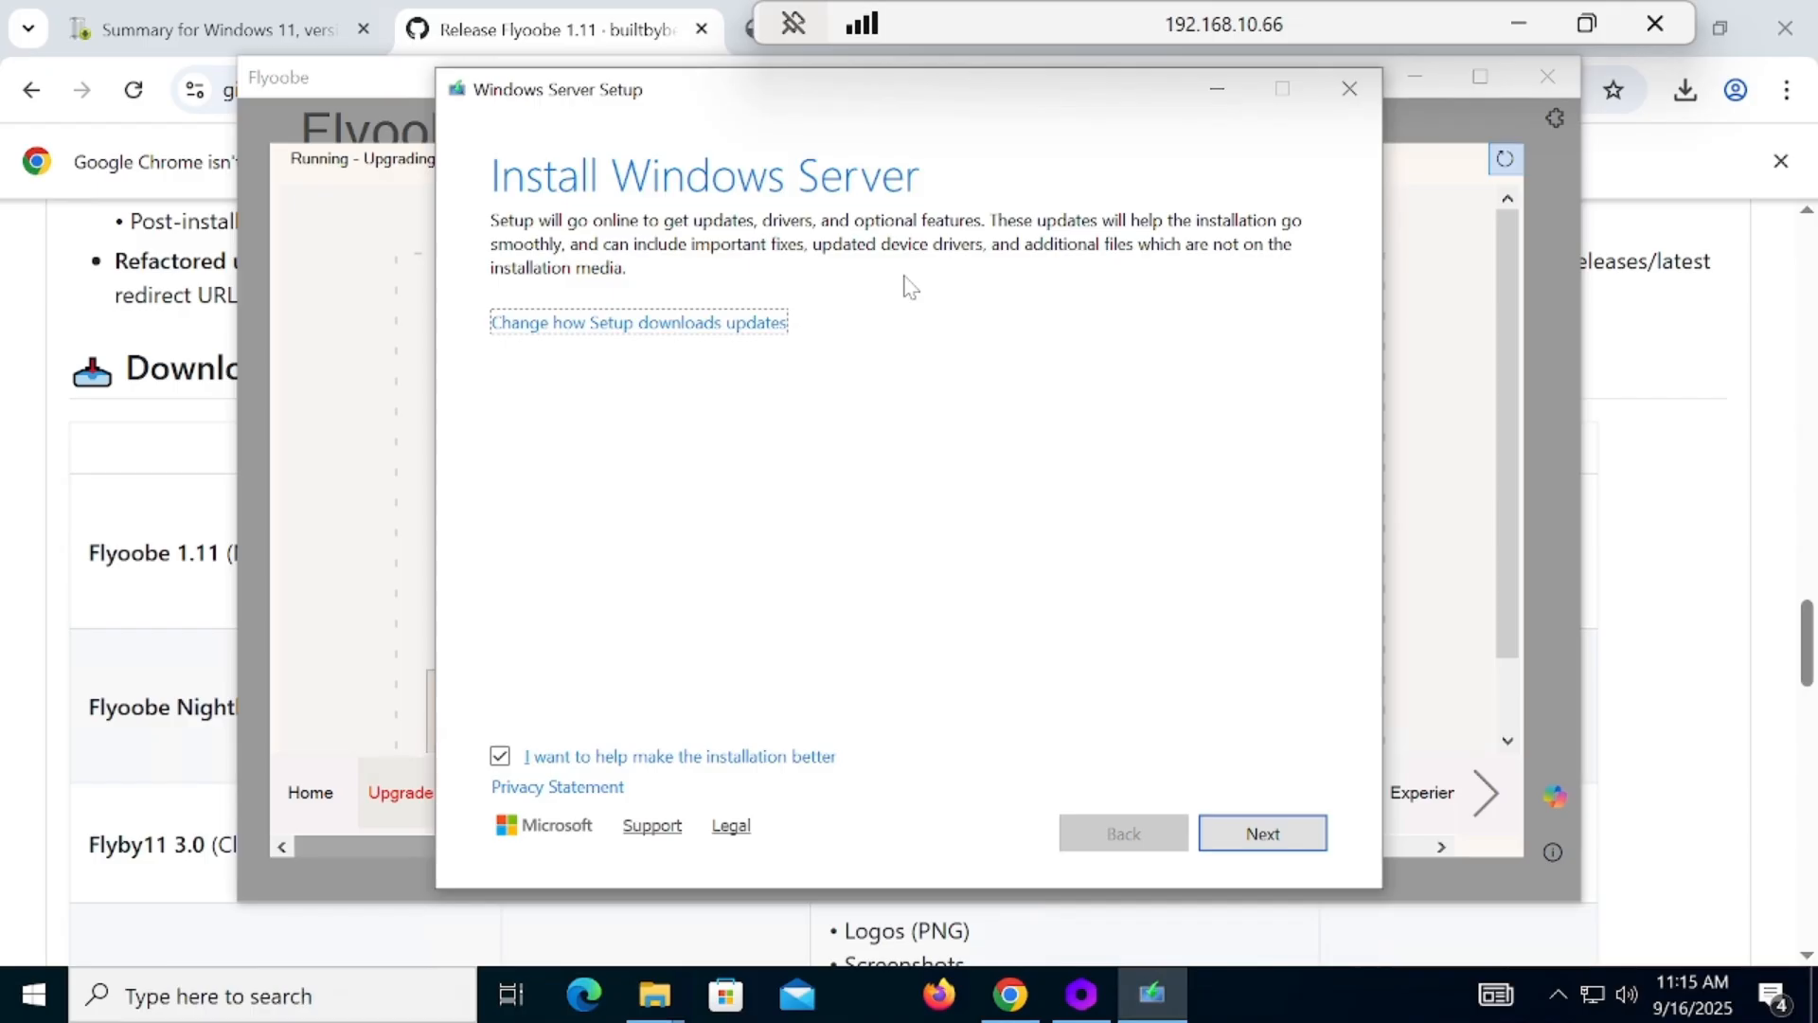
left_click(513, 326)
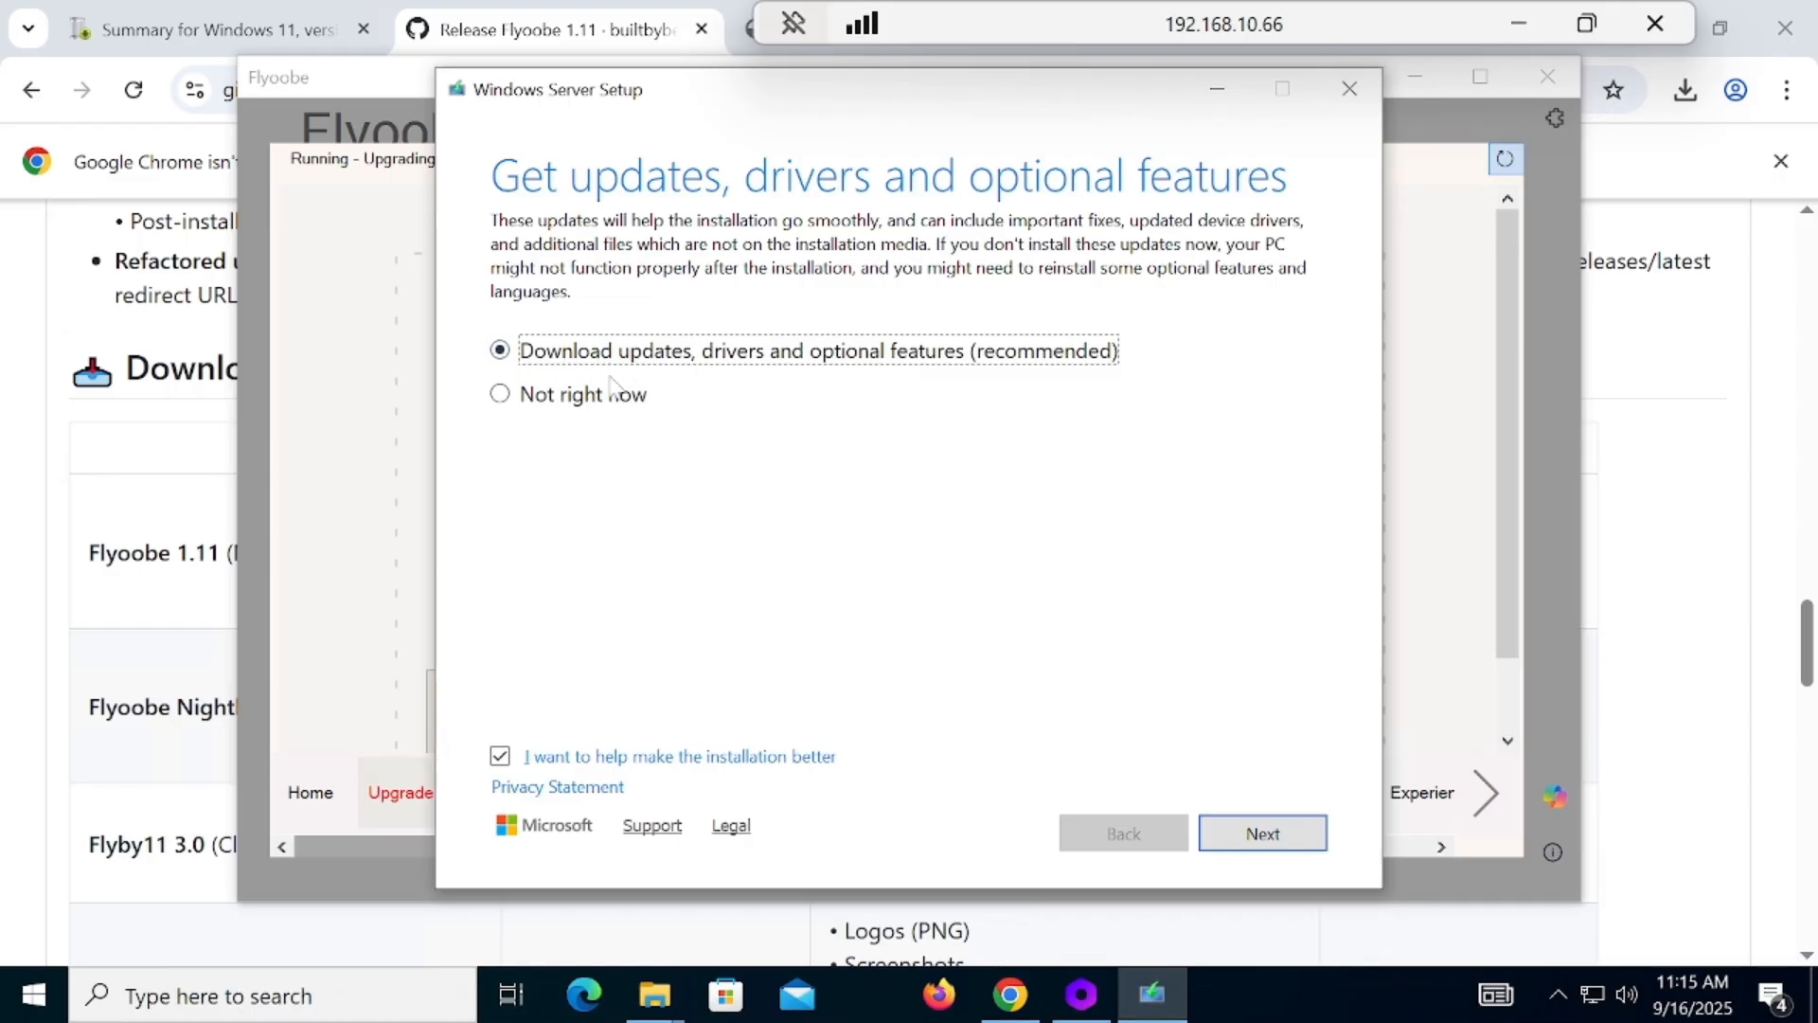
left_click(505, 397)
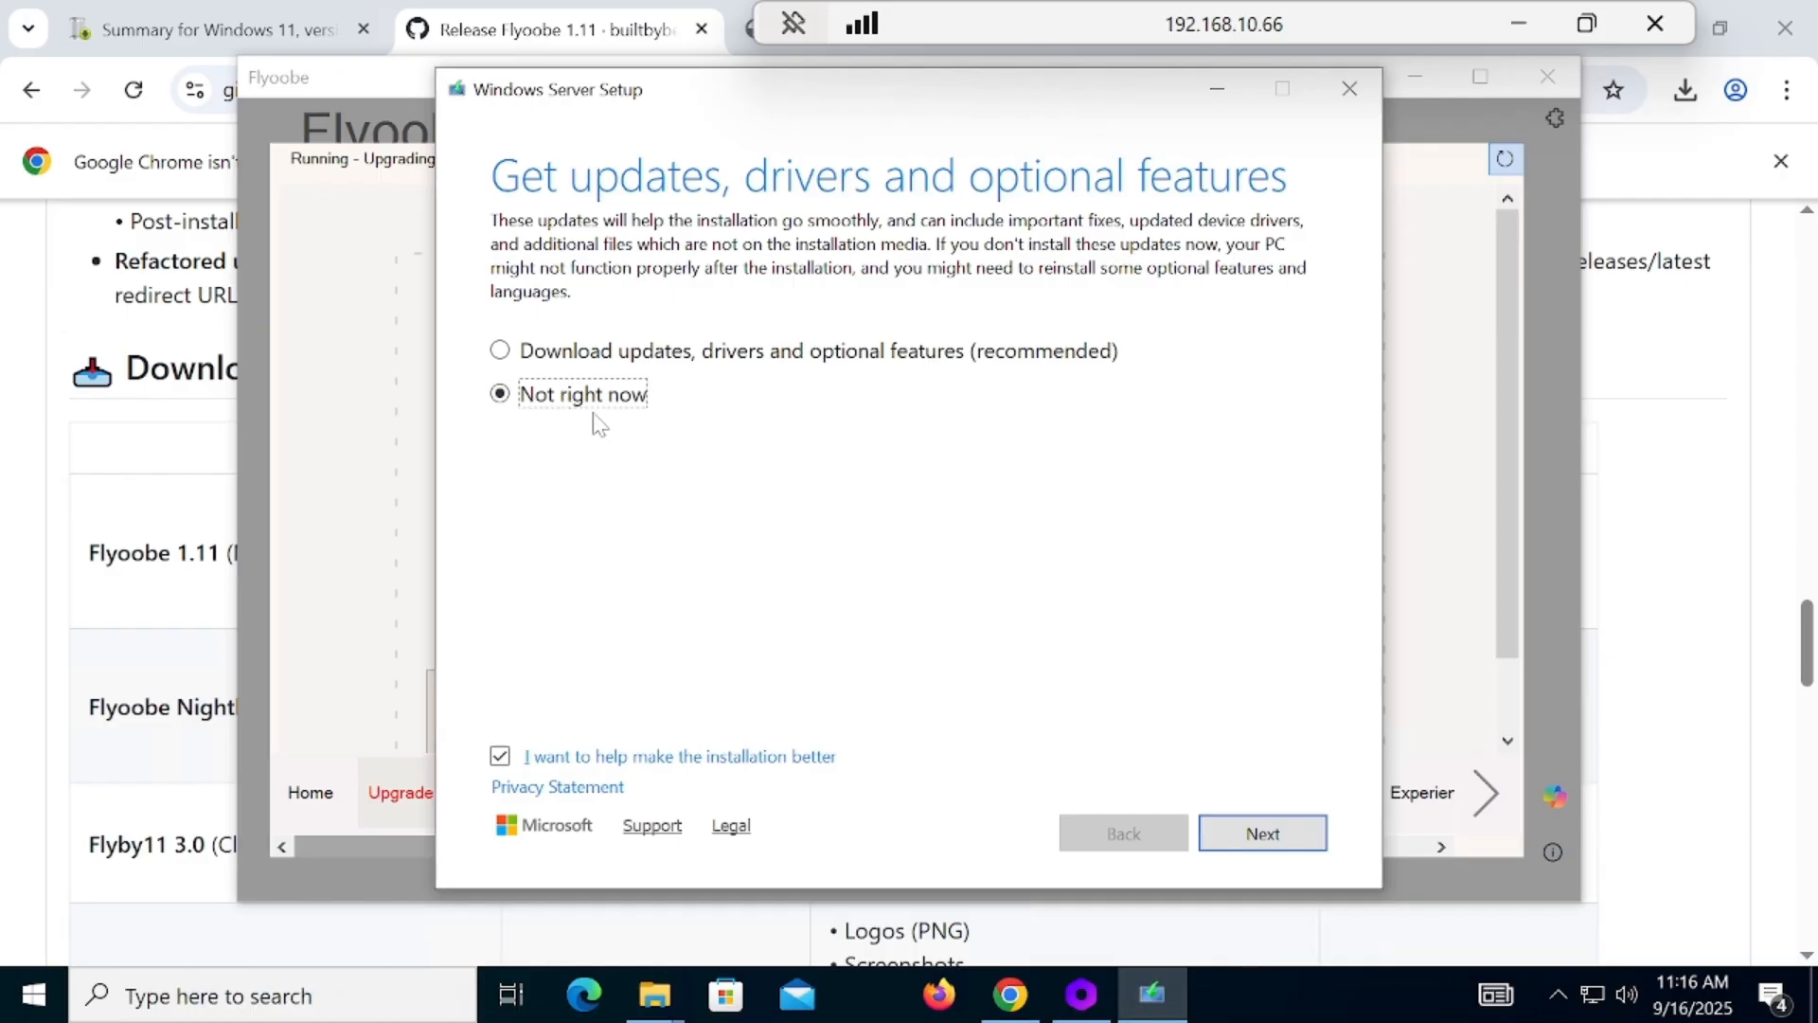
left_click(1267, 831)
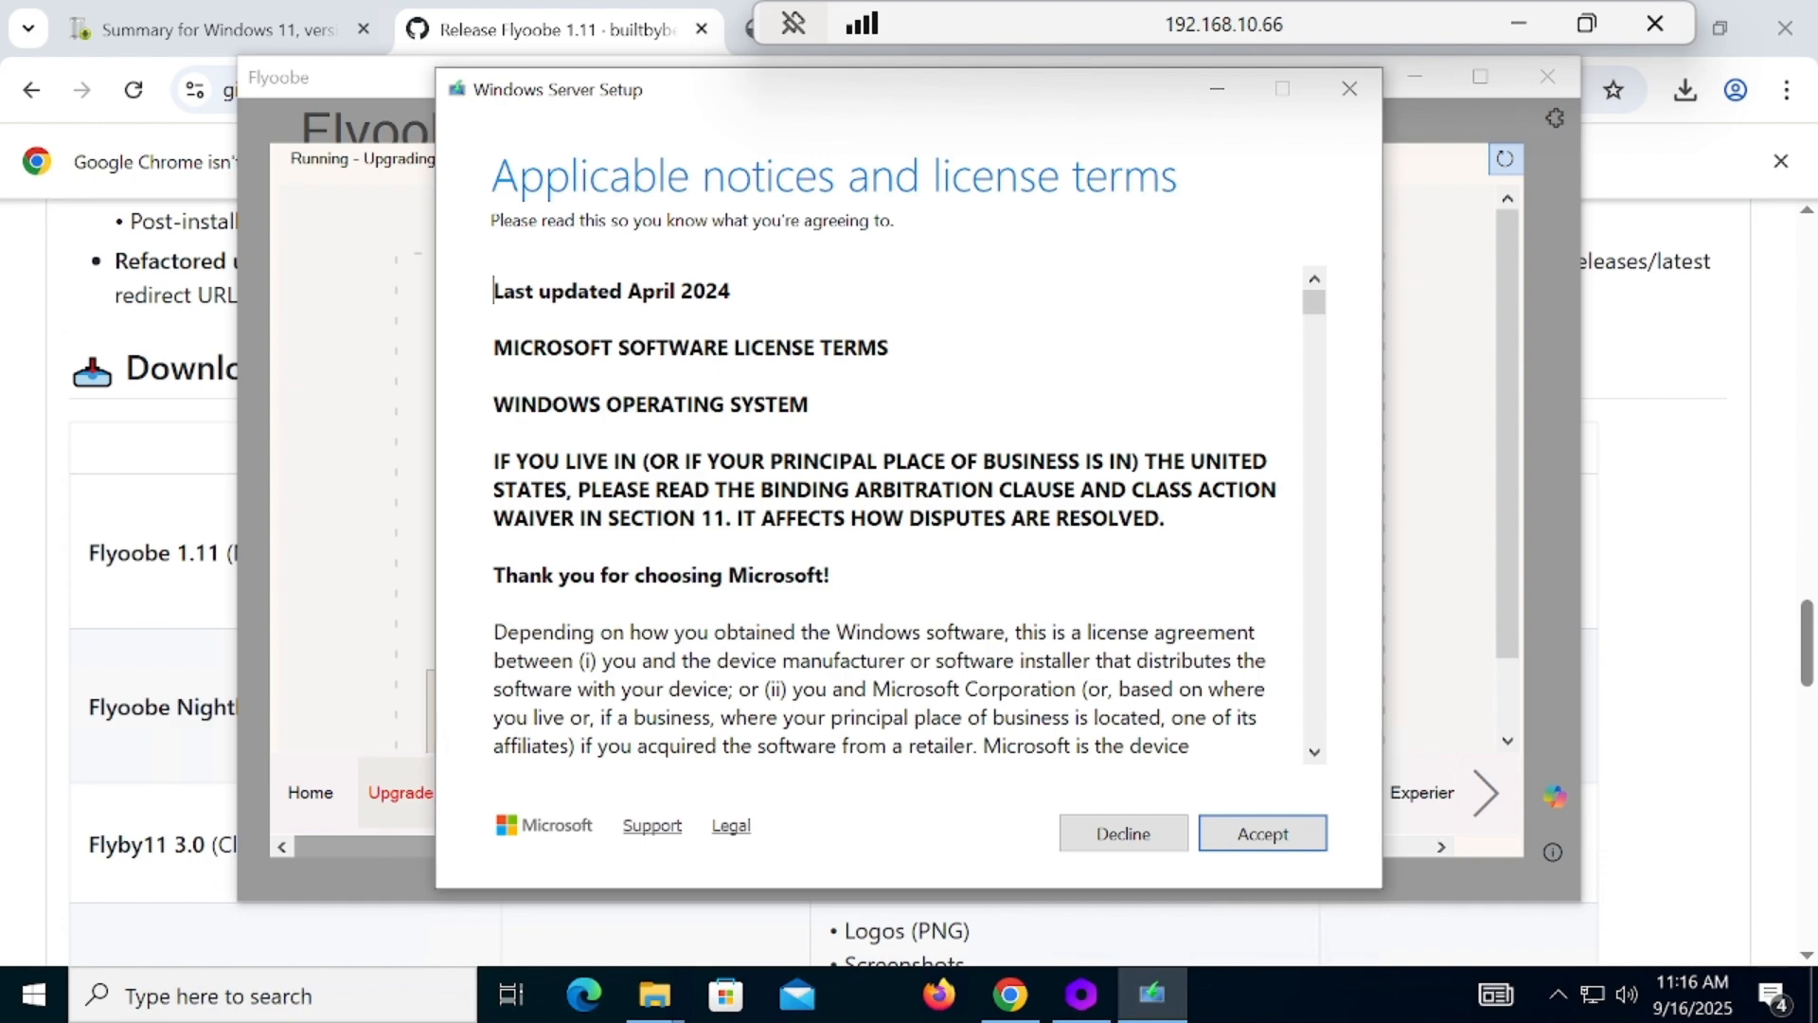
Step: Accept the license terms and continue setup with Keep files, settings, and apps
left_click(1269, 838)
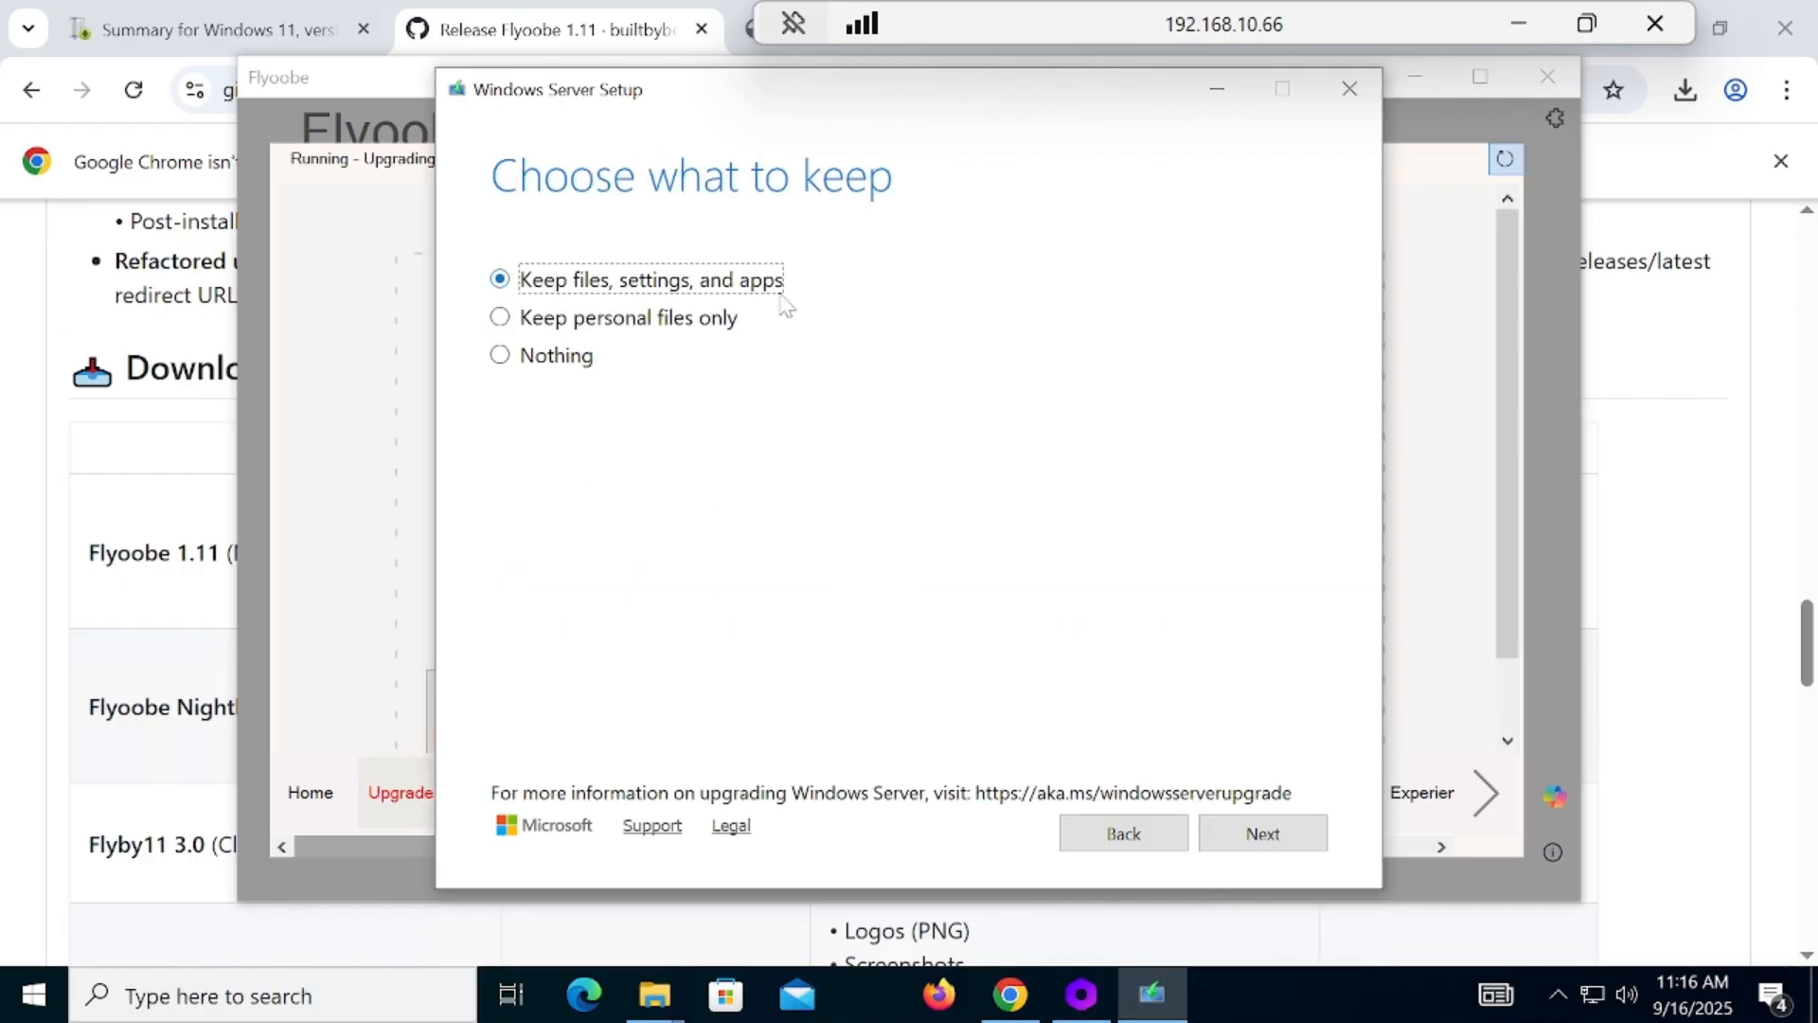
left_click(1289, 846)
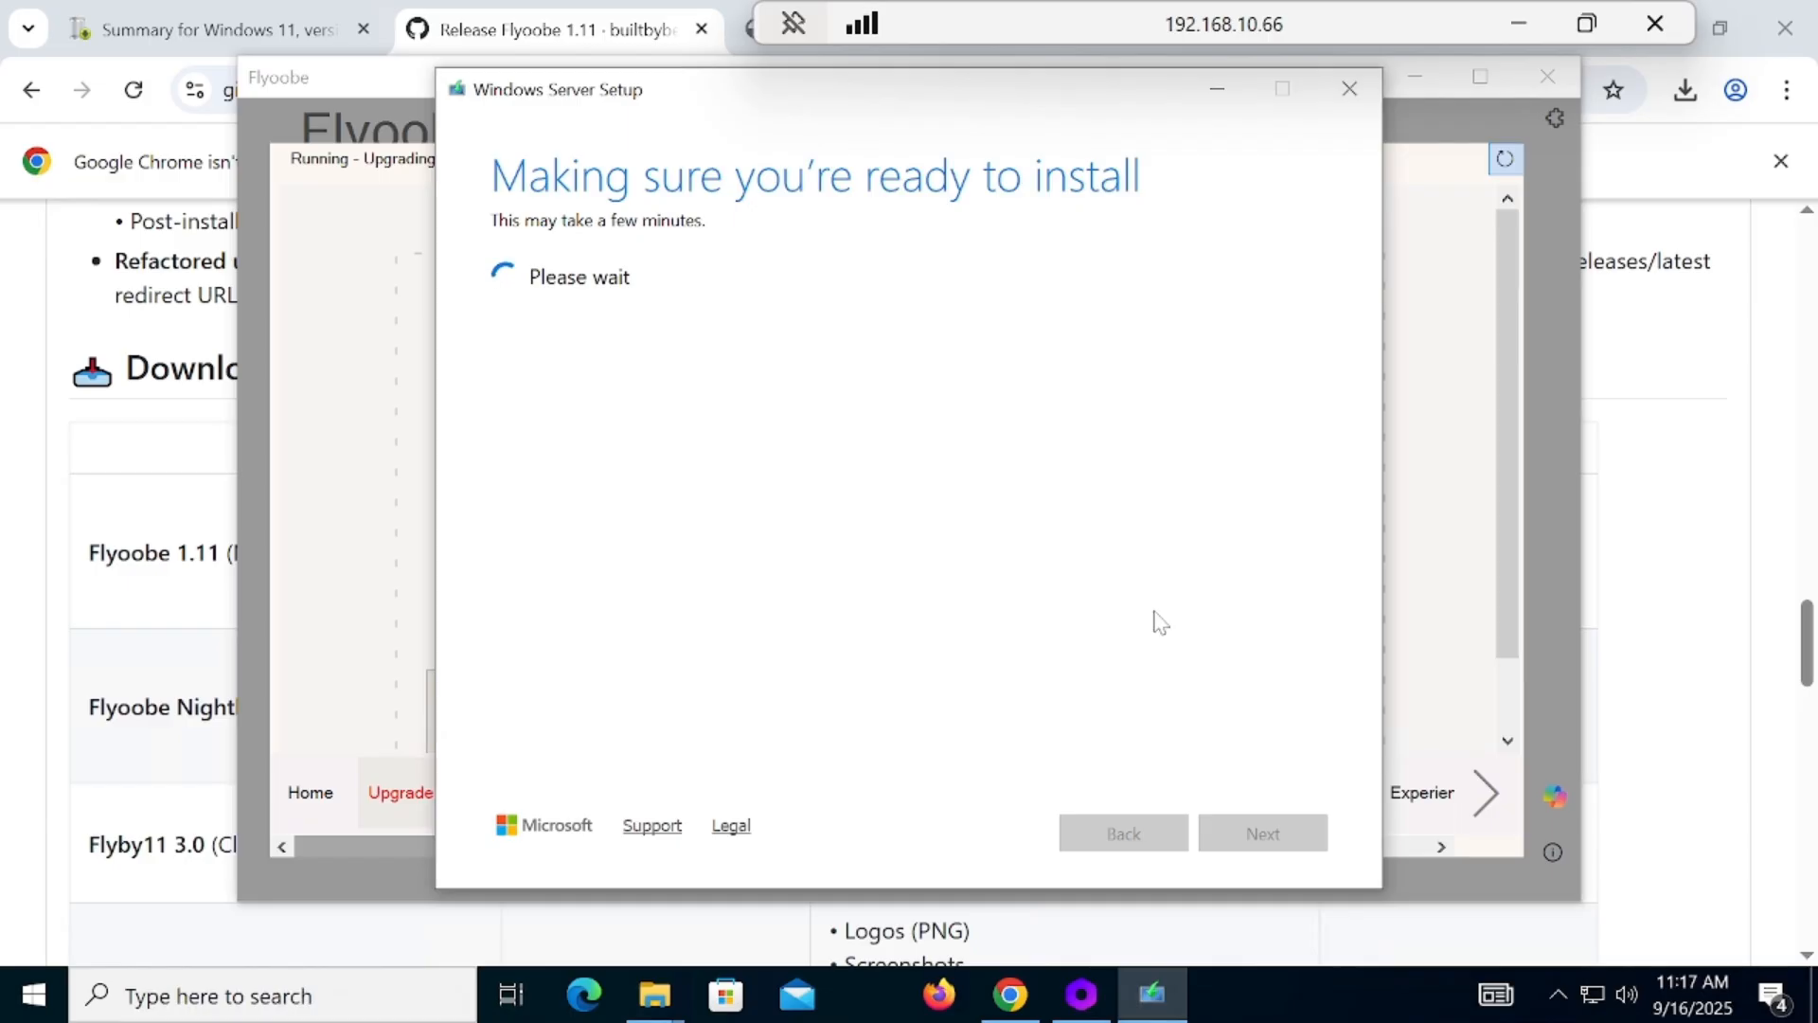
left_click(1512, 19)
left_click(1420, 717)
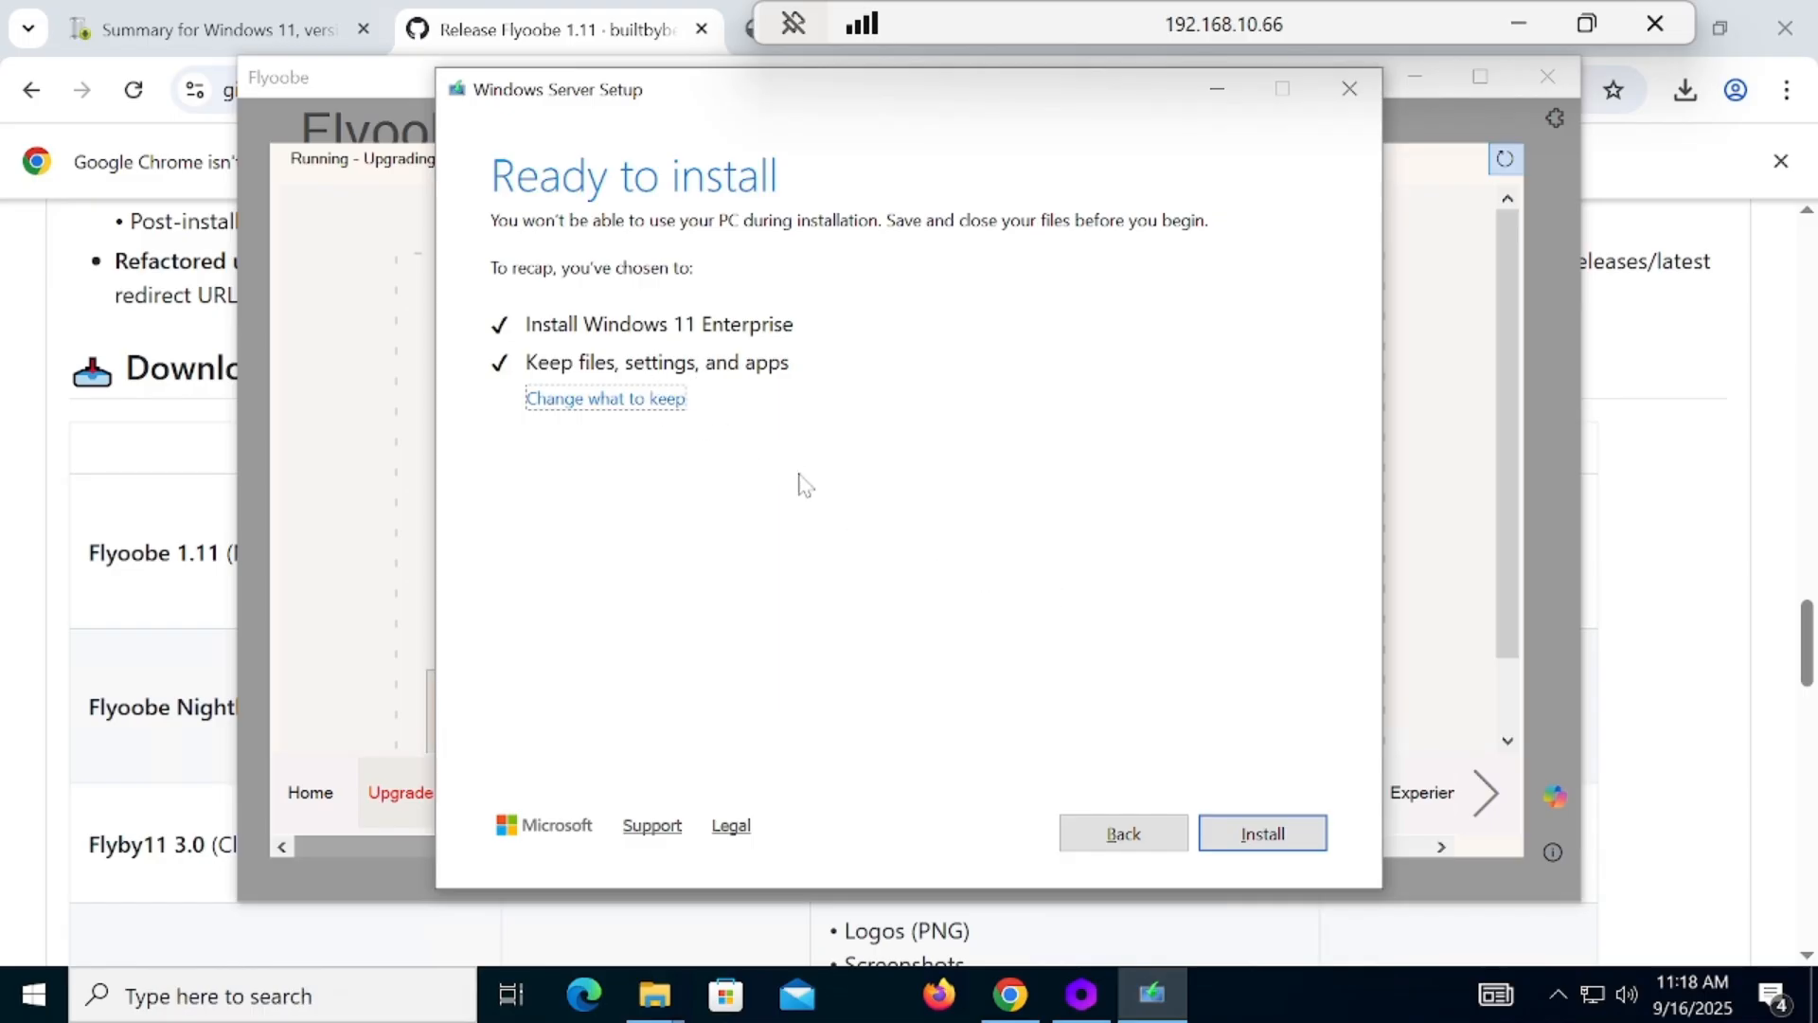
Step: Start the Windows 11 Enterprise installation from the Ready to install page
left_click(1269, 835)
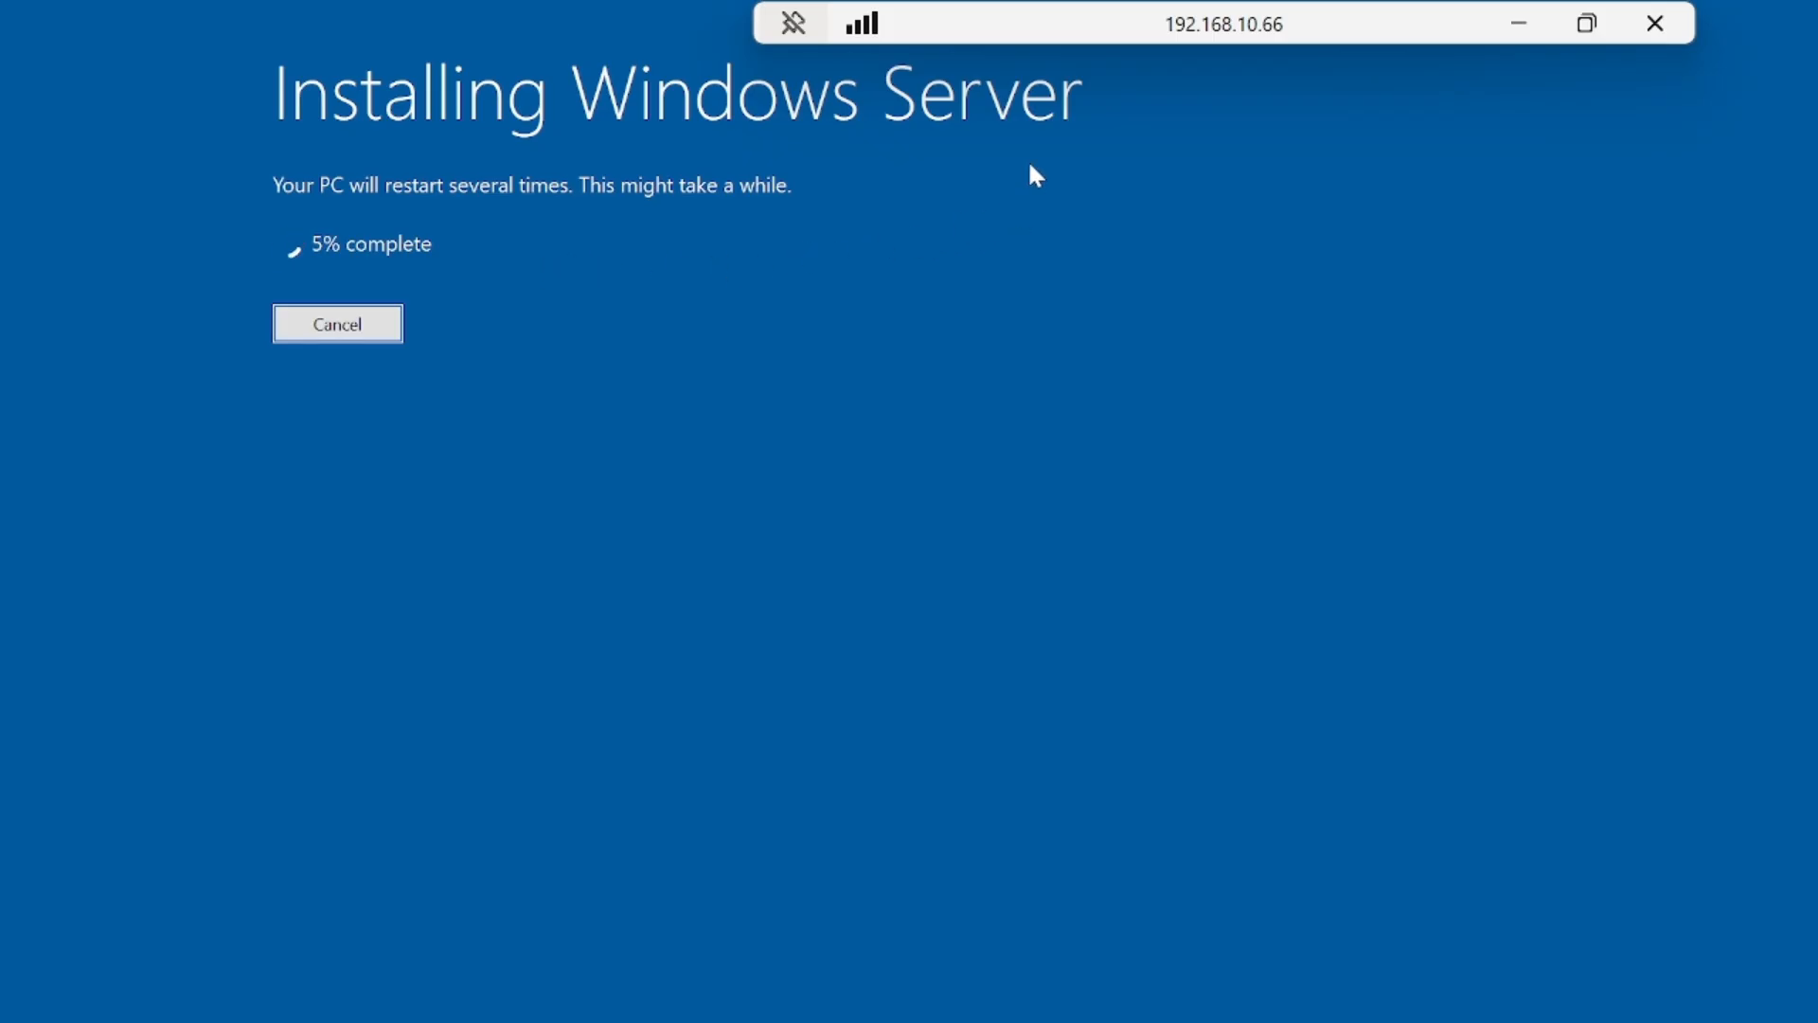
left_click(1519, 26)
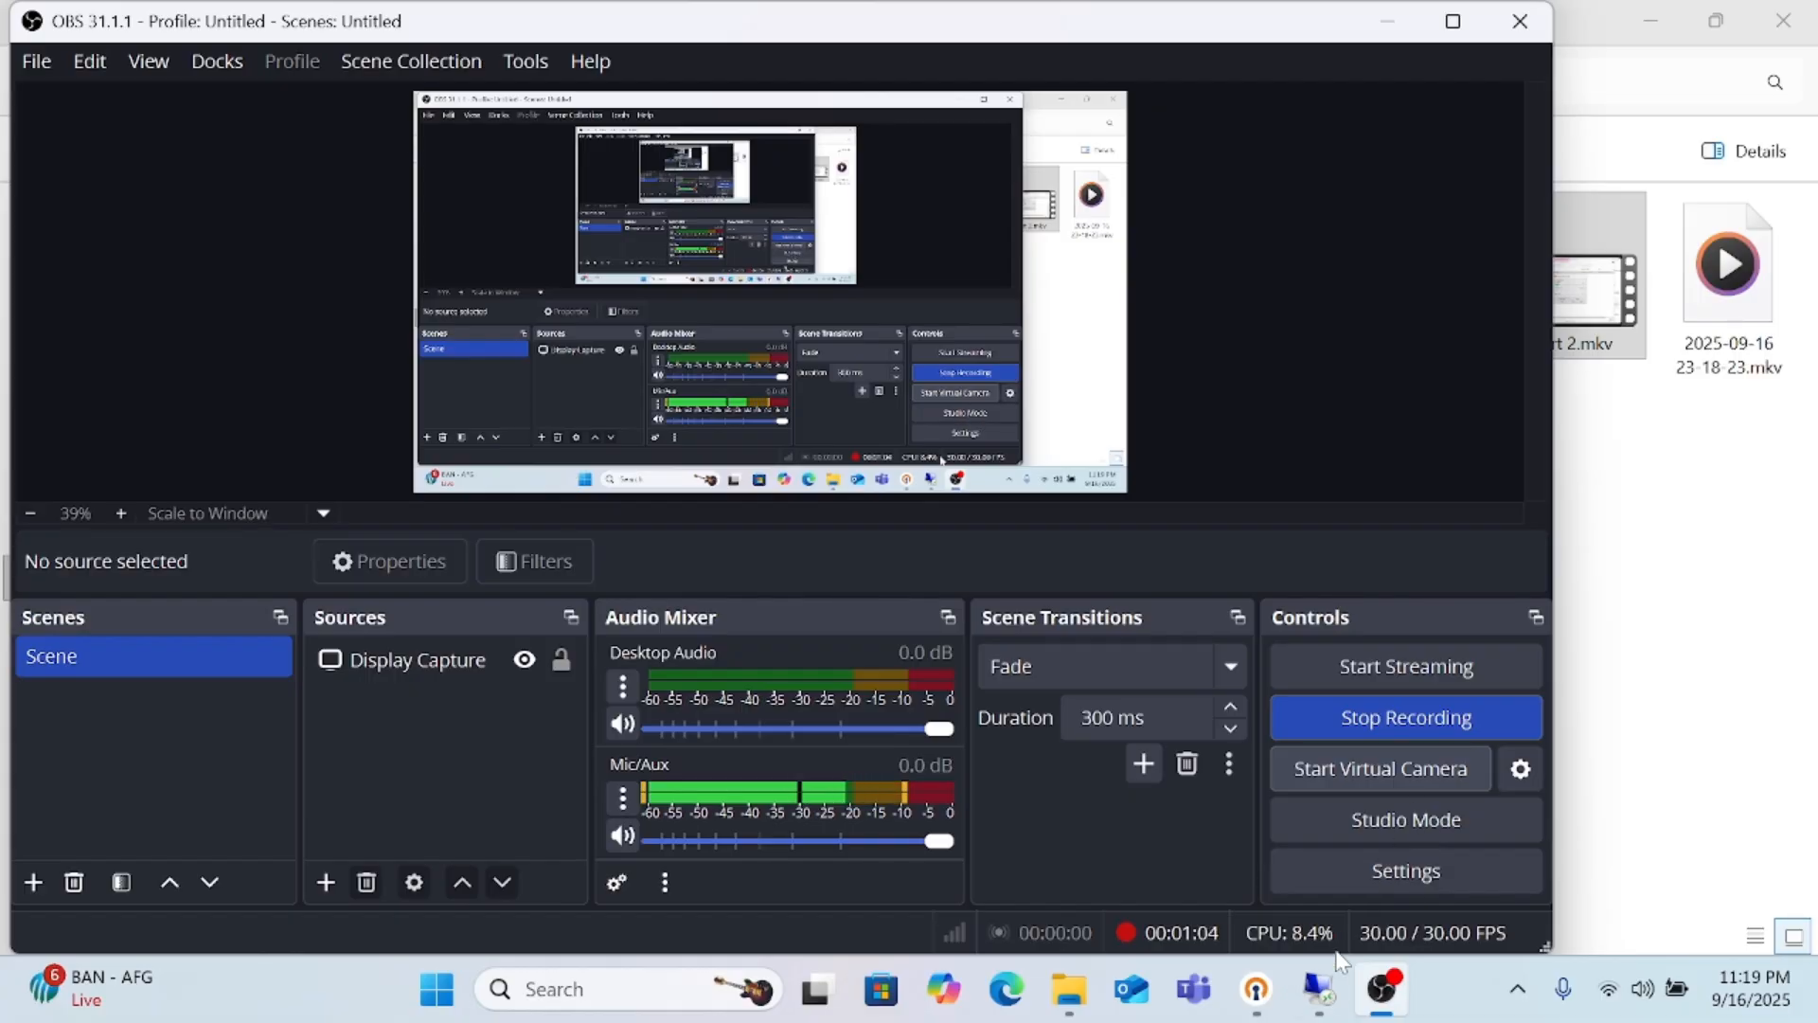
left_click(1319, 990)
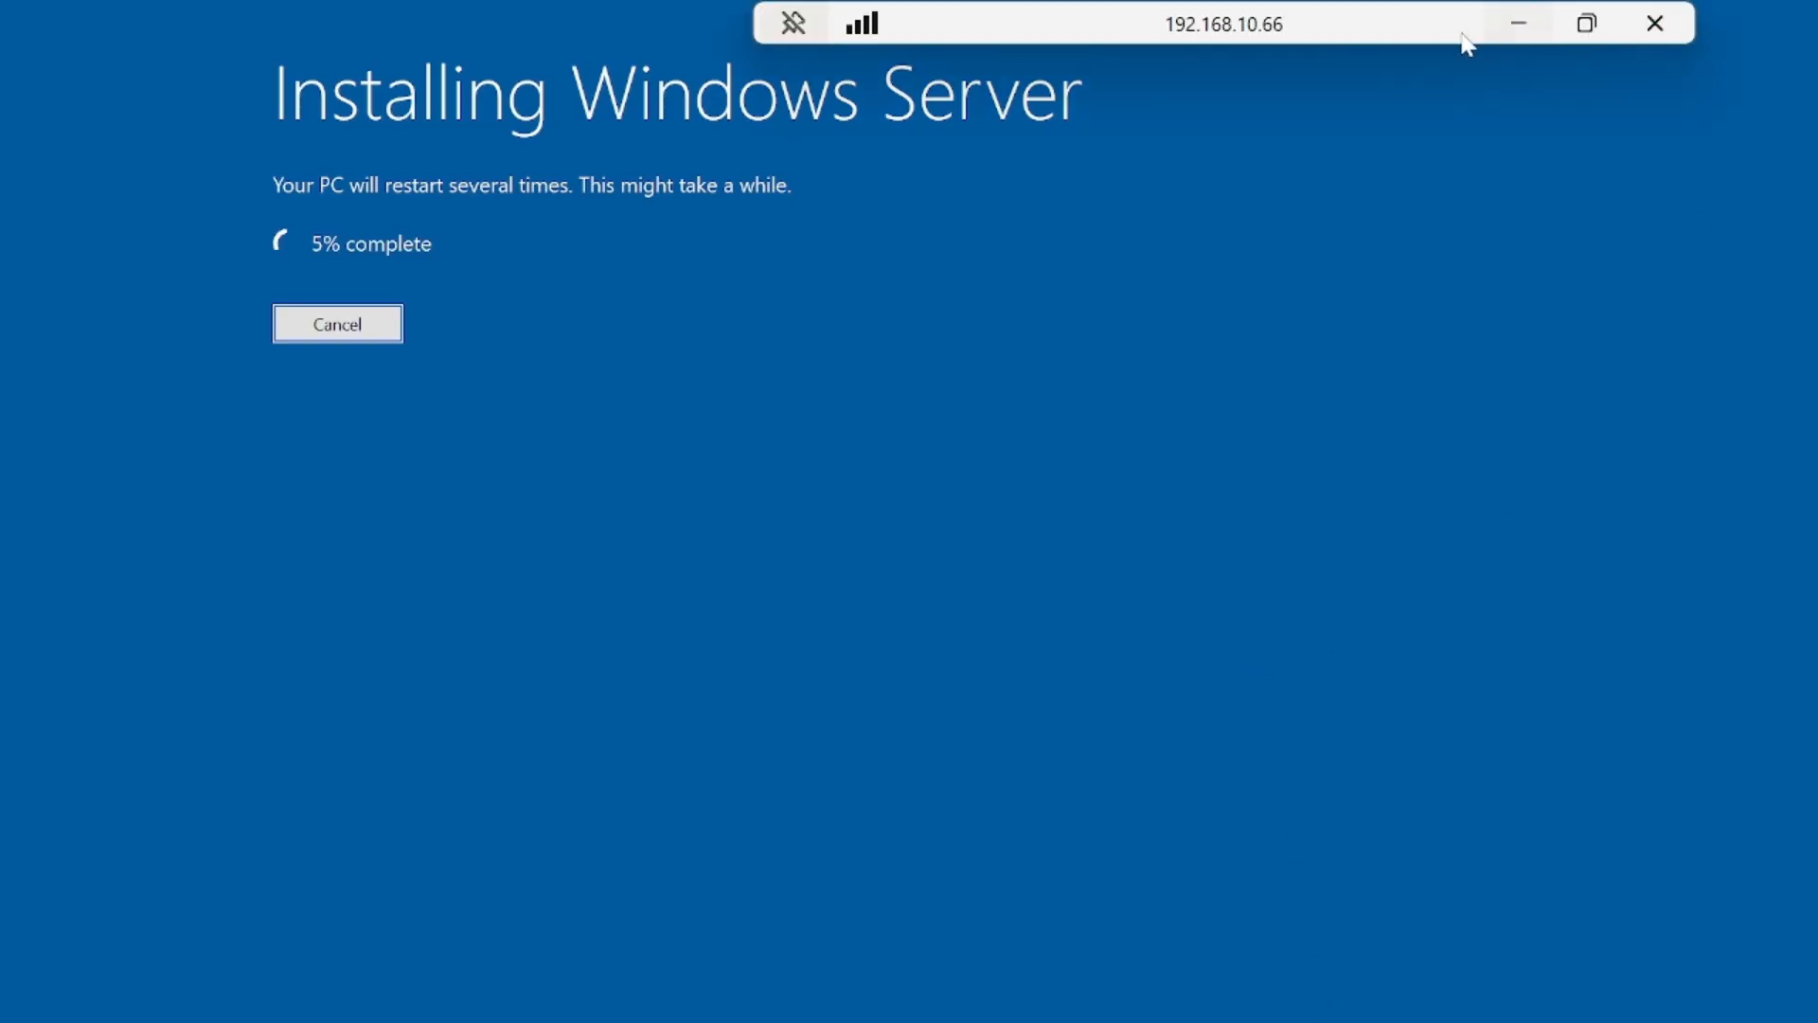
left_click(1519, 23)
left_click(1408, 716)
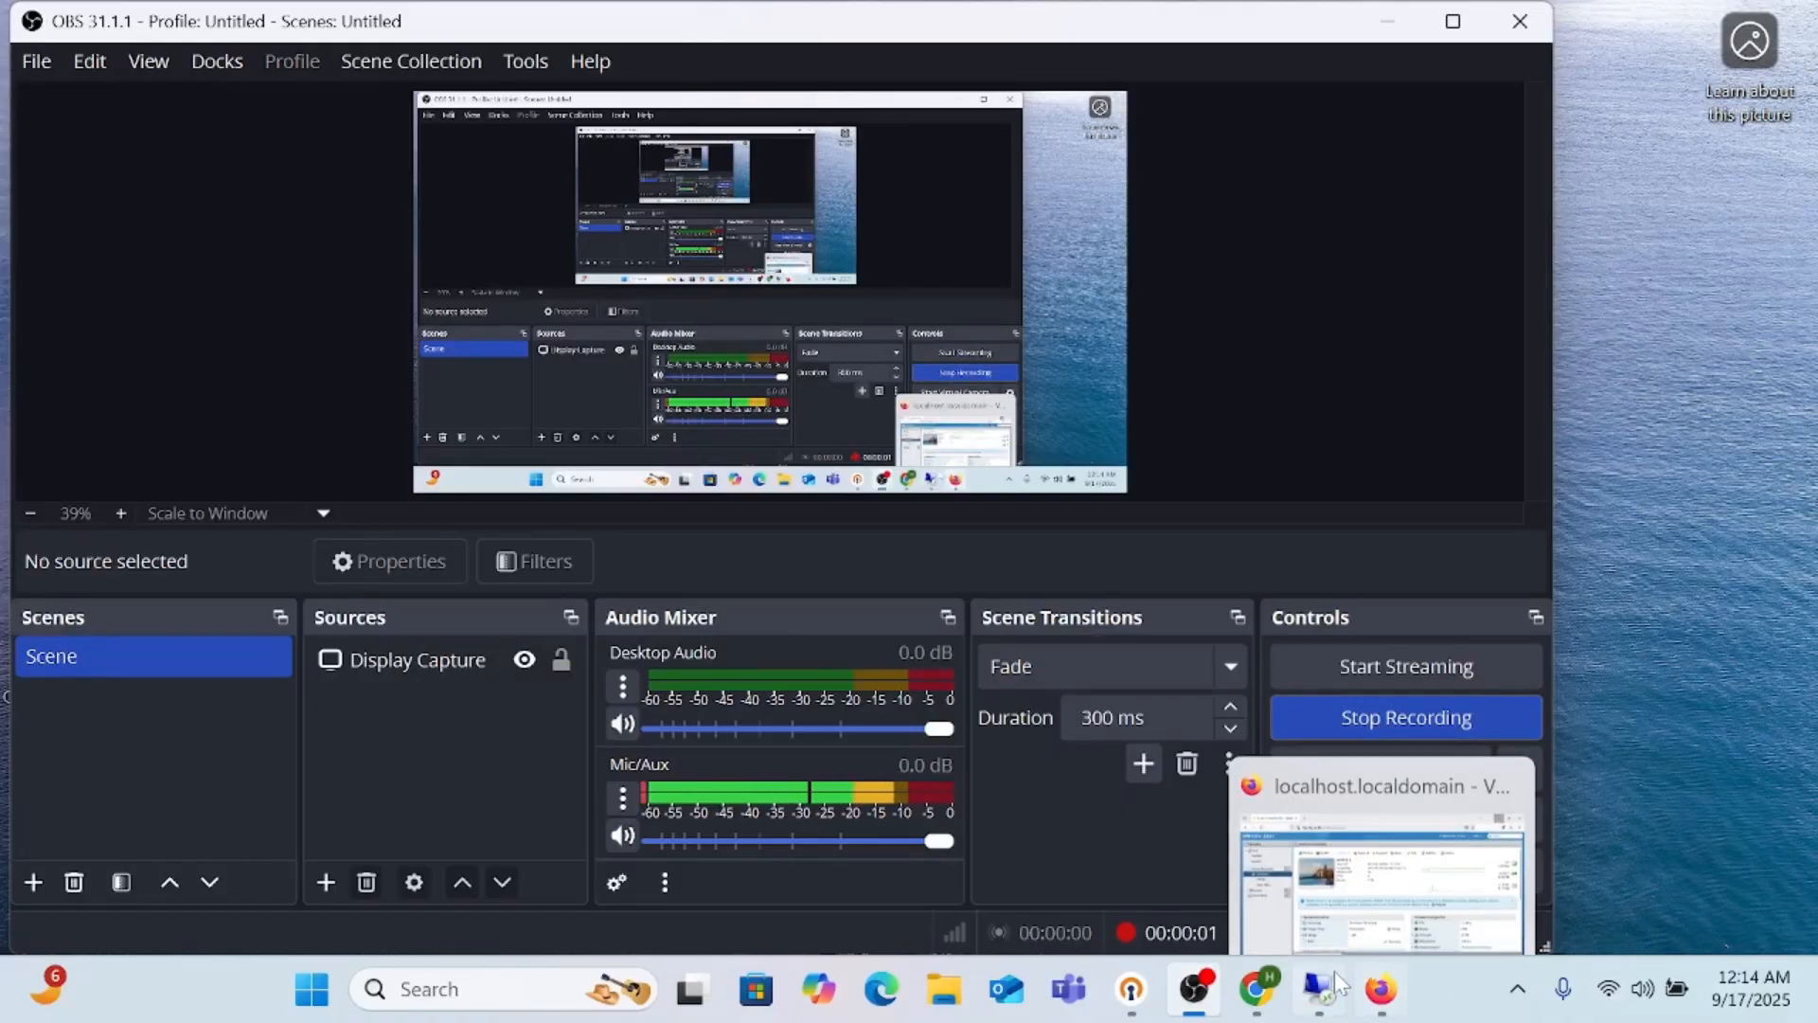
Step: Switch back to the Remote Desktop session, search for "acti" and examine the activation state details in Activation settings
mouse_move(1326, 993)
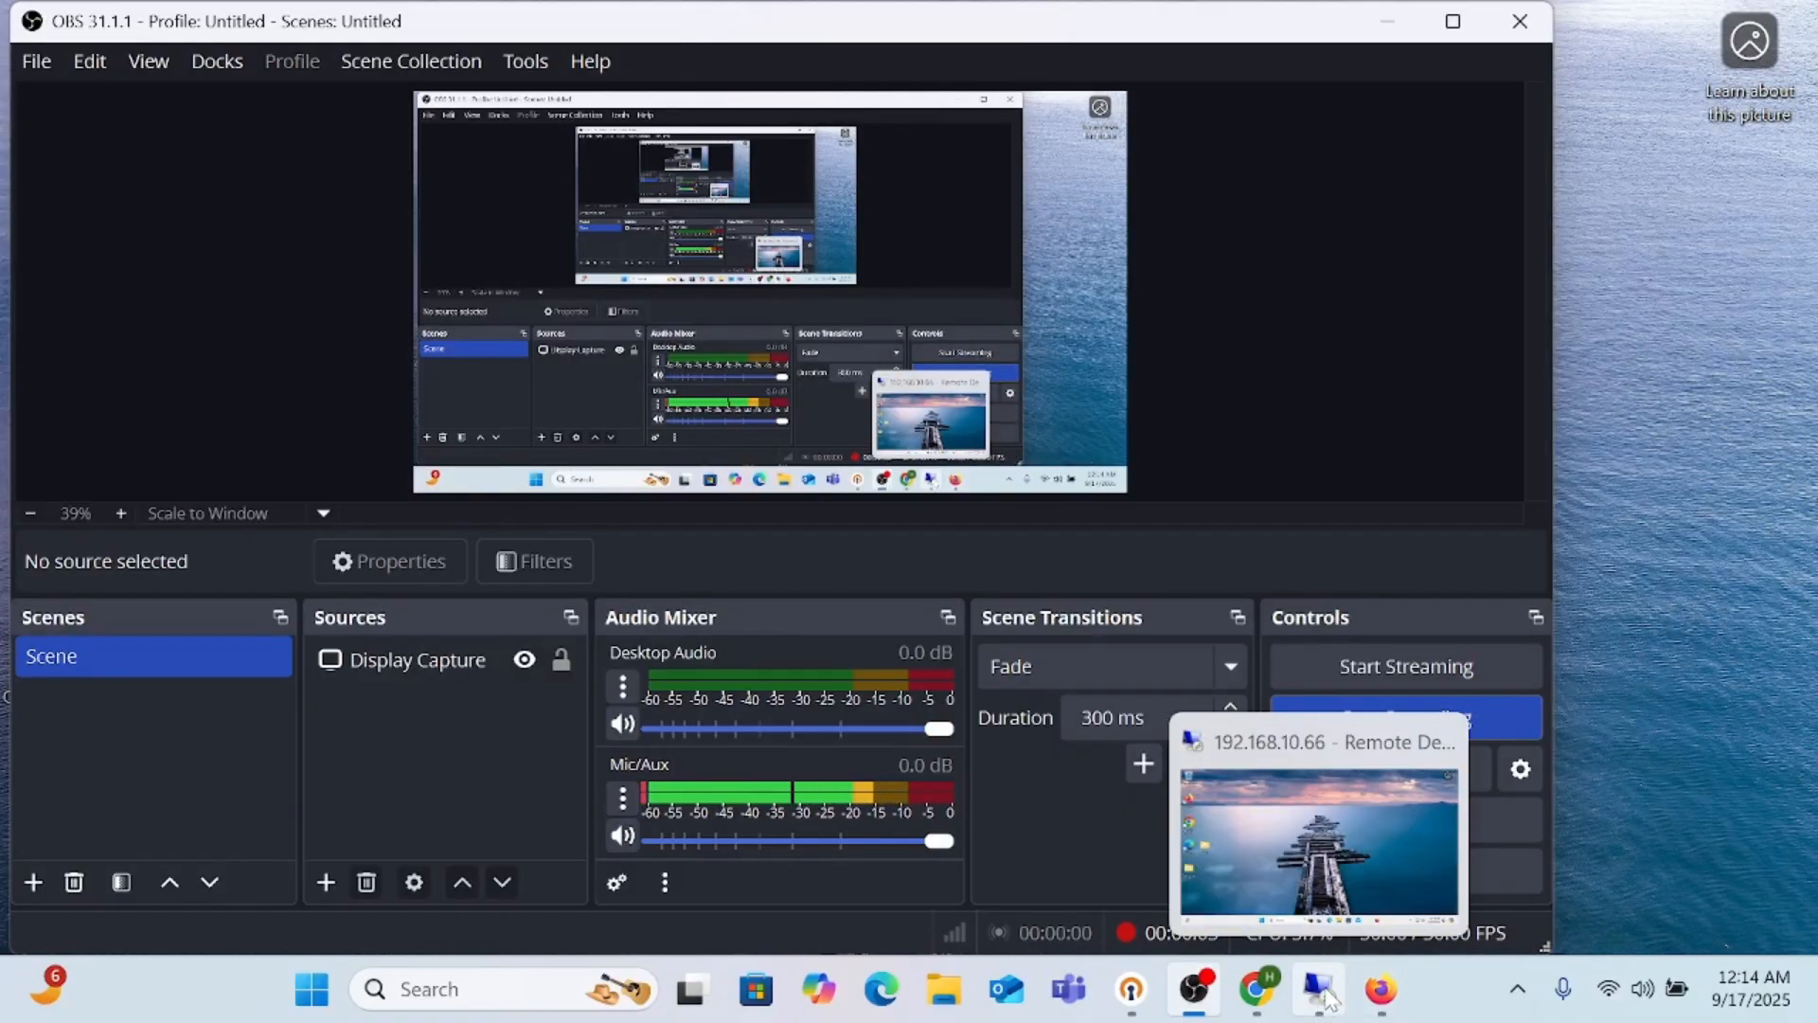
left_click(1327, 994)
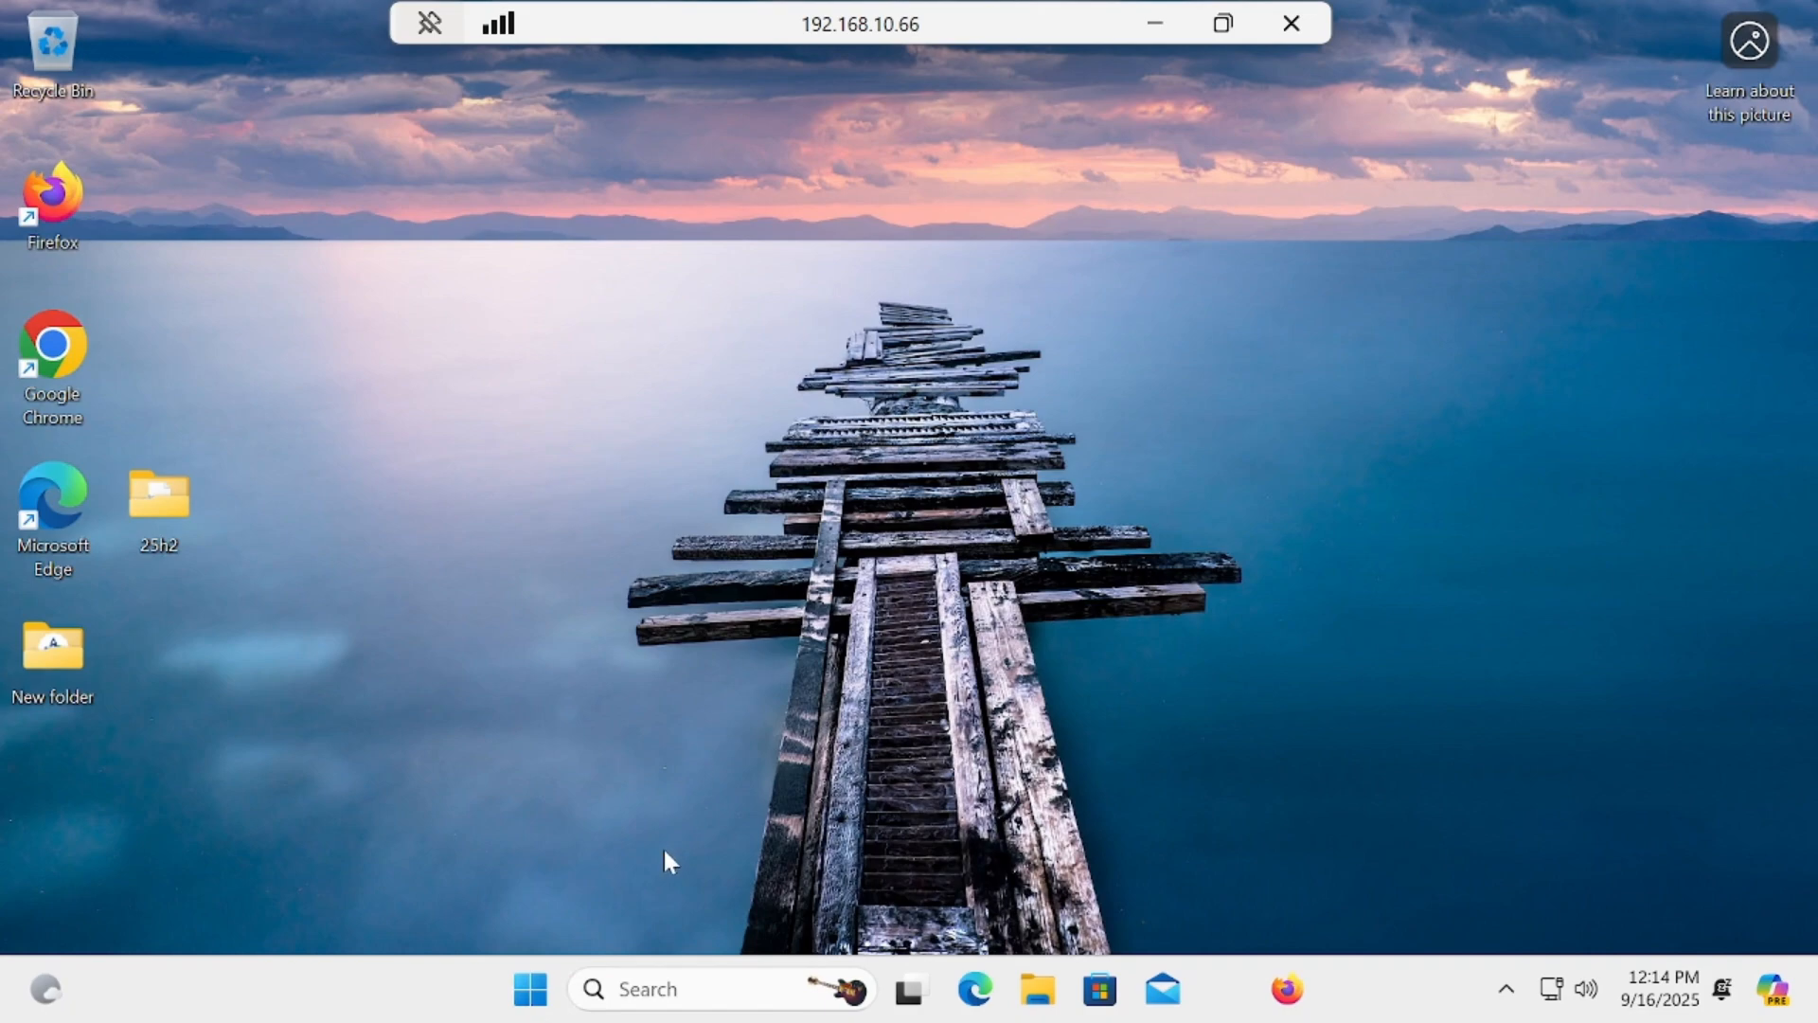
left_click(536, 994)
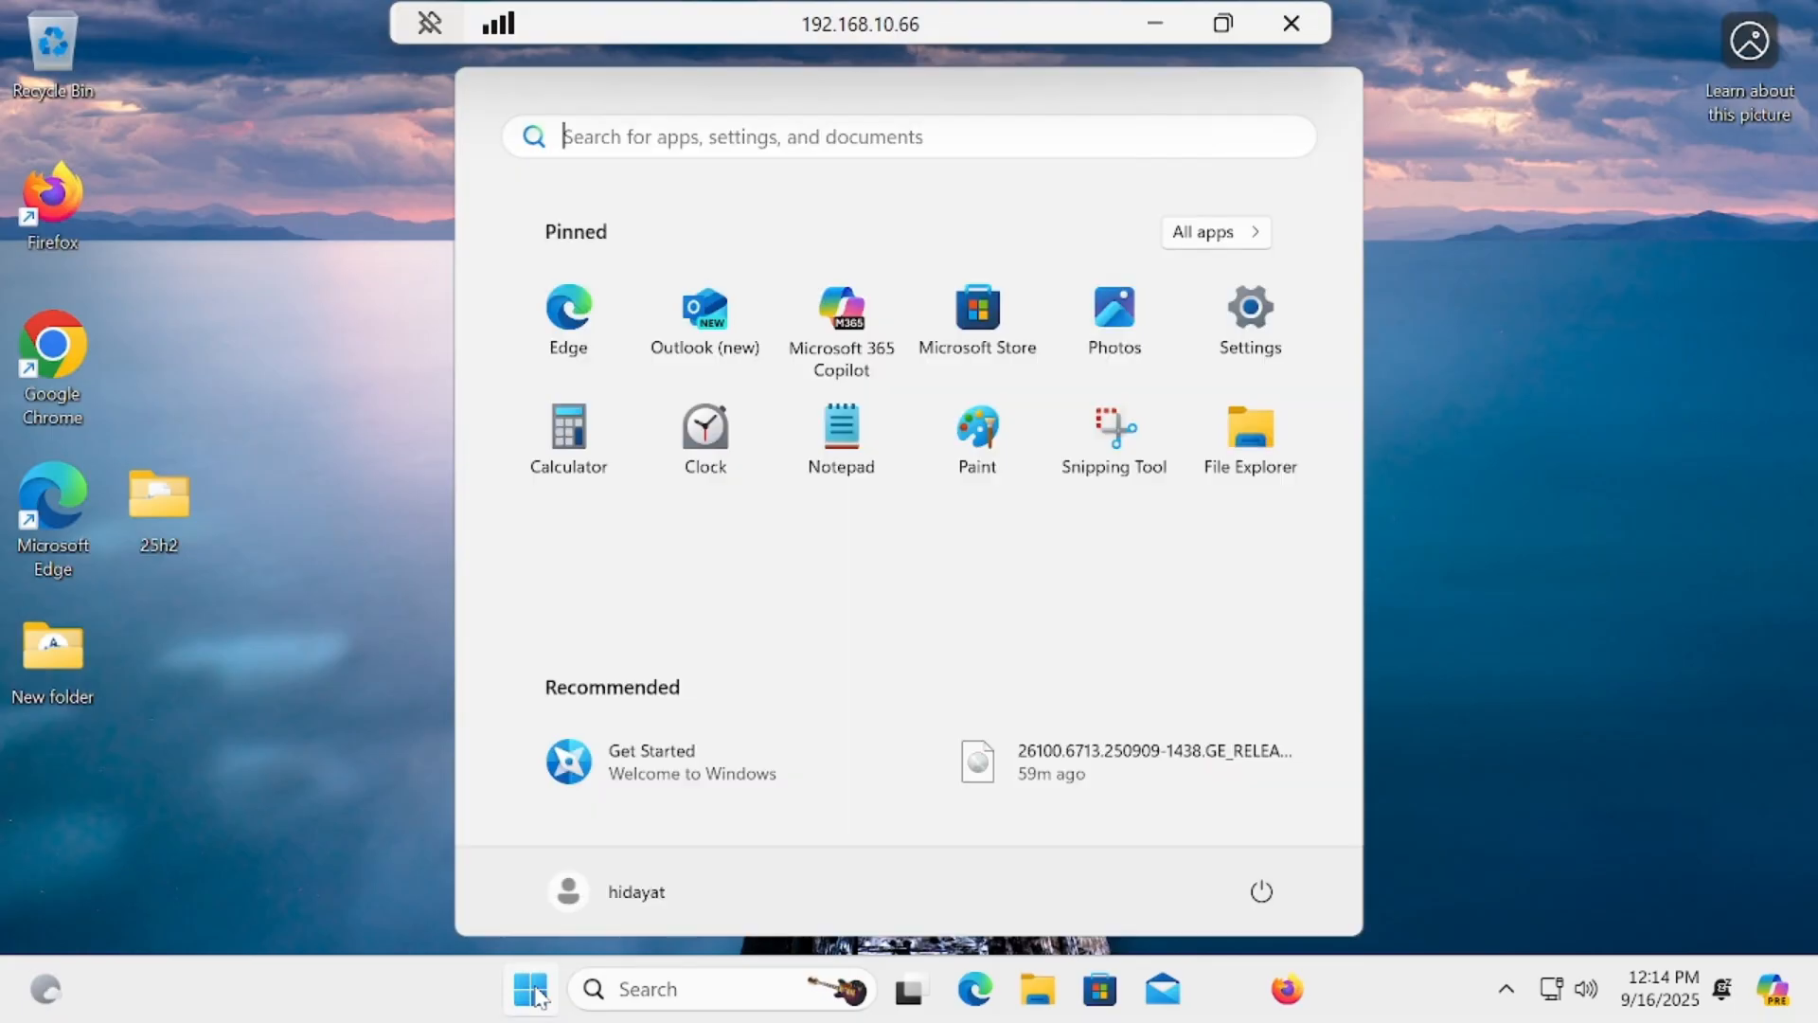
type("acti")
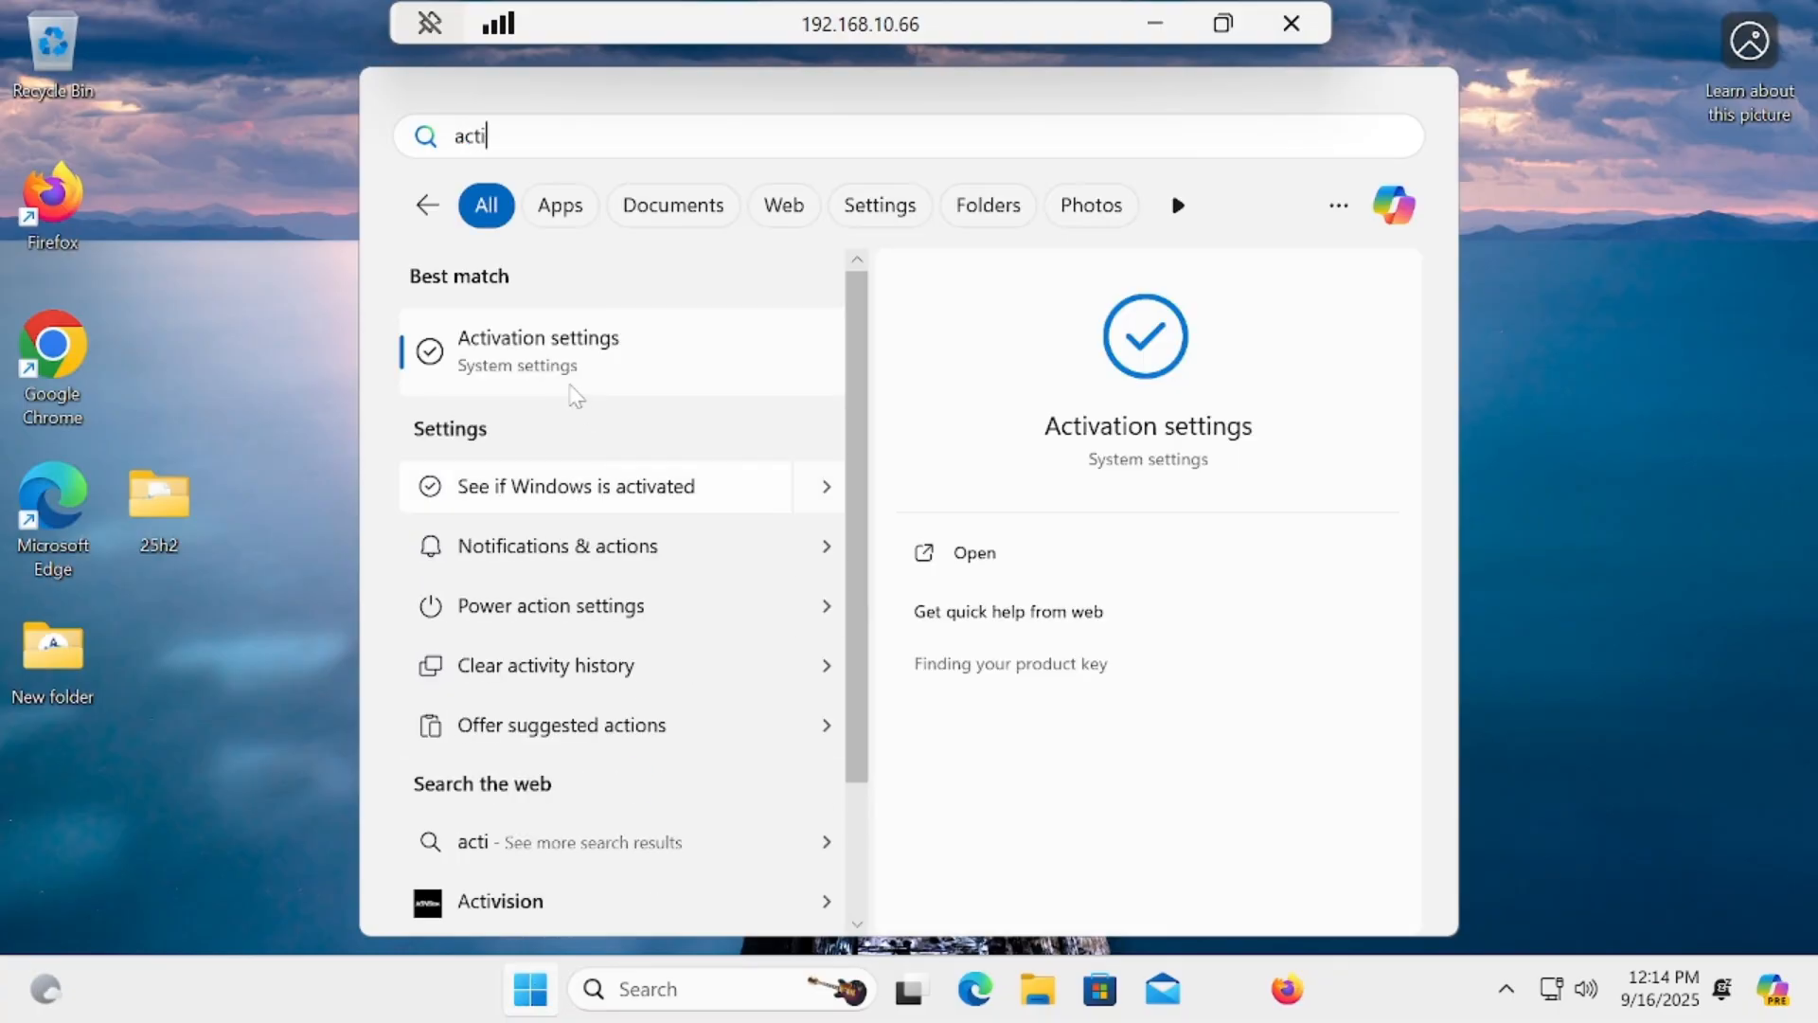
left_click(593, 345)
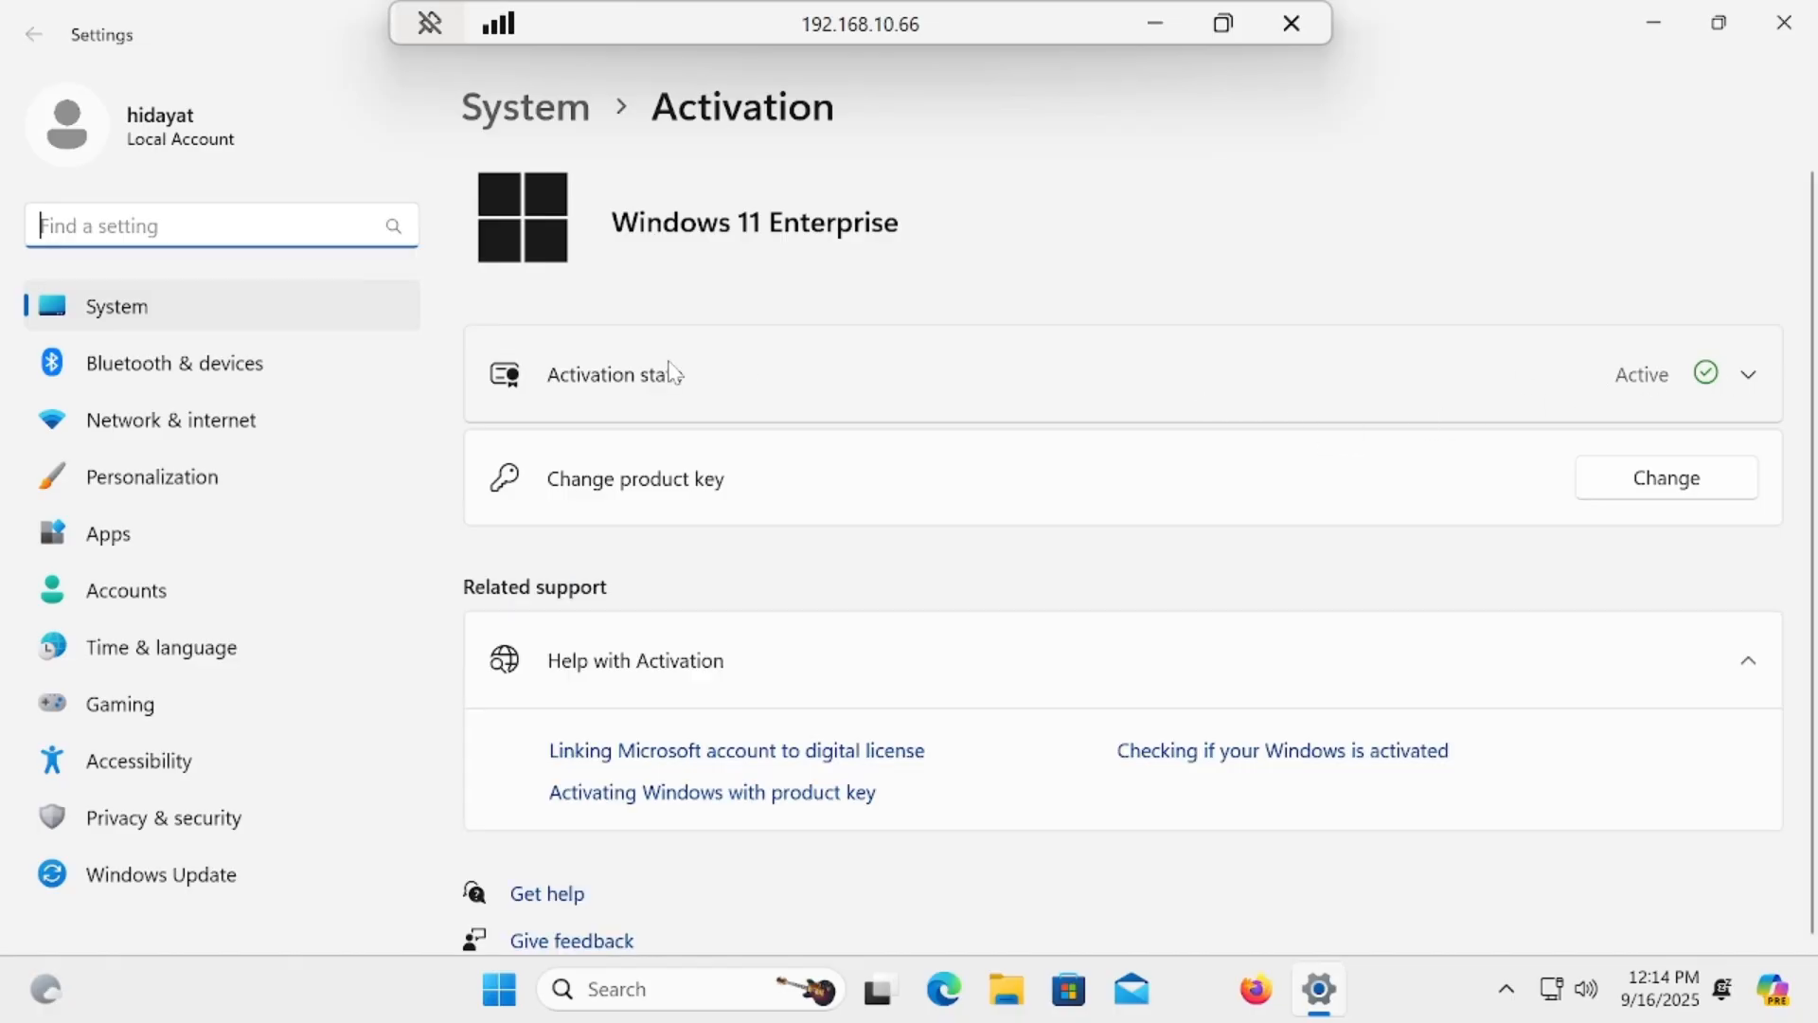
left_click(1754, 380)
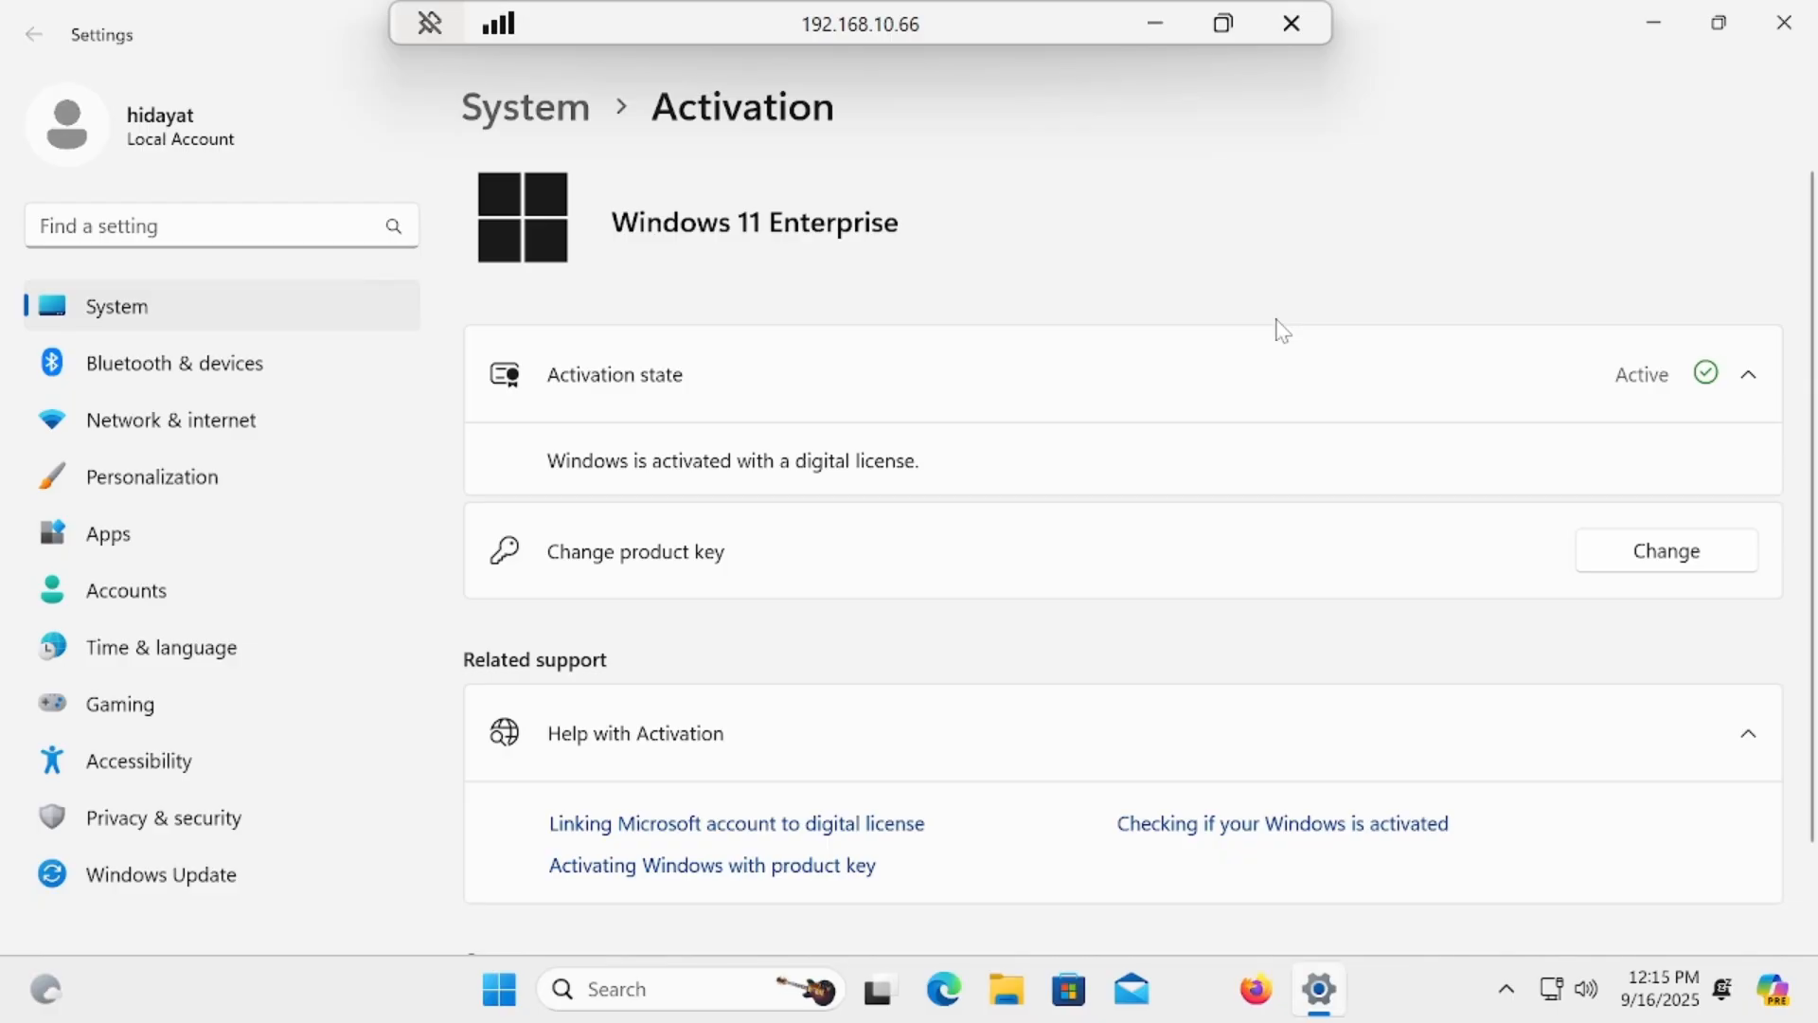
Step: Close the Remote Desktop session to the upgraded PC
left_click(1293, 22)
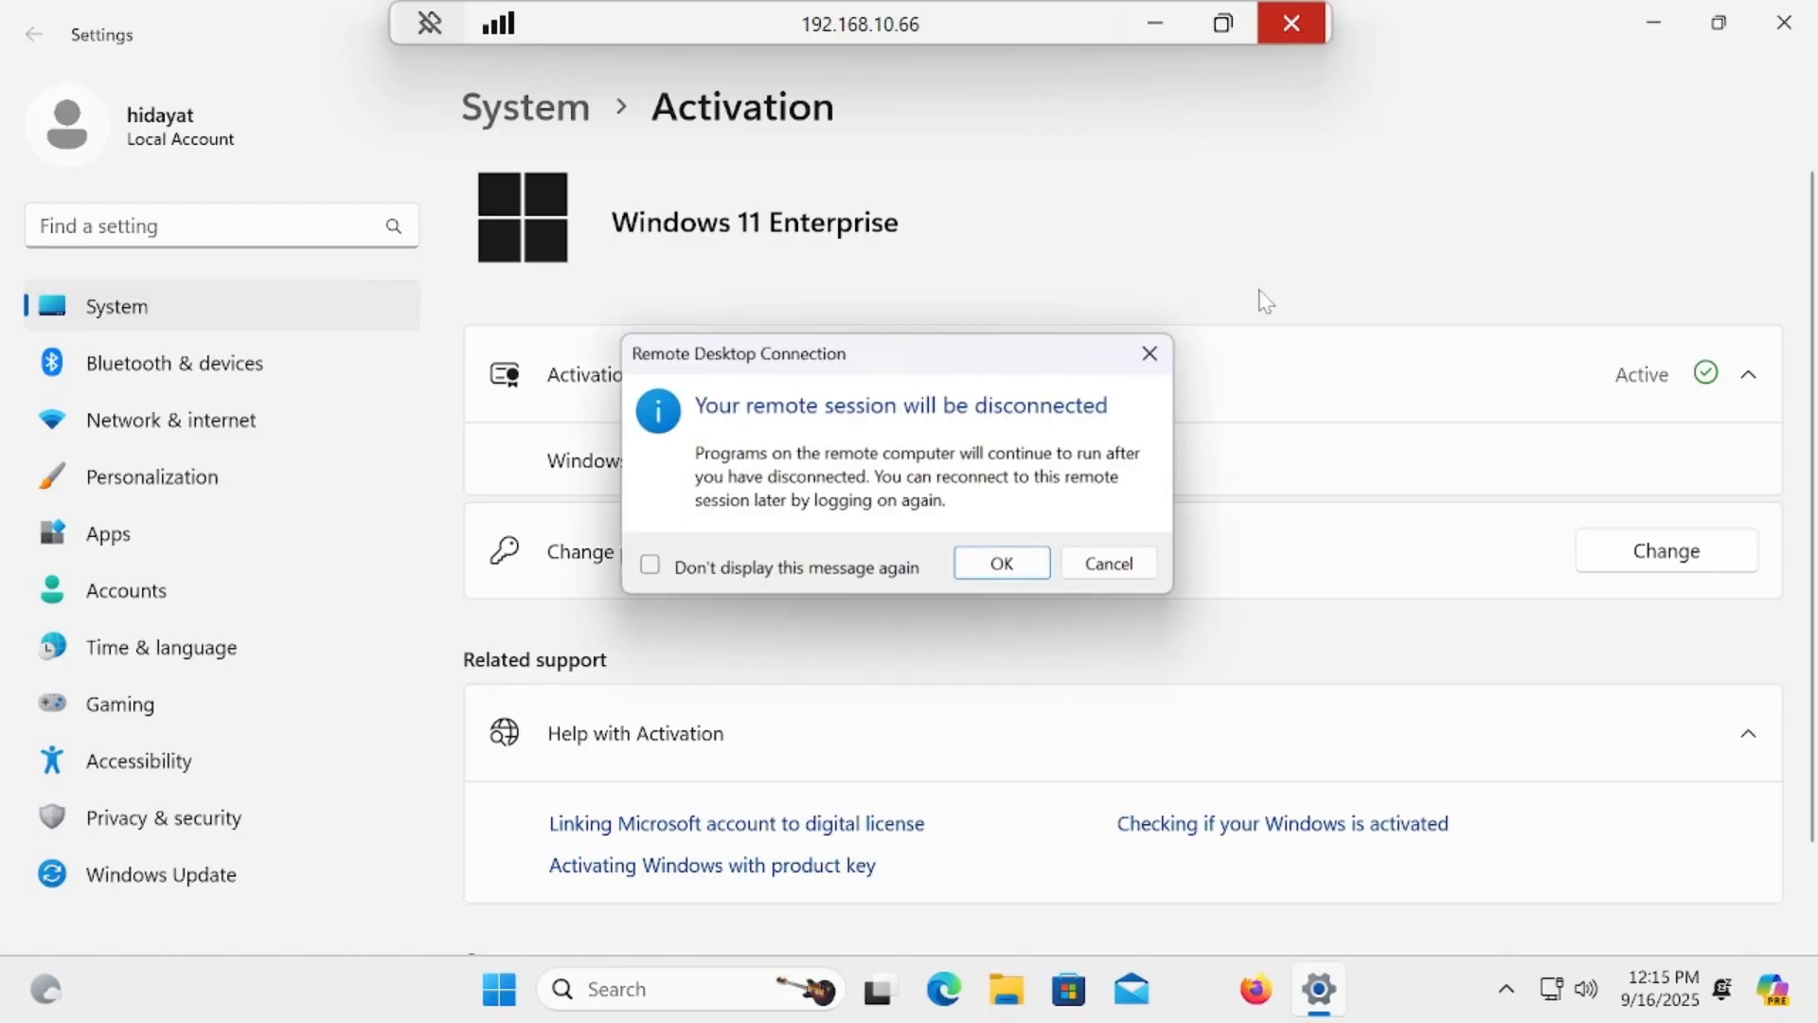